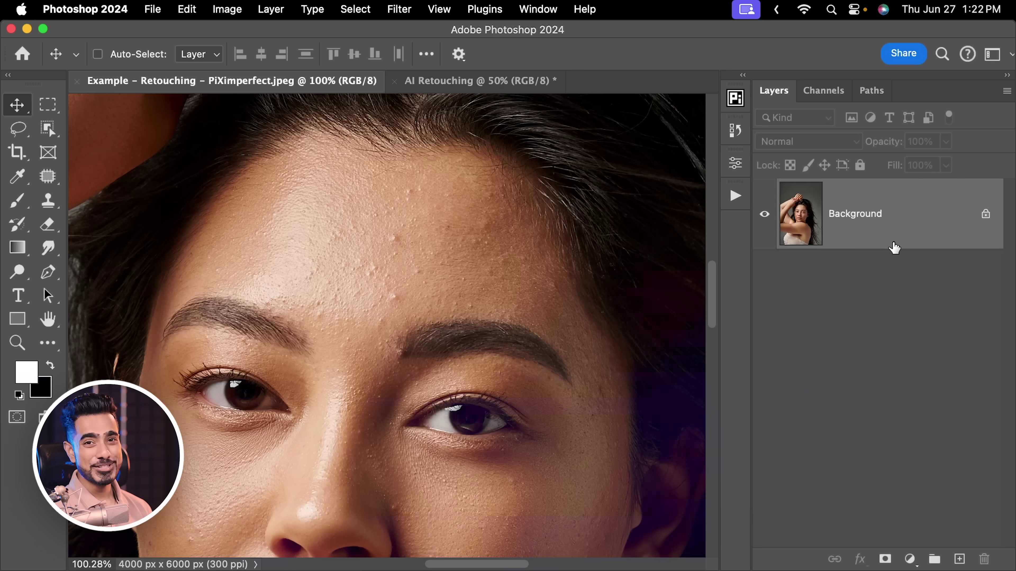
Duplicate the Background layer and choose the Patch Tool.
{"action": "key", "text": "super"}
{"action": "key", "text": "super+j"}
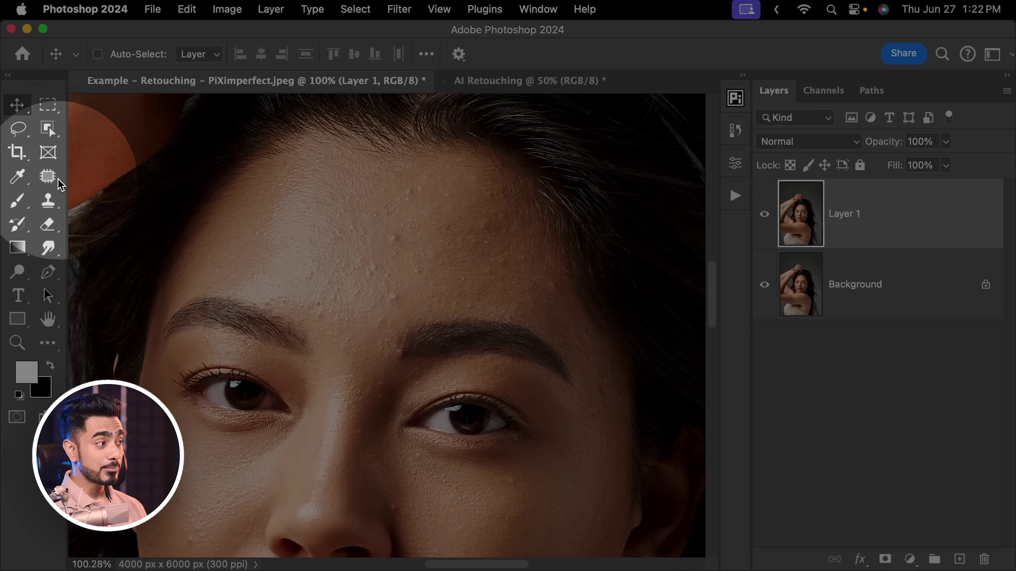
{"action": "left_click", "coordinate": [48, 177]}
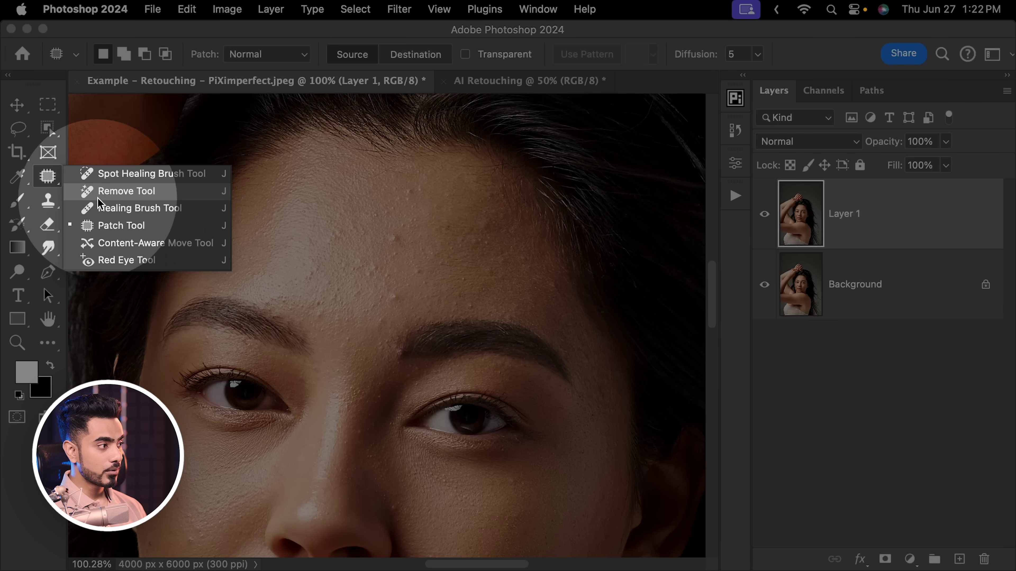
{"action": "left_click", "coordinate": [113, 229]}
Patch the large pimple and a small bump on the middle of the forehead with nearby clean skin, deselecting after each.
{"action": "scroll", "coordinate": [397, 234], "scroll_direction": "up", "scroll_amount": 6}
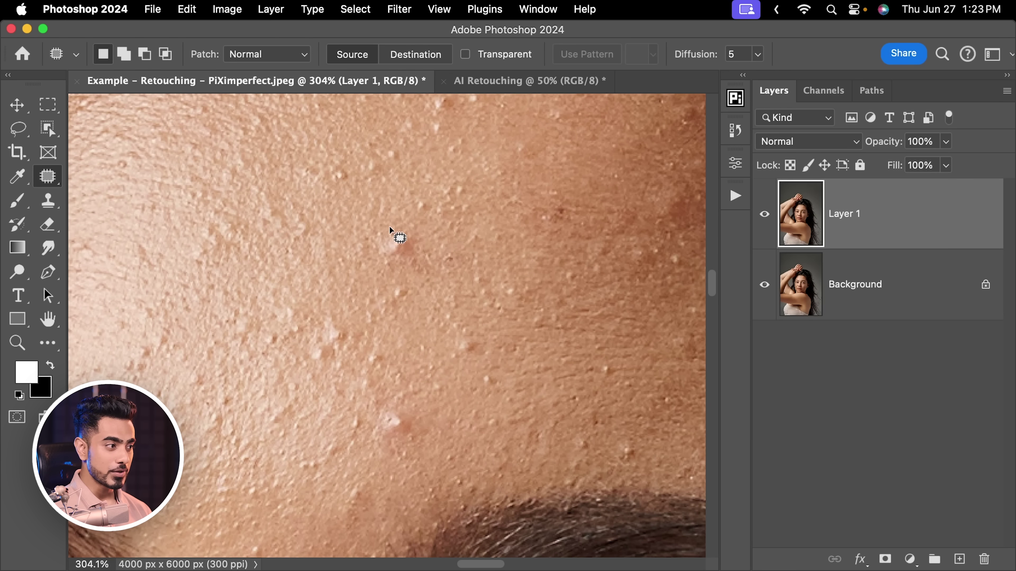
{"action": "mouse_move", "coordinate": [398, 233]}
{"action": "left_mouse_down"}
{"action": "mouse_move", "coordinate": [400, 243]}
{"action": "mouse_move", "coordinate": [340, 264]}
{"action": "left_mouse_up"}
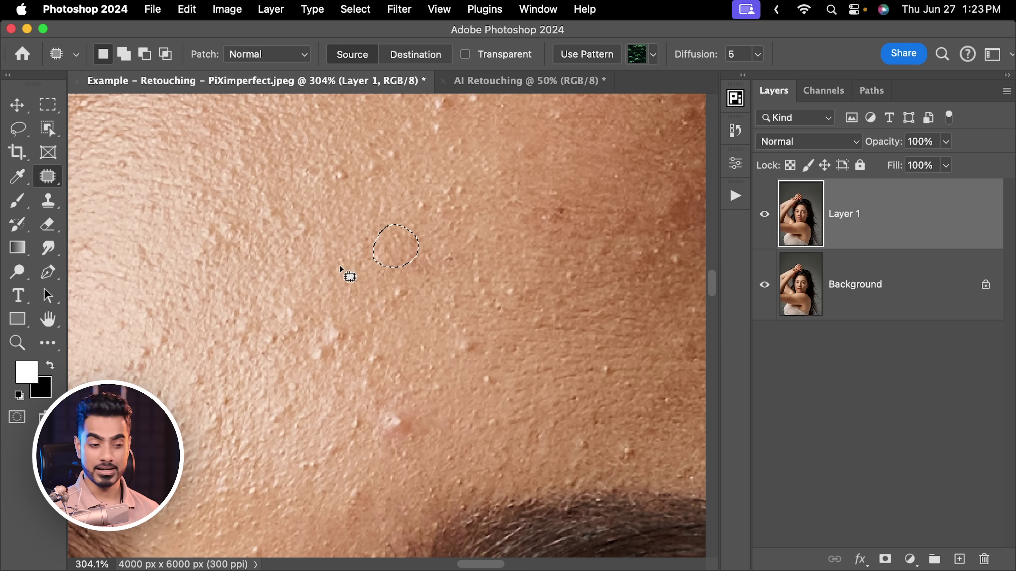
{"action": "key", "text": "super+d"}
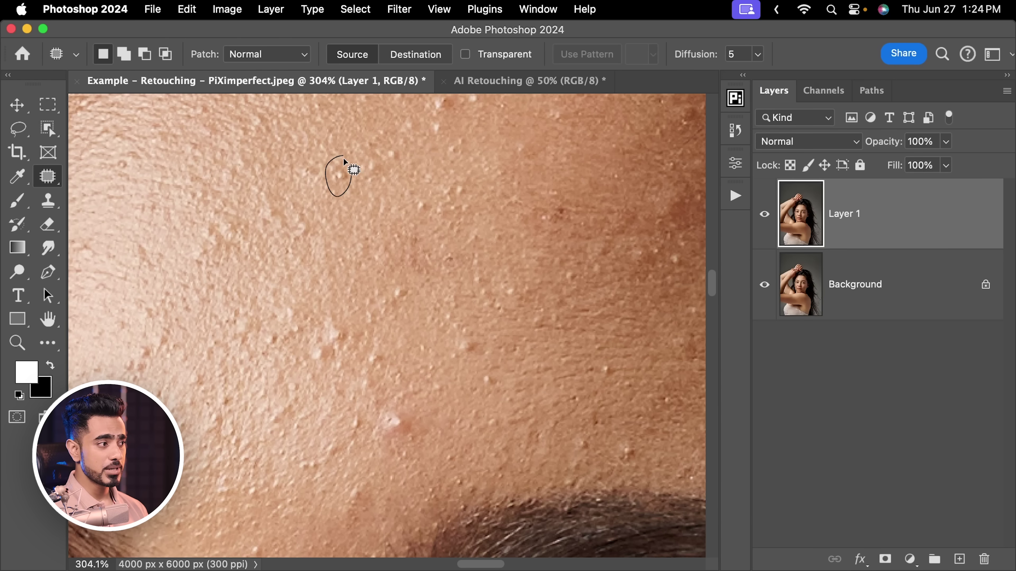
{"action": "left_click_drag", "start_coordinate": [344, 159], "coordinate": [344, 161]}
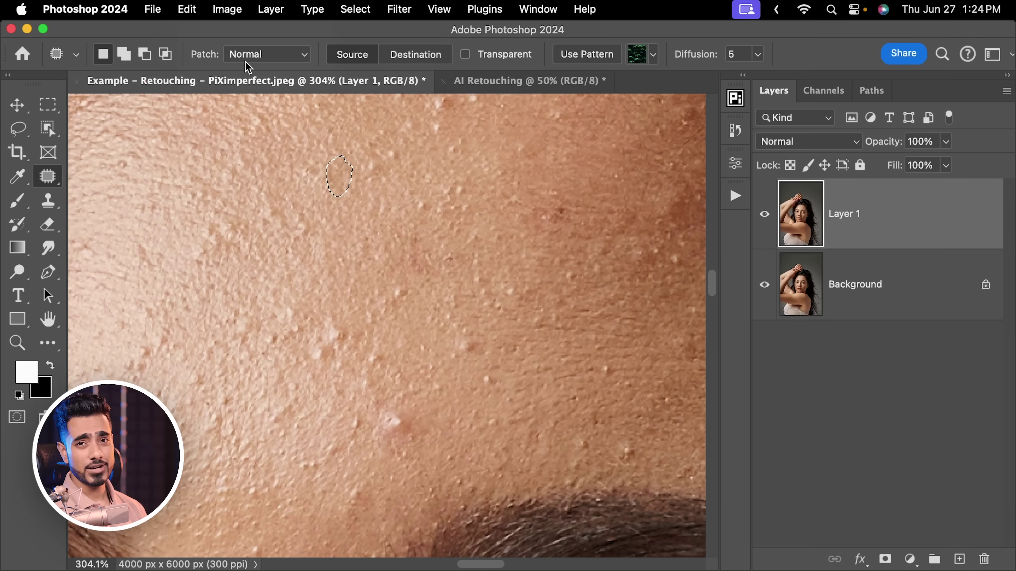
{"action": "scroll", "coordinate": [478, 356], "scroll_direction": "down", "scroll_amount": 3}
{"action": "key", "text": "super+d"}
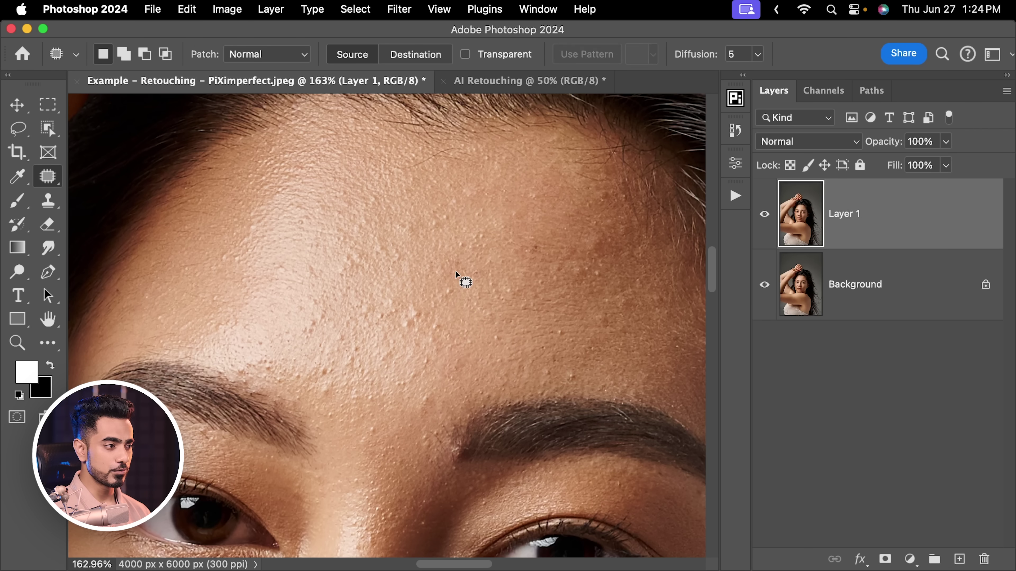
Select the five dark spots along the outer cheek and jaw together, patch them with adjacent clean skin, and deselect.
{"action": "scroll", "coordinate": [351, 329], "scroll_direction": "down", "scroll_amount": 10}
{"action": "scroll", "coordinate": [331, 365], "scroll_direction": "left", "scroll_amount": 4}
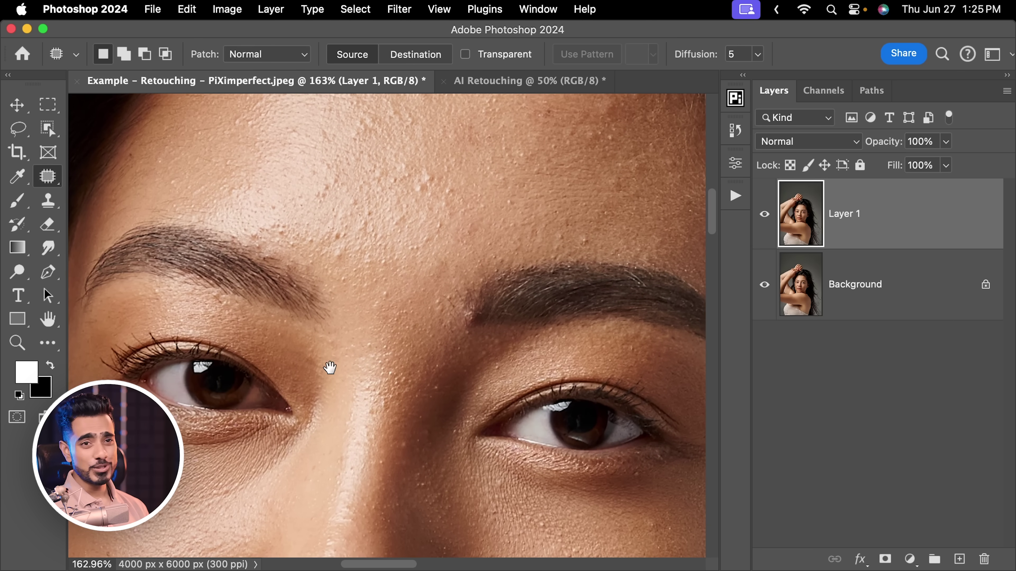
{"action": "scroll", "coordinate": [277, 374], "scroll_direction": "up", "scroll_amount": 5}
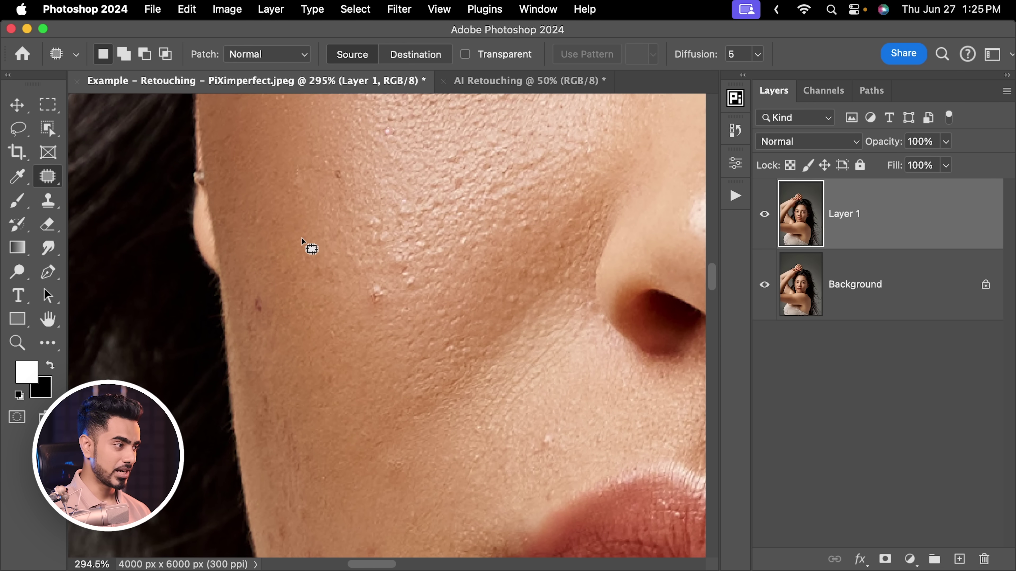
{"action": "mouse_move", "coordinate": [258, 292]}
{"action": "left_mouse_down"}
{"action": "mouse_move", "coordinate": [258, 317]}
{"action": "mouse_move", "coordinate": [264, 306]}
{"action": "mouse_move", "coordinate": [258, 292]}
{"action": "mouse_move", "coordinate": [248, 342]}
{"action": "left_mouse_up"}
{"action": "key", "text": "shift"}
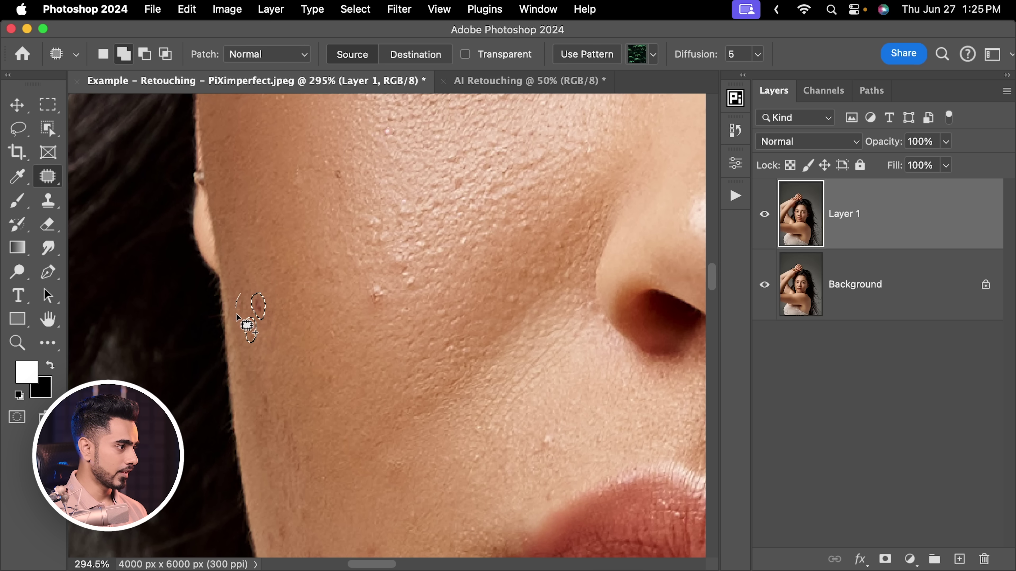
{"action": "left_click_drag", "start_coordinate": [239, 299], "coordinate": [245, 296]}
{"action": "mouse_move", "coordinate": [263, 390]}
{"action": "left_mouse_down"}
{"action": "mouse_move", "coordinate": [270, 417]}
{"action": "mouse_move", "coordinate": [267, 394]}
{"action": "left_mouse_up"}
{"action": "mouse_move", "coordinate": [281, 525]}
{"action": "left_mouse_down"}
{"action": "mouse_move", "coordinate": [285, 545]}
{"action": "mouse_move", "coordinate": [285, 525]}
{"action": "left_mouse_up"}
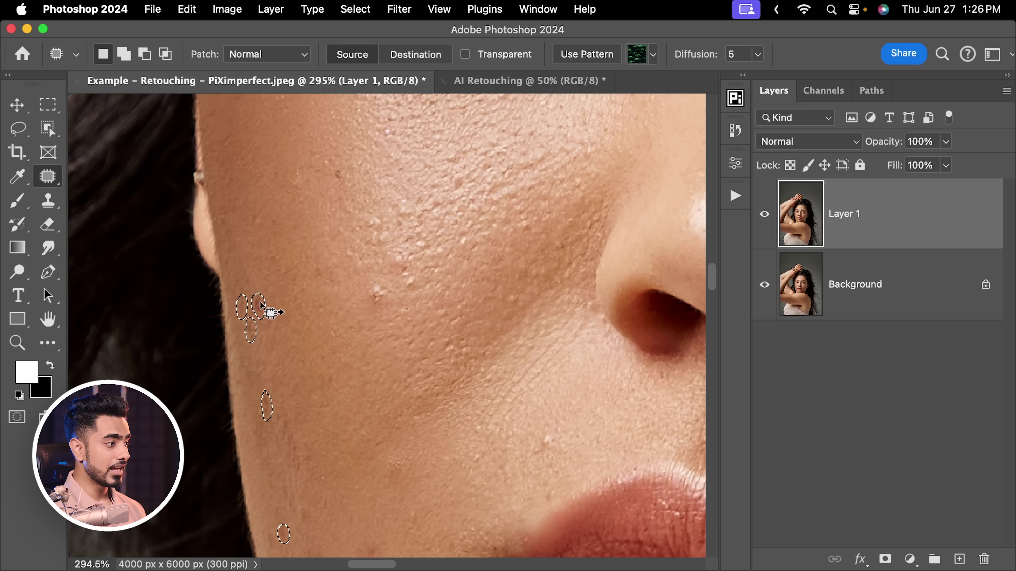
{"action": "left_click_drag", "start_coordinate": [261, 306], "coordinate": [295, 300]}
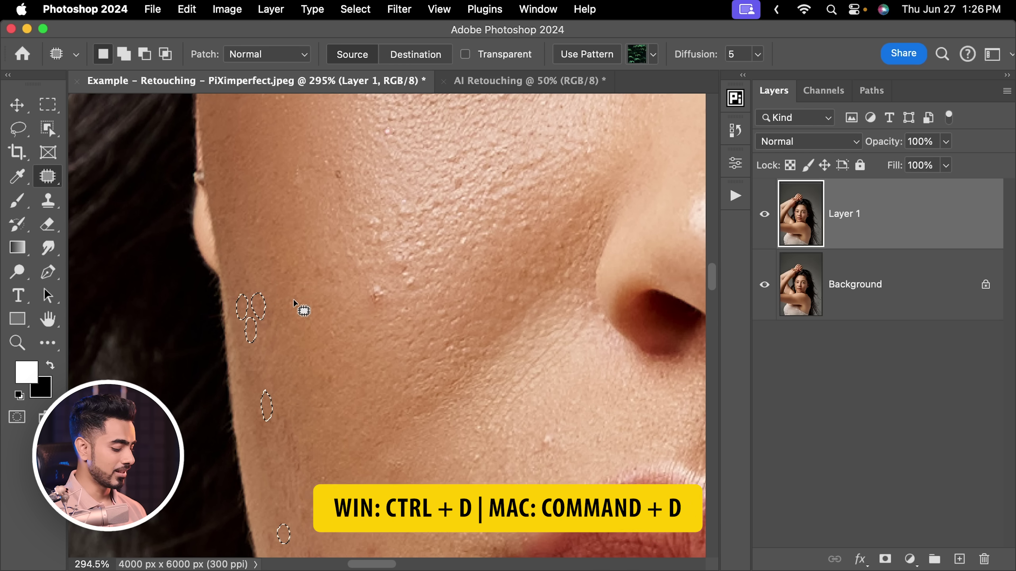
{"action": "key", "text": "super+d"}
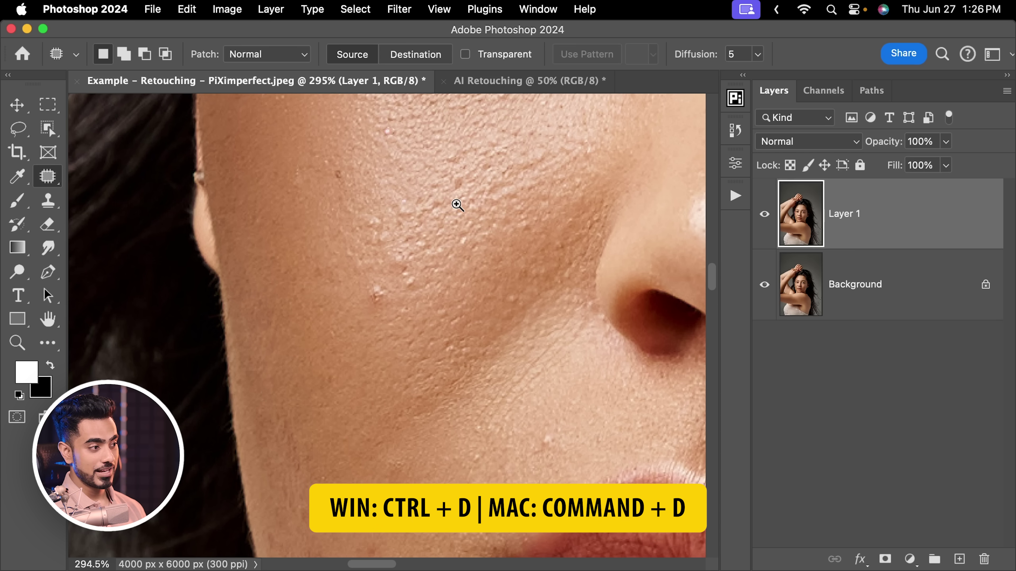
Compare the forehead and lower face before and after retouching by hiding and showing the Blemishes layer in Retouching Manual - 1.psd.
{"action": "scroll", "coordinate": [457, 205], "scroll_direction": "down", "scroll_amount": 5}
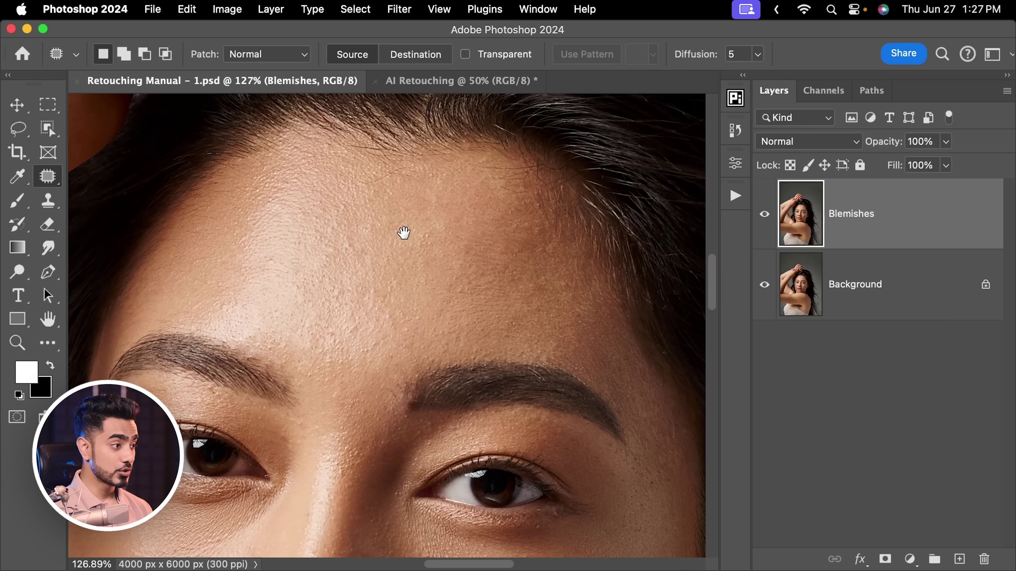
{"action": "left_click_drag", "start_coordinate": [404, 232], "coordinate": [400, 261]}
{"action": "left_click", "coordinate": [764, 220]}
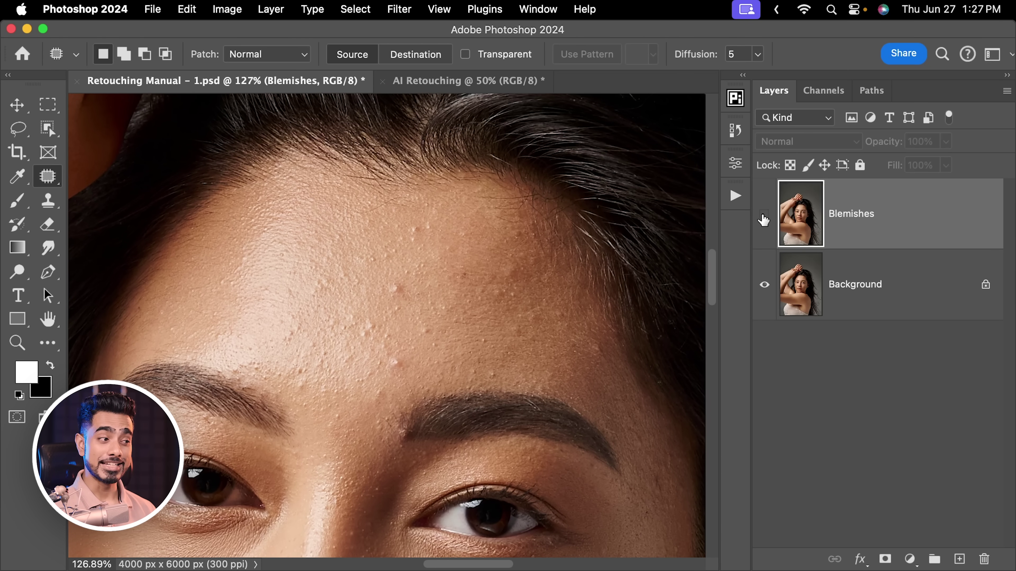
{"action": "left_click", "coordinate": [763, 220]}
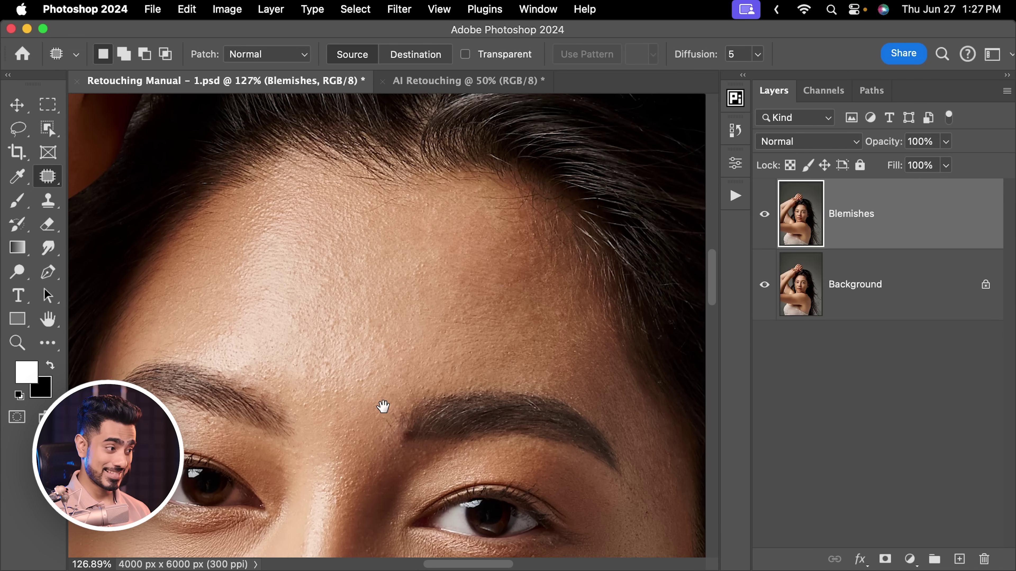
{"action": "scroll", "coordinate": [383, 406], "scroll_direction": "down", "scroll_amount": 10}
{"action": "scroll", "coordinate": [440, 236], "scroll_direction": "down", "scroll_amount": 3}
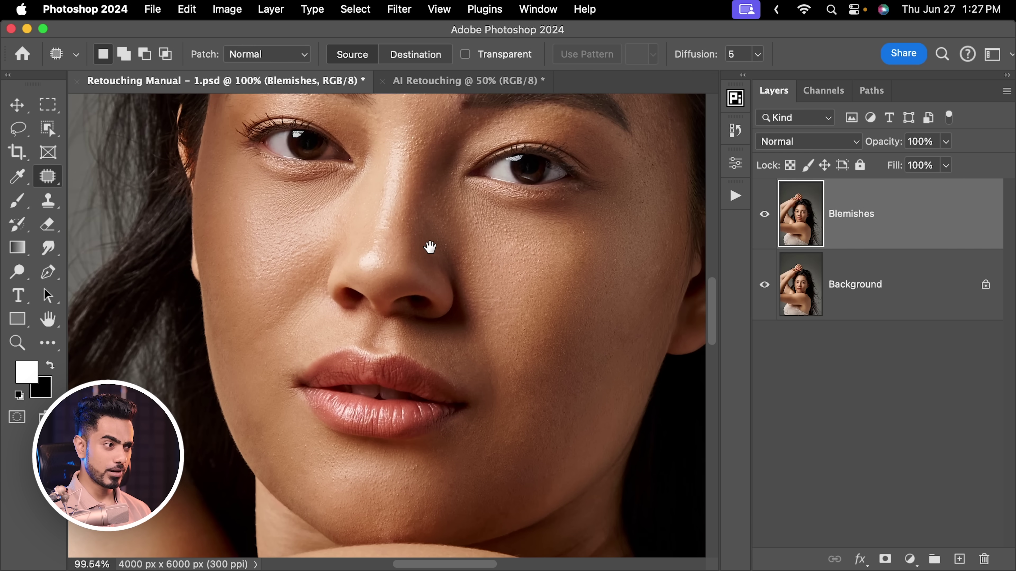
{"action": "scroll", "coordinate": [430, 246], "scroll_direction": "up", "scroll_amount": 2}
{"action": "left_click", "coordinate": [764, 217]}
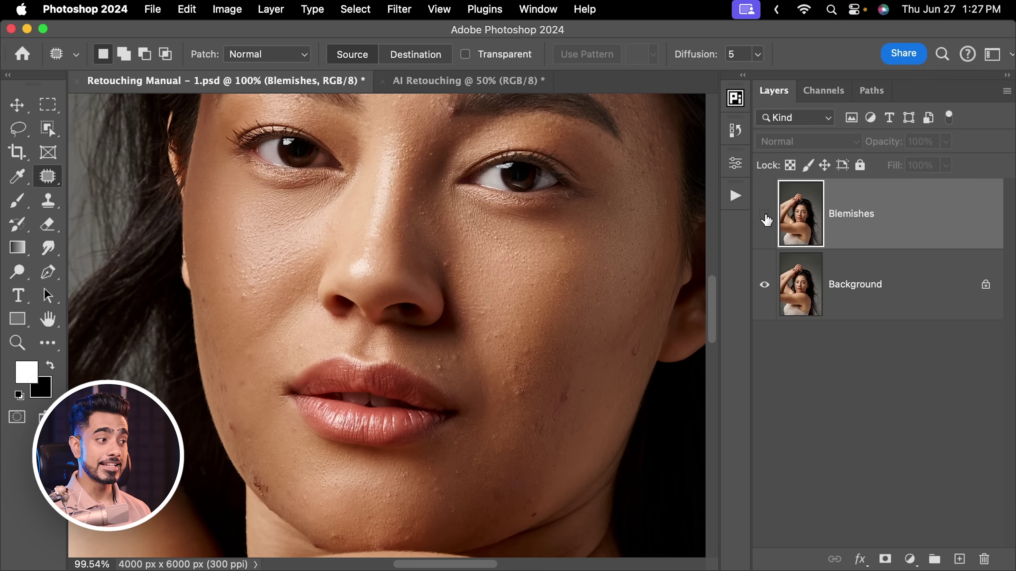
{"action": "left_click", "coordinate": [764, 216]}
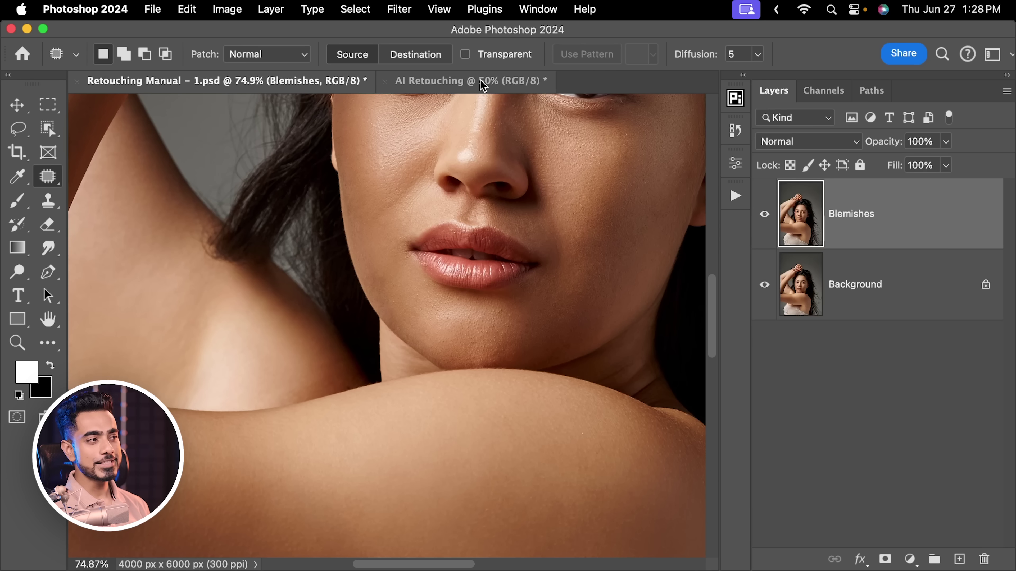
Switch to the AI Retouching document and duplicate its Background layer.
{"action": "left_click", "coordinate": [478, 80]}
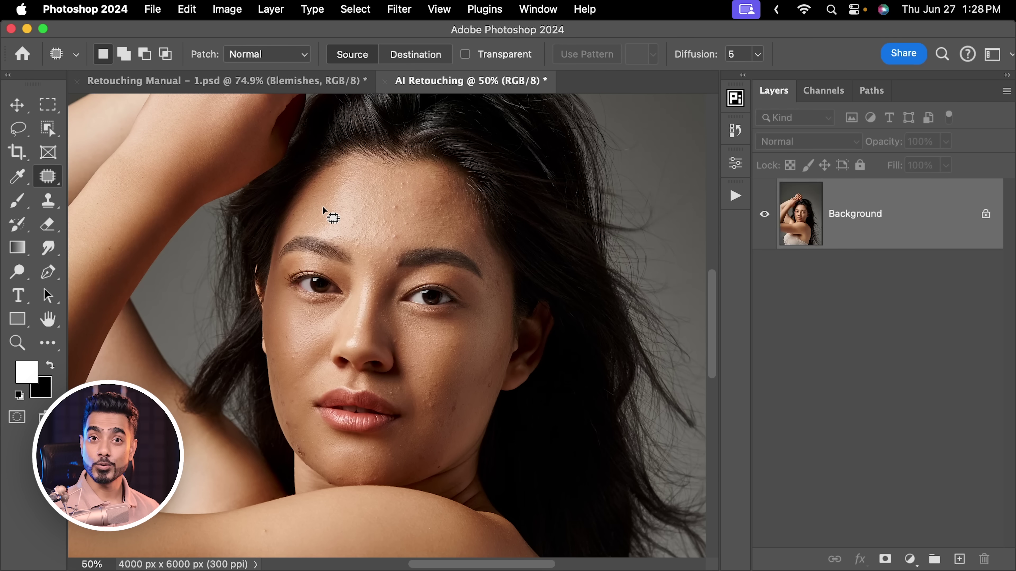
{"action": "scroll", "coordinate": [329, 211], "scroll_direction": "up", "scroll_amount": 2}
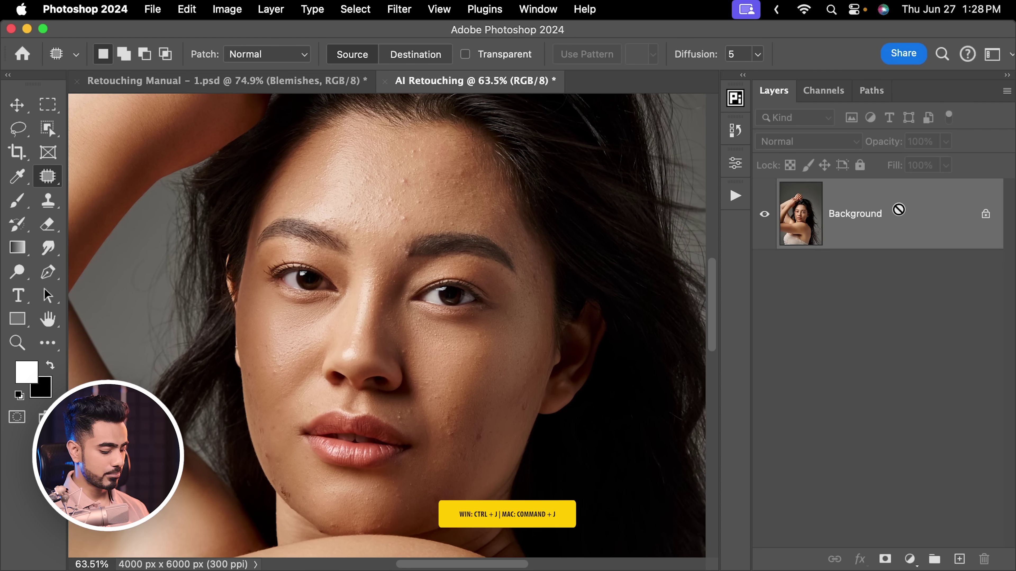
{"action": "key", "text": "super+j"}
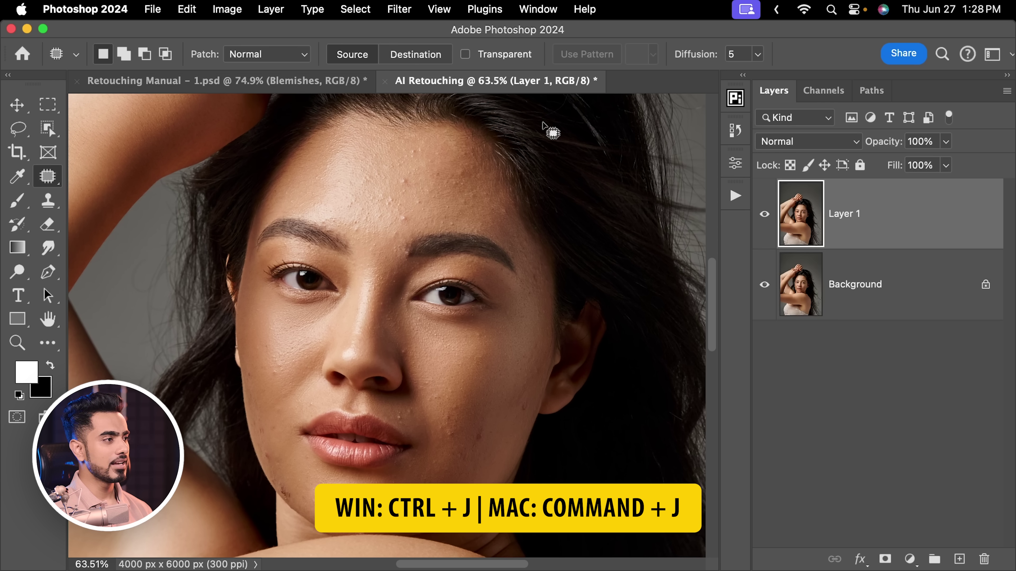
Apply the Retouch4me Heal filter to the duplicated layer with Sensitivity set to 100.
{"action": "left_click", "coordinate": [402, 11]}
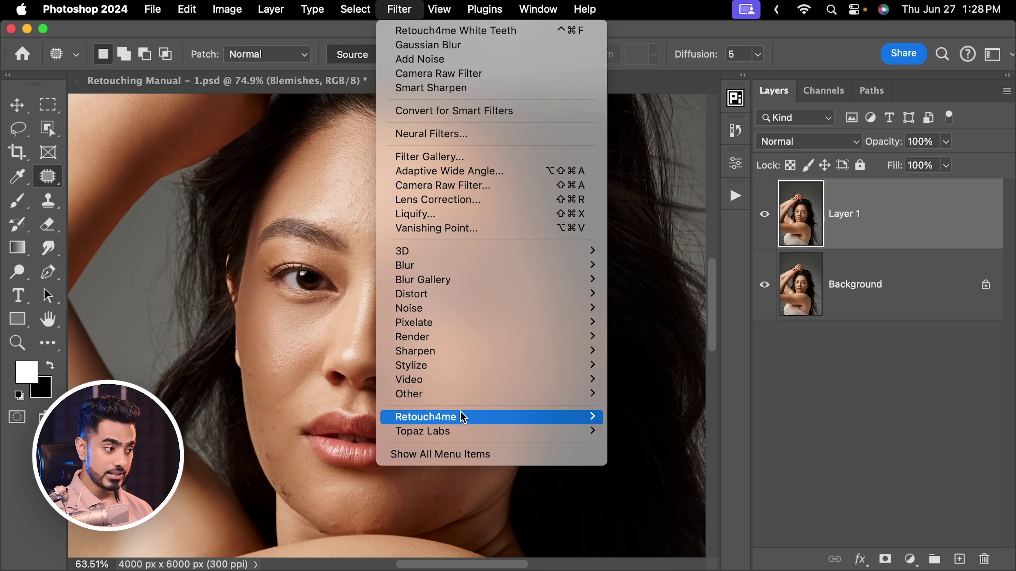
{"action": "mouse_move", "coordinate": [462, 418]}
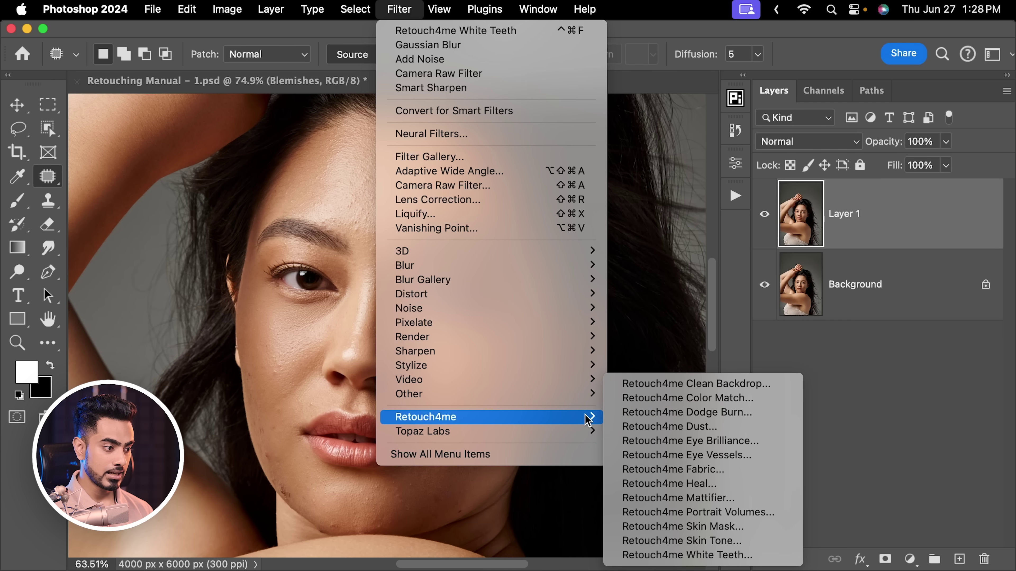
{"action": "left_click", "coordinate": [640, 485]}
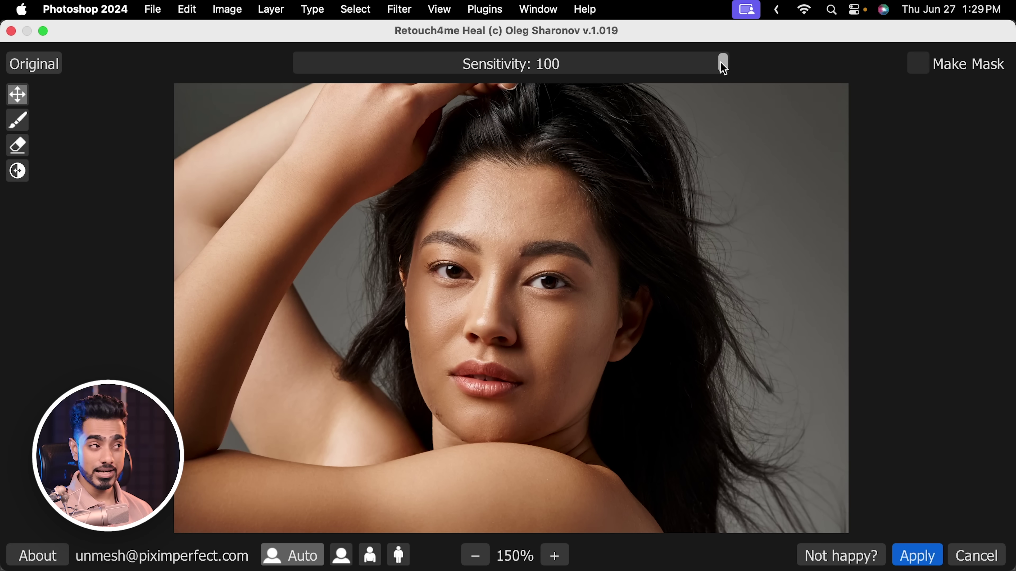
{"action": "left_click_drag", "start_coordinate": [723, 66], "coordinate": [491, 66]}
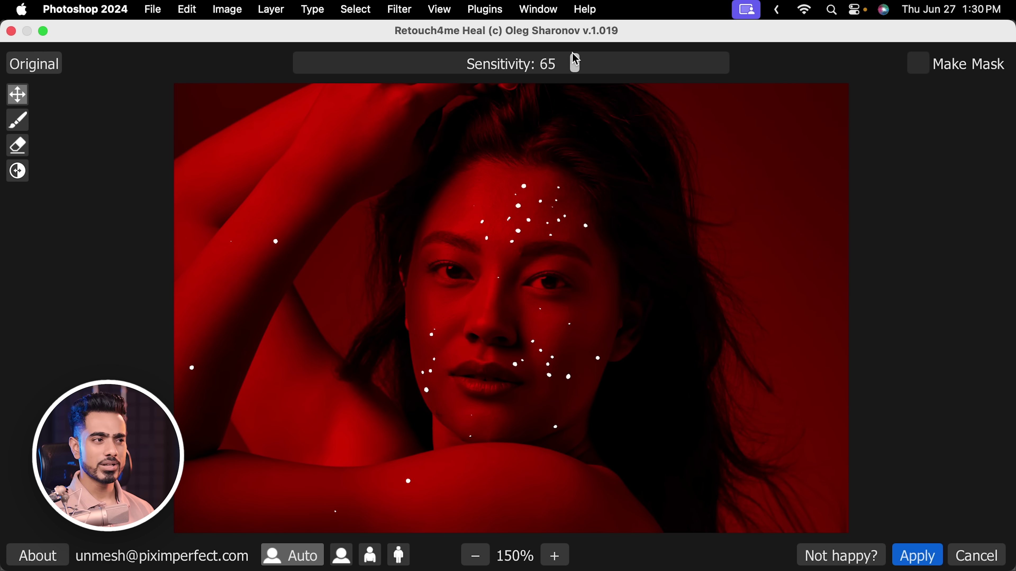
{"action": "left_click_drag", "start_coordinate": [574, 59], "coordinate": [779, 60]}
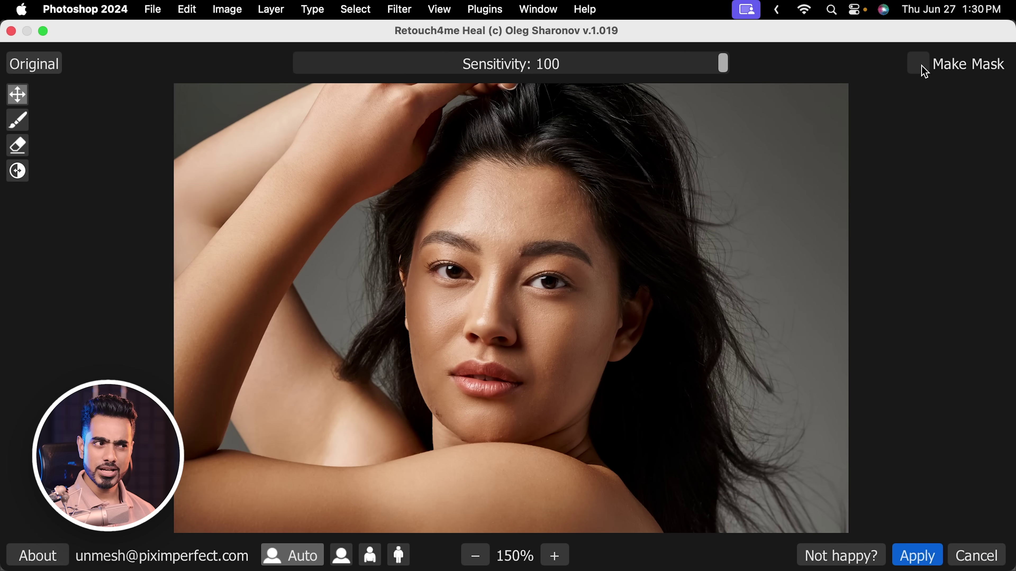
{"action": "left_click", "coordinate": [915, 555]}
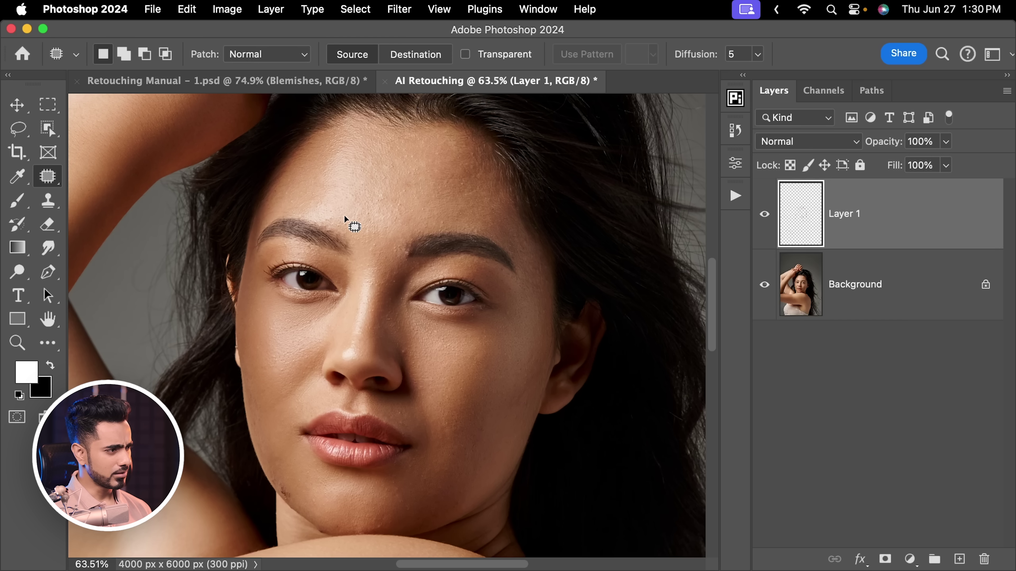
Compare the forehead, cheek and mouth area before and after healing by hiding and showing Layer 1.
{"action": "scroll", "coordinate": [402, 168], "scroll_direction": "up", "scroll_amount": 1}
{"action": "scroll", "coordinate": [402, 168], "scroll_direction": "up", "scroll_amount": 2}
{"action": "left_click_drag", "start_coordinate": [457, 164], "coordinate": [442, 222]}
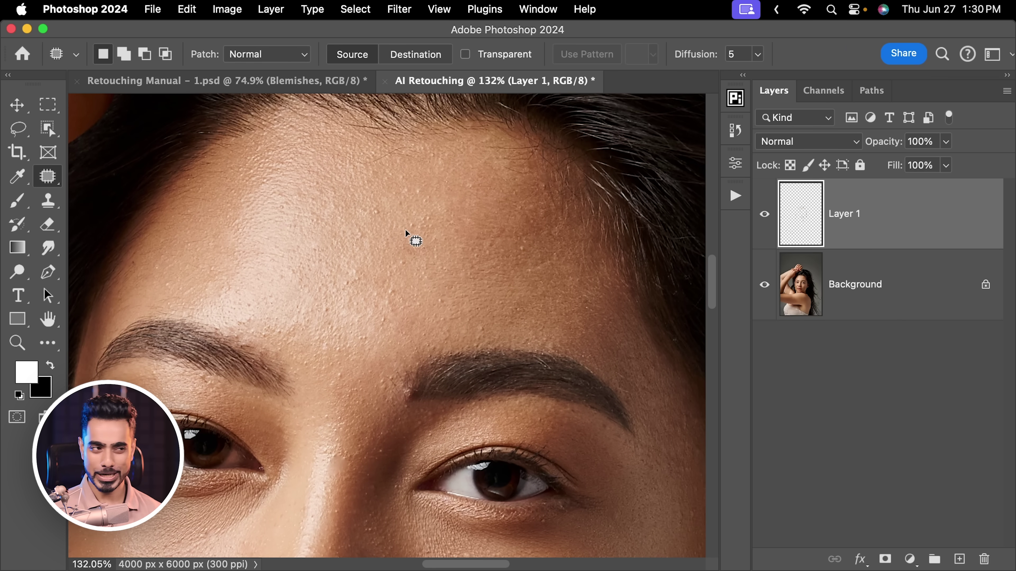
{"action": "left_click", "coordinate": [765, 216]}
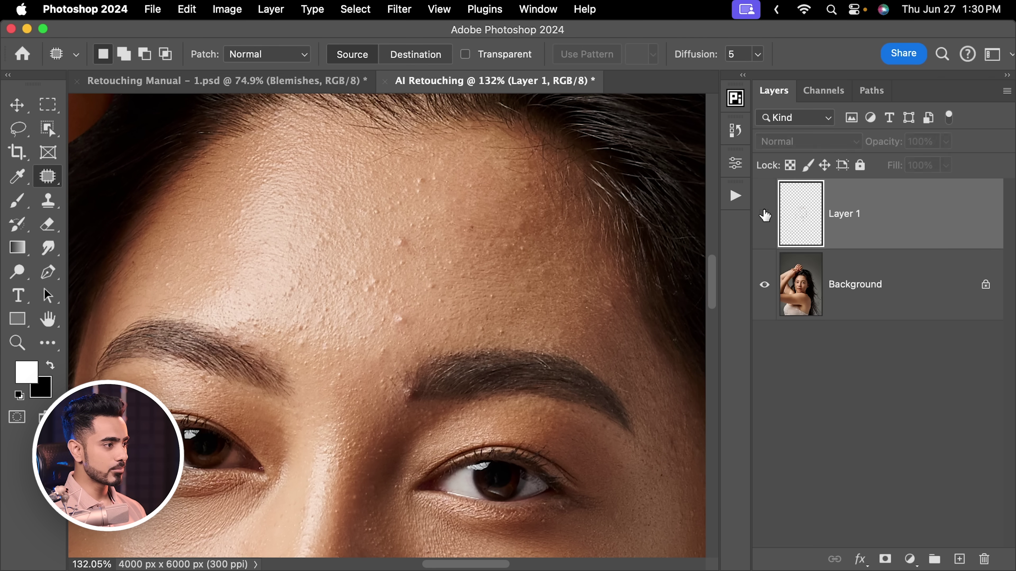
{"action": "left_click", "coordinate": [764, 217]}
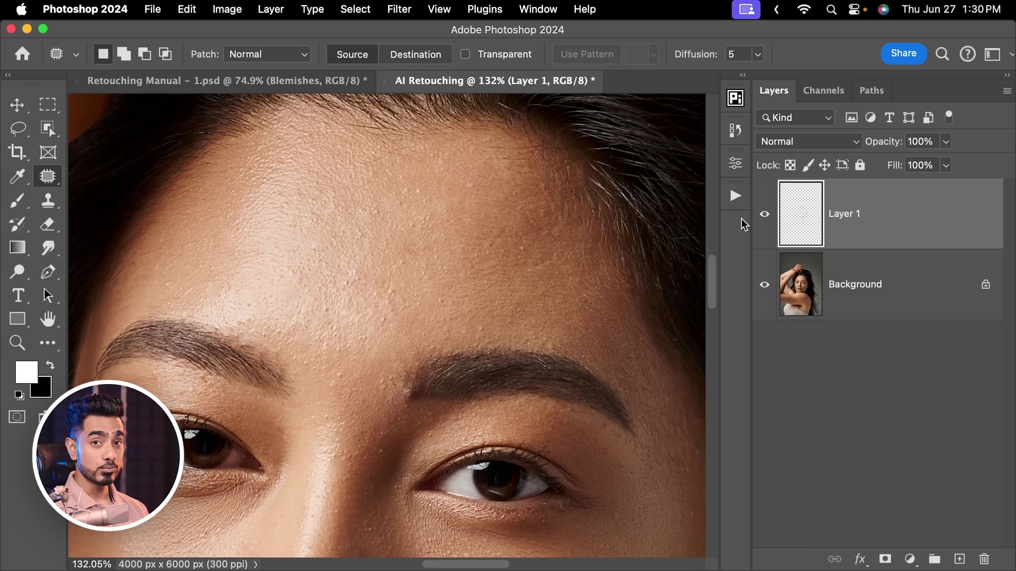
{"action": "scroll", "coordinate": [447, 324], "scroll_direction": "down", "scroll_amount": 5}
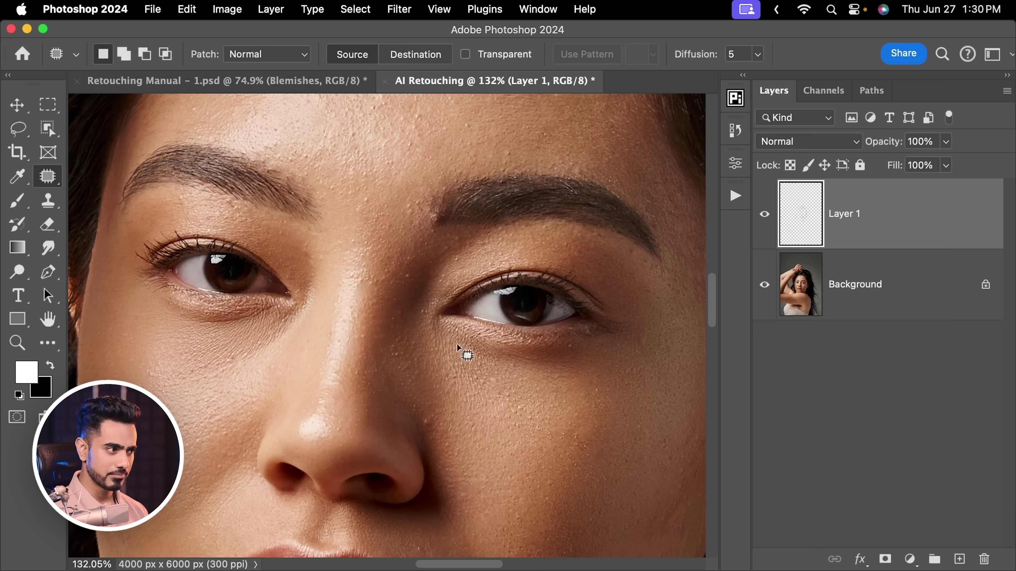
{"action": "scroll", "coordinate": [525, 356], "scroll_direction": "down", "scroll_amount": 5}
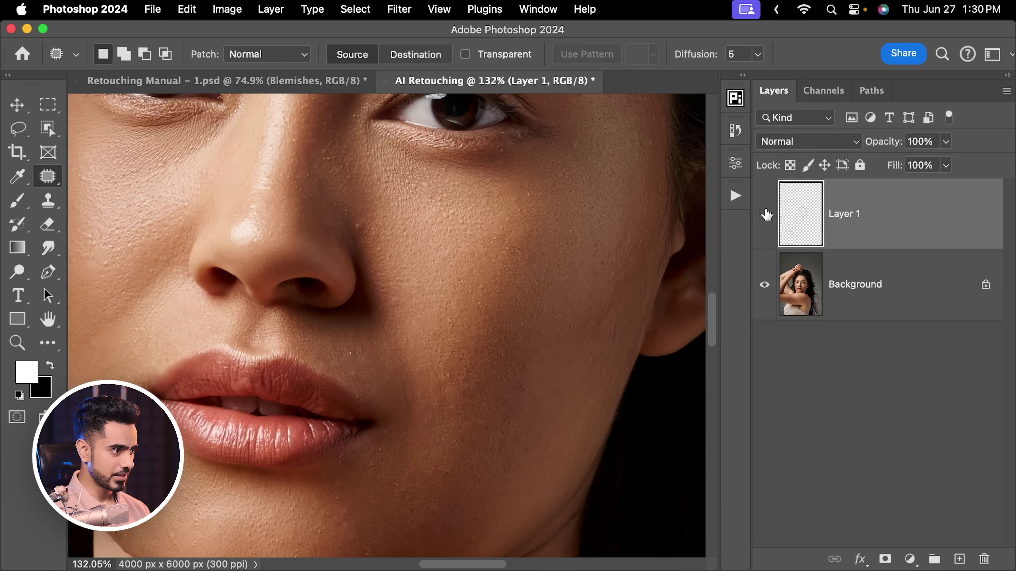
{"action": "left_click", "coordinate": [765, 218]}
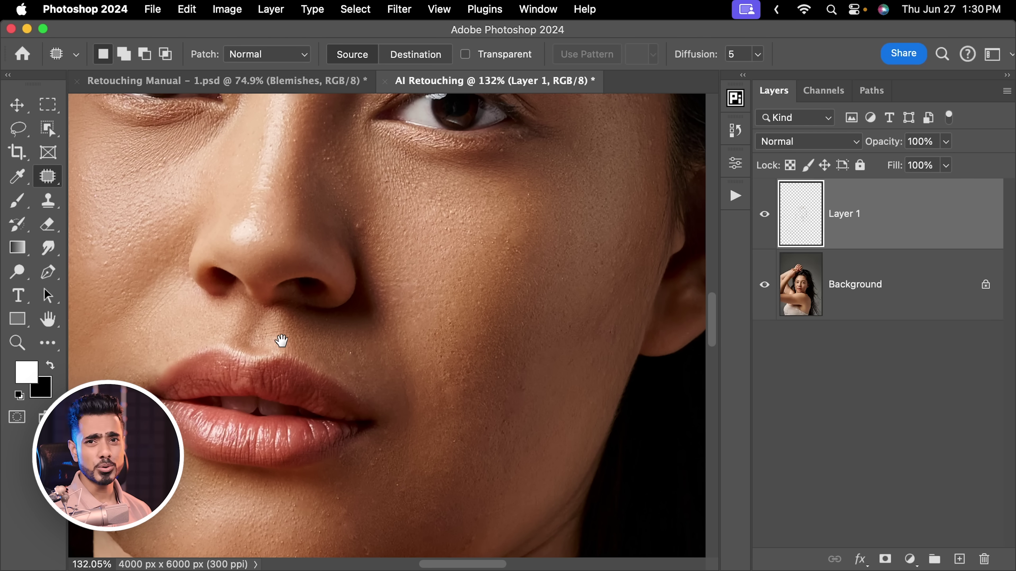
Compare the cheek and jawline beside the mouth before and after healing at close zoom by hiding and showing Layer 1.
{"action": "left_click_drag", "start_coordinate": [299, 374], "coordinate": [460, 277]}
{"action": "scroll", "coordinate": [301, 404], "scroll_direction": "up", "scroll_amount": 3}
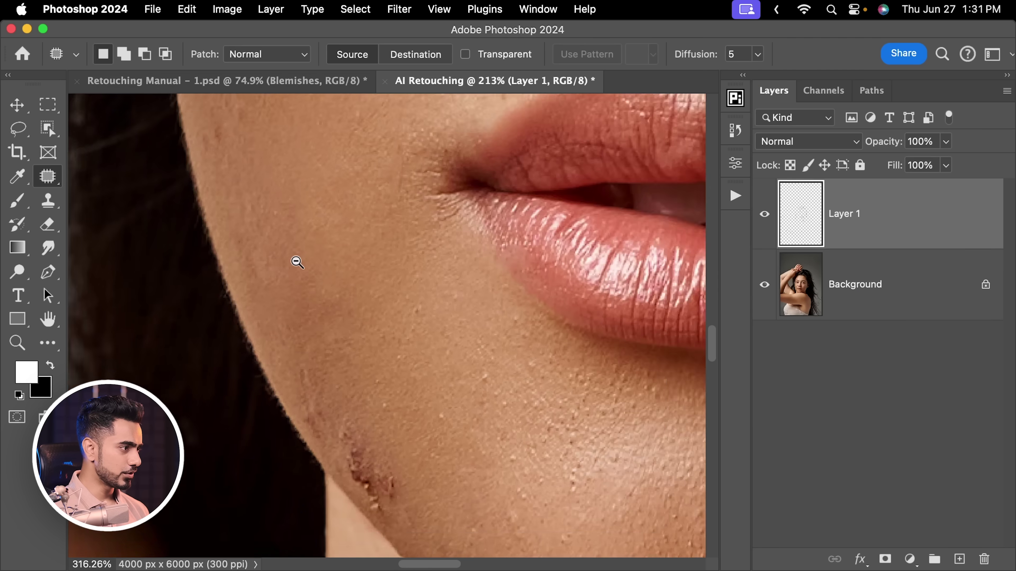
{"action": "scroll", "coordinate": [297, 262], "scroll_direction": "up", "scroll_amount": 5}
{"action": "left_click", "coordinate": [764, 215]}
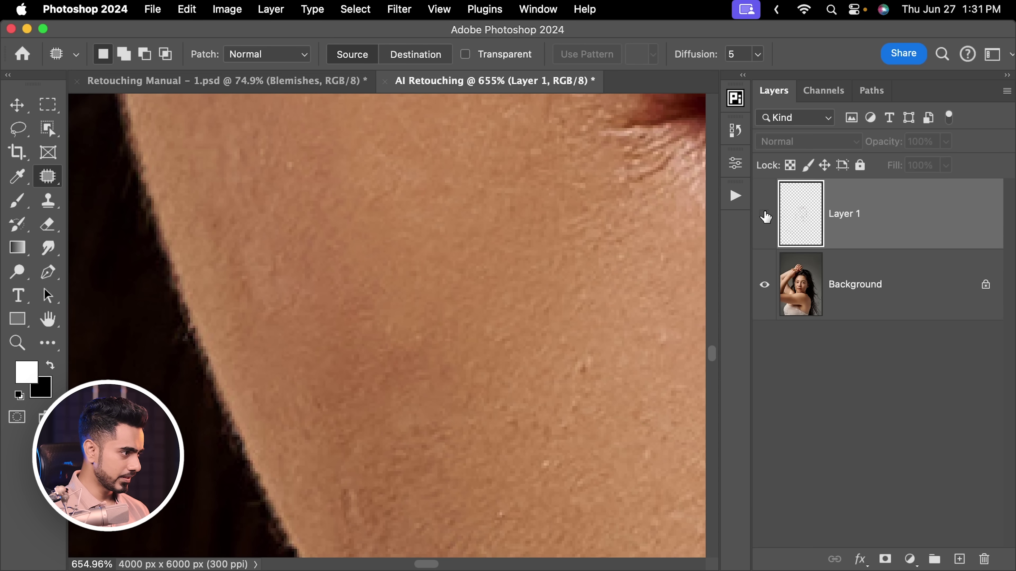
{"action": "left_click", "coordinate": [765, 214]}
{"action": "scroll", "coordinate": [380, 248], "scroll_direction": "down", "scroll_amount": 5}
{"action": "scroll", "coordinate": [387, 225], "scroll_direction": "up", "scroll_amount": 5}
{"action": "scroll", "coordinate": [371, 286], "scroll_direction": "down", "scroll_amount": 5}
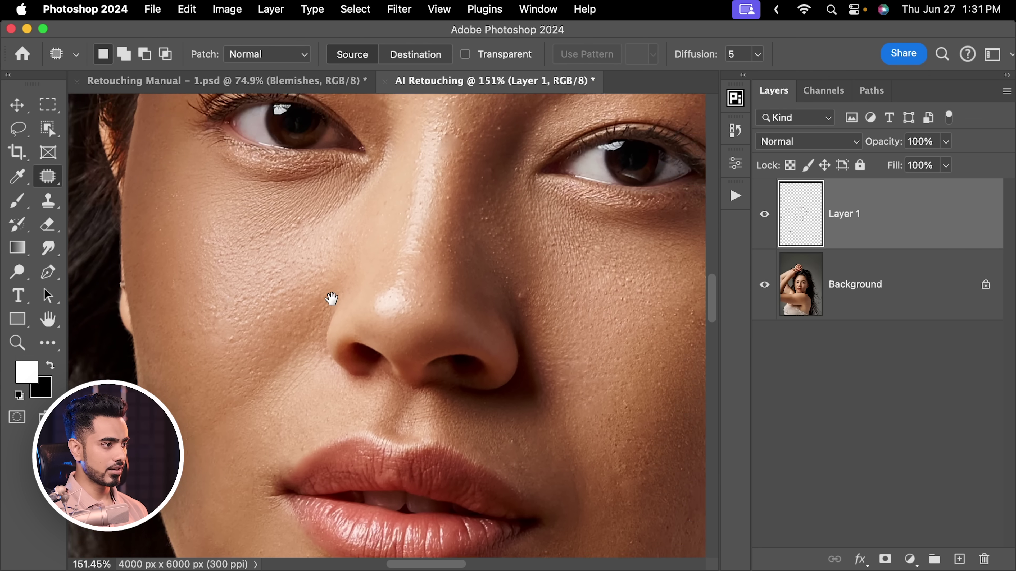
Compare the forehead skin texture above the eyebrow with and without Layer 1, then examine the healed area up close.
{"action": "scroll", "coordinate": [332, 297], "scroll_direction": "up", "scroll_amount": 5}
{"action": "scroll", "coordinate": [387, 390], "scroll_direction": "up", "scroll_amount": 5}
{"action": "scroll", "coordinate": [431, 261], "scroll_direction": "up", "scroll_amount": 3}
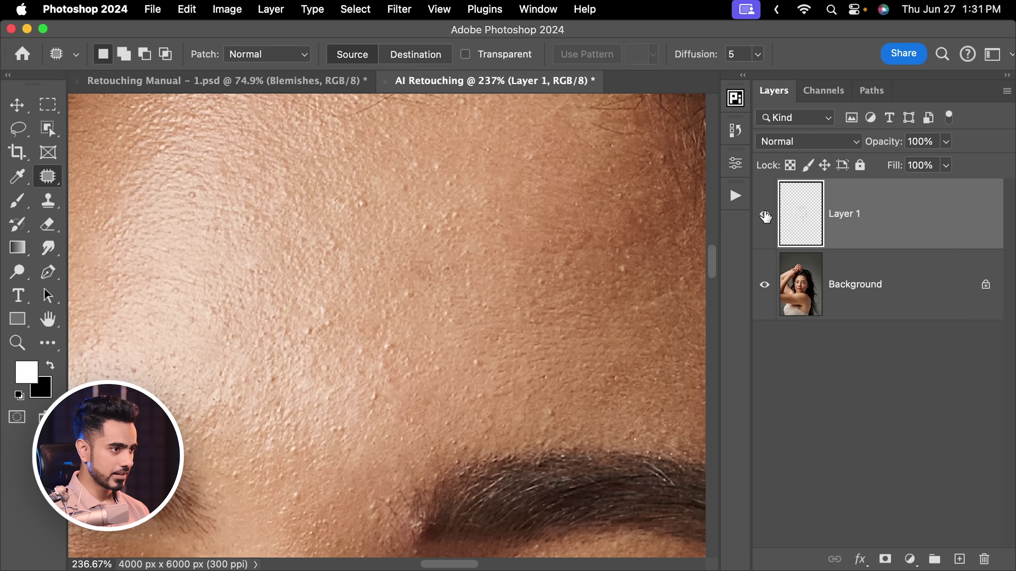
{"action": "left_click", "coordinate": [764, 215]}
{"action": "left_click", "coordinate": [764, 215]}
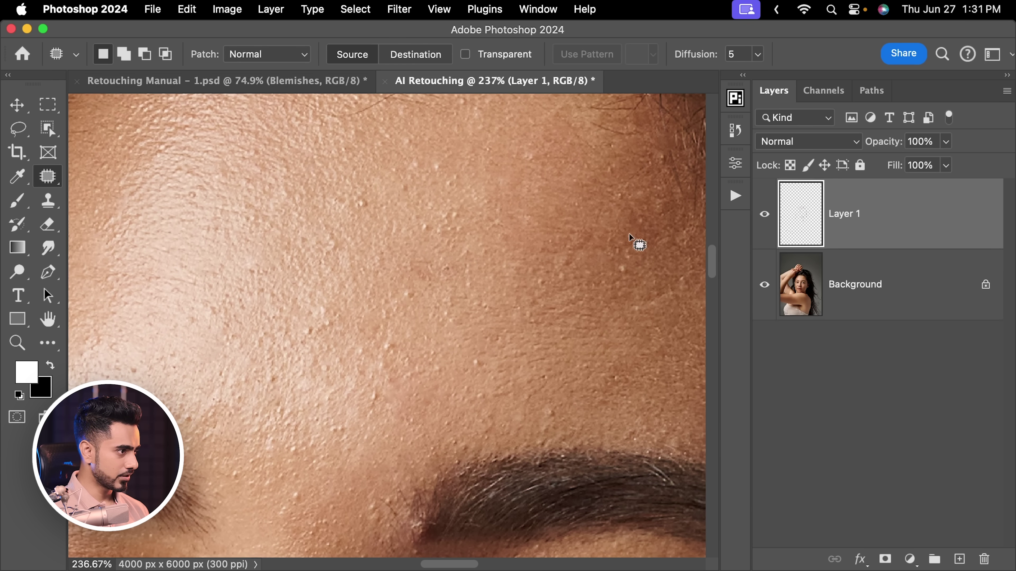
{"action": "scroll", "coordinate": [424, 233], "scroll_direction": "up", "scroll_amount": 6}
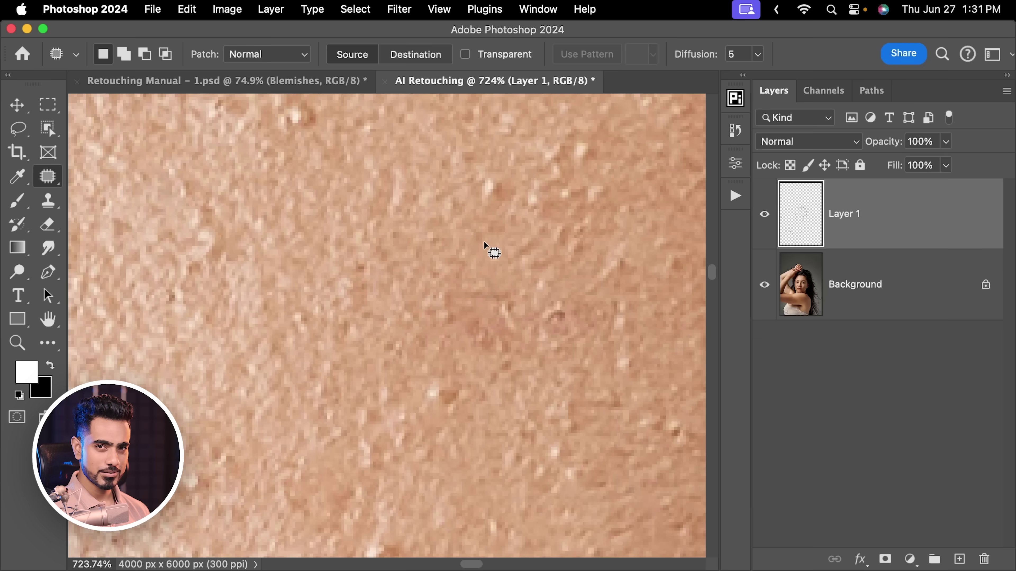
{"action": "scroll", "coordinate": [488, 247], "scroll_direction": "down", "scroll_amount": 10}
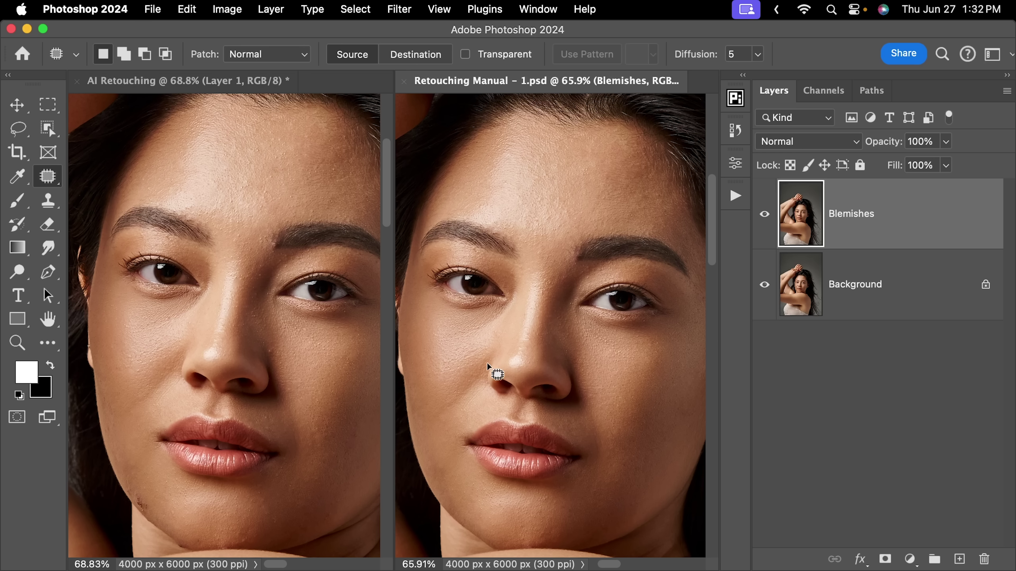
Examine the cheek edge up close in AI Retouching and Retouching Manual - 1.psd, viewed side by side.
{"action": "left_click", "coordinate": [100, 334]}
{"action": "mouse_move", "coordinate": [93, 342]}
{"action": "left_mouse_down"}
{"action": "mouse_move", "coordinate": [200, 305]}
{"action": "mouse_move", "coordinate": [199, 390]}
{"action": "left_mouse_up"}
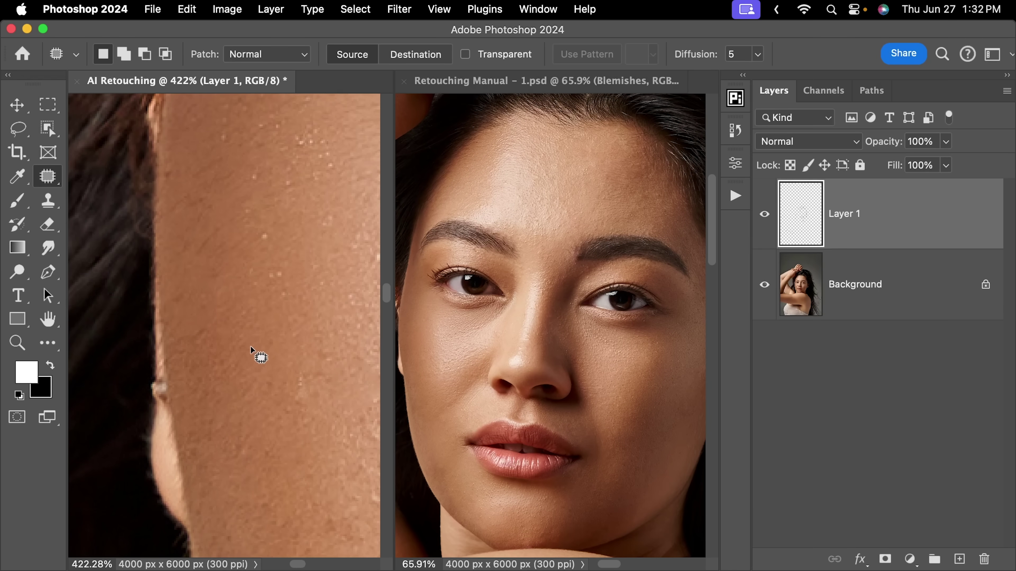
{"action": "mouse_move", "coordinate": [256, 353]}
{"action": "left_mouse_down"}
{"action": "mouse_move", "coordinate": [252, 331]}
{"action": "mouse_move", "coordinate": [204, 356]}
{"action": "left_mouse_up"}
{"action": "left_click", "coordinate": [458, 393]}
{"action": "mouse_move", "coordinate": [458, 392]}
{"action": "left_mouse_down"}
{"action": "mouse_move", "coordinate": [499, 404]}
{"action": "mouse_move", "coordinate": [530, 374]}
{"action": "mouse_move", "coordinate": [486, 390]}
{"action": "left_mouse_up"}
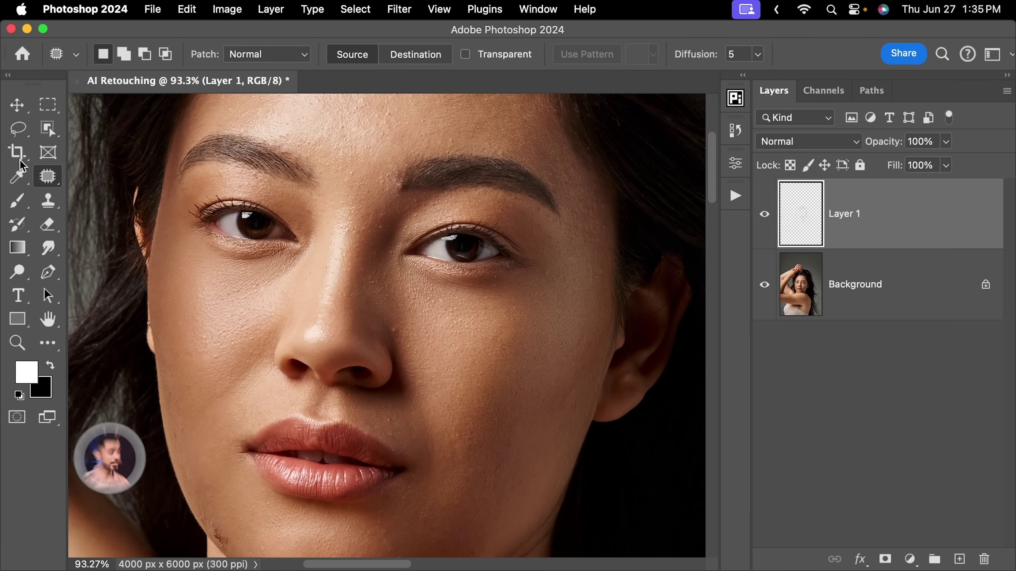
Remove the leftover blemish at the inner end of the eyebrow on Layer 1 with the Remove Tool at size 7.
{"action": "right_click", "coordinate": [48, 176]}
{"action": "left_click", "coordinate": [121, 188]}
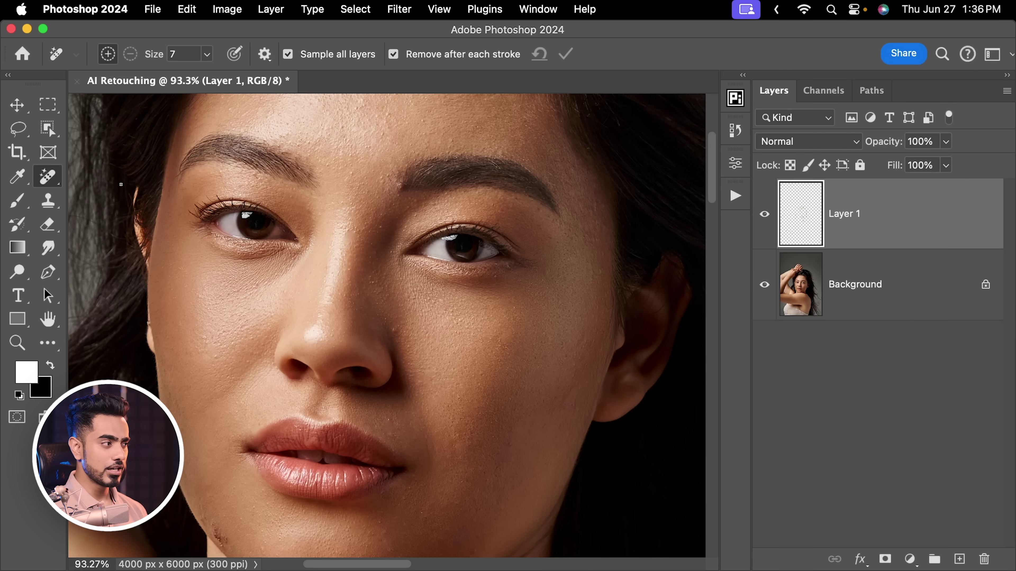
{"action": "mouse_move", "coordinate": [403, 332]}
{"action": "left_mouse_down"}
{"action": "mouse_move", "coordinate": [431, 318]}
{"action": "mouse_move", "coordinate": [362, 336]}
{"action": "mouse_move", "coordinate": [409, 317]}
{"action": "left_mouse_up"}
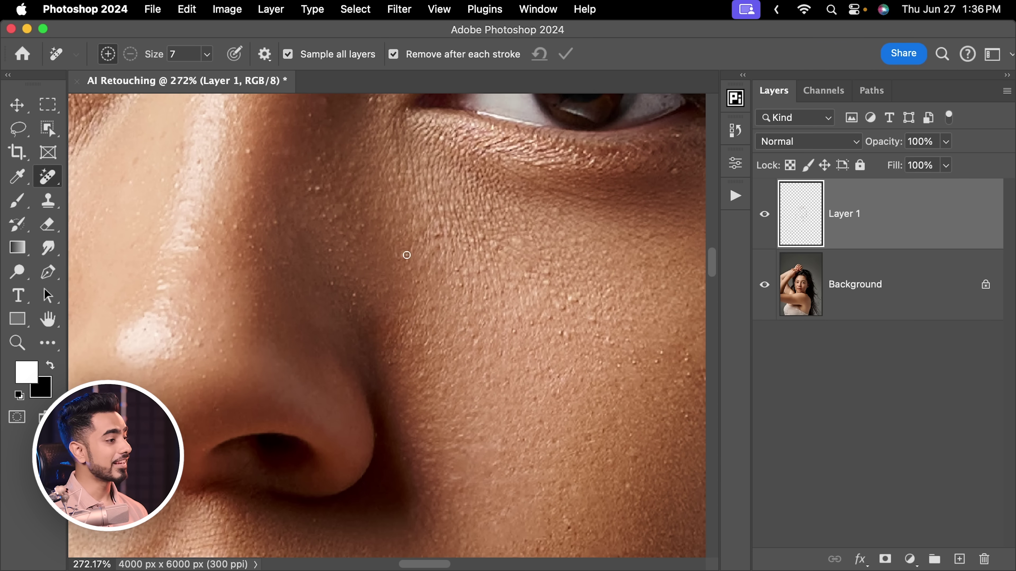
{"action": "scroll", "coordinate": [362, 250], "scroll_direction": "down", "scroll_amount": 5}
{"action": "scroll", "coordinate": [388, 266], "scroll_direction": "up", "scroll_amount": 3}
{"action": "scroll", "coordinate": [426, 213], "scroll_direction": "up", "scroll_amount": 4}
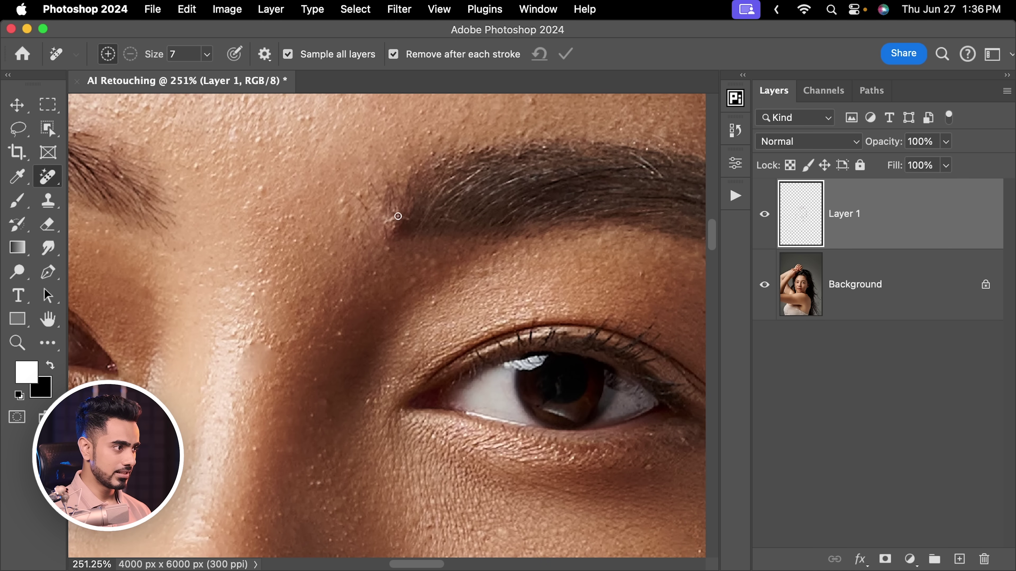
{"action": "left_click_drag", "start_coordinate": [392, 236], "coordinate": [410, 224]}
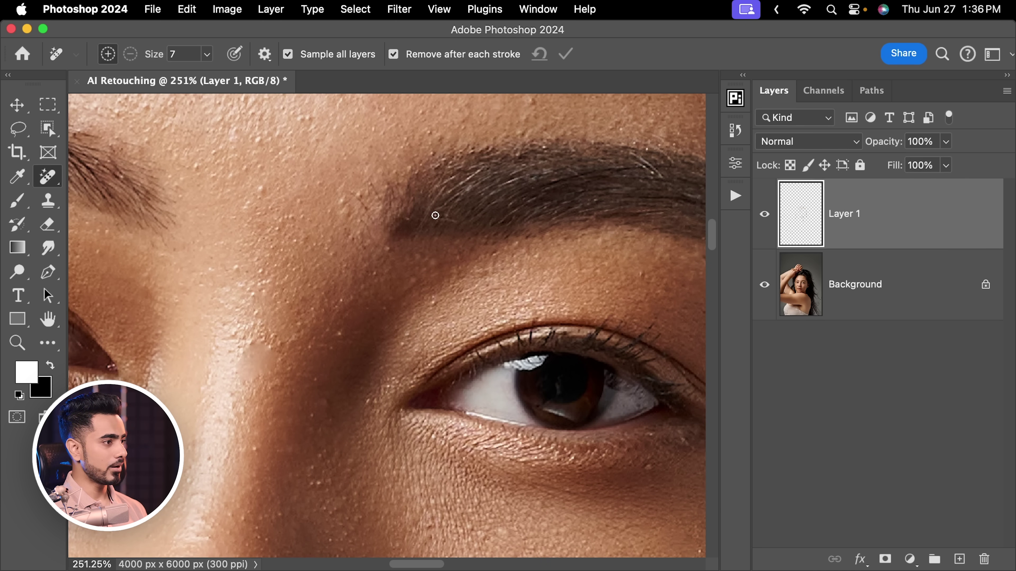
{"action": "scroll", "coordinate": [408, 241], "scroll_direction": "down", "scroll_amount": 6}
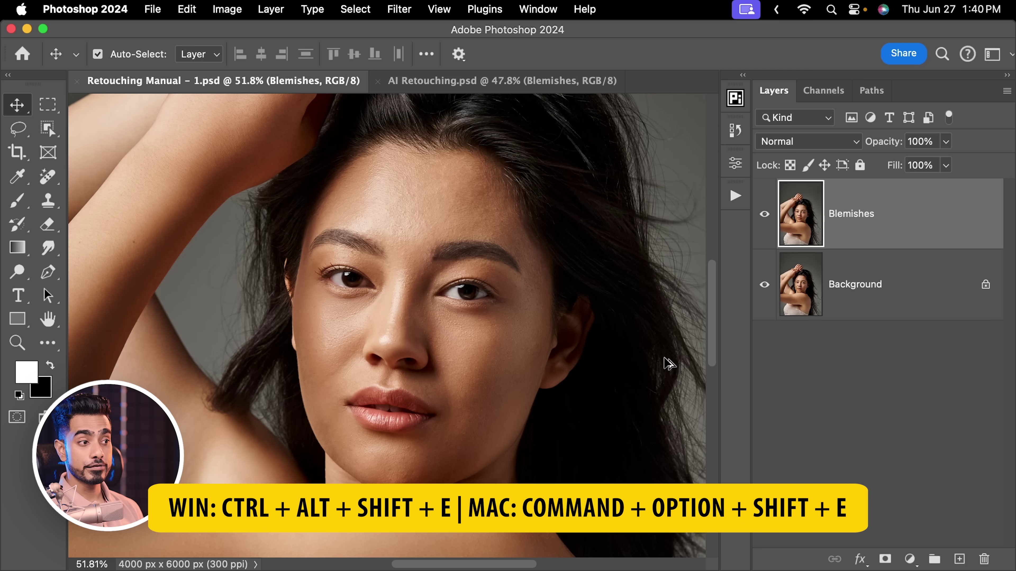
Stamp all visible layers of Retouching Manual - 1.psd into a new layer and apply a Gaussian Blur with a 4-pixel radius.
{"action": "key", "text": "super+alt+shift+e"}
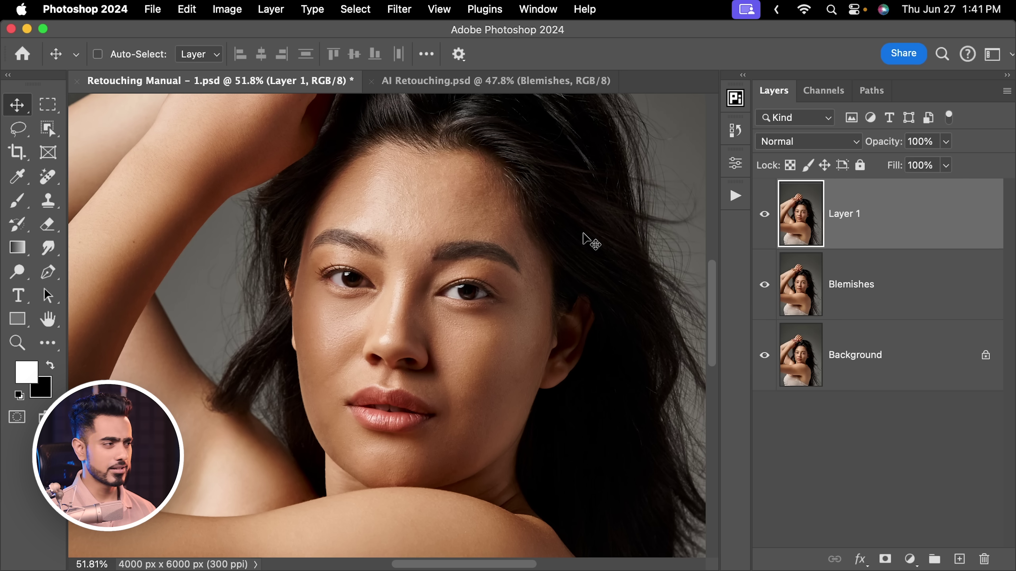
{"action": "left_click", "coordinate": [402, 10]}
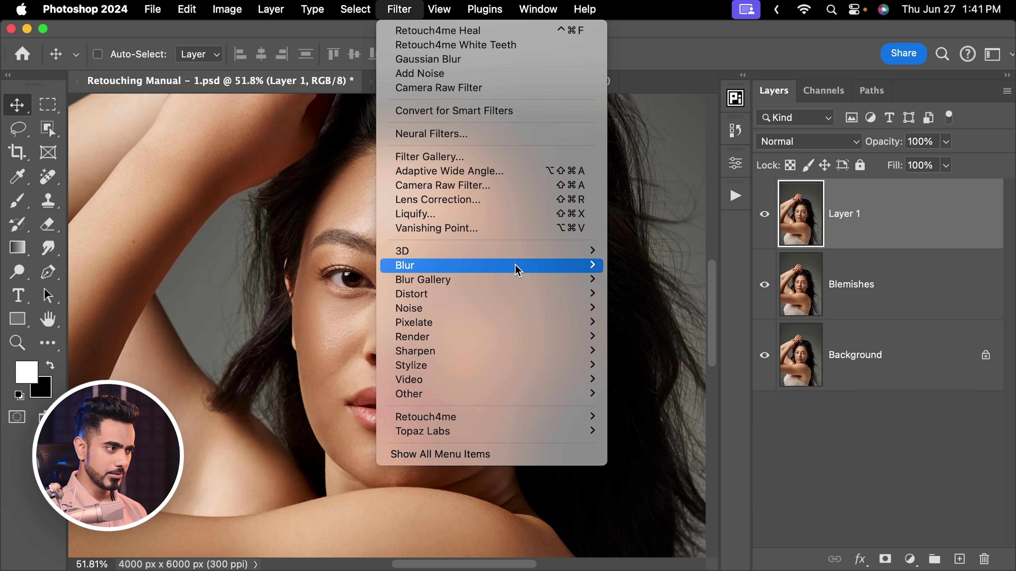
{"action": "mouse_move", "coordinate": [518, 268]}
{"action": "left_click", "coordinate": [673, 323]}
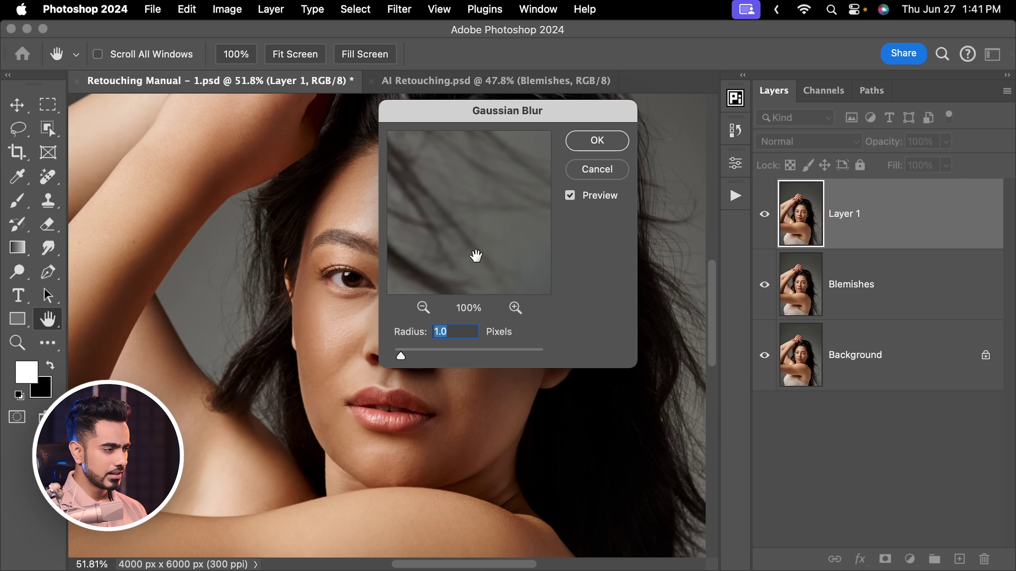
{"action": "left_click_drag", "start_coordinate": [444, 123], "coordinate": [590, 130]}
{"action": "scroll", "coordinate": [356, 314], "scroll_direction": "up", "scroll_amount": 5}
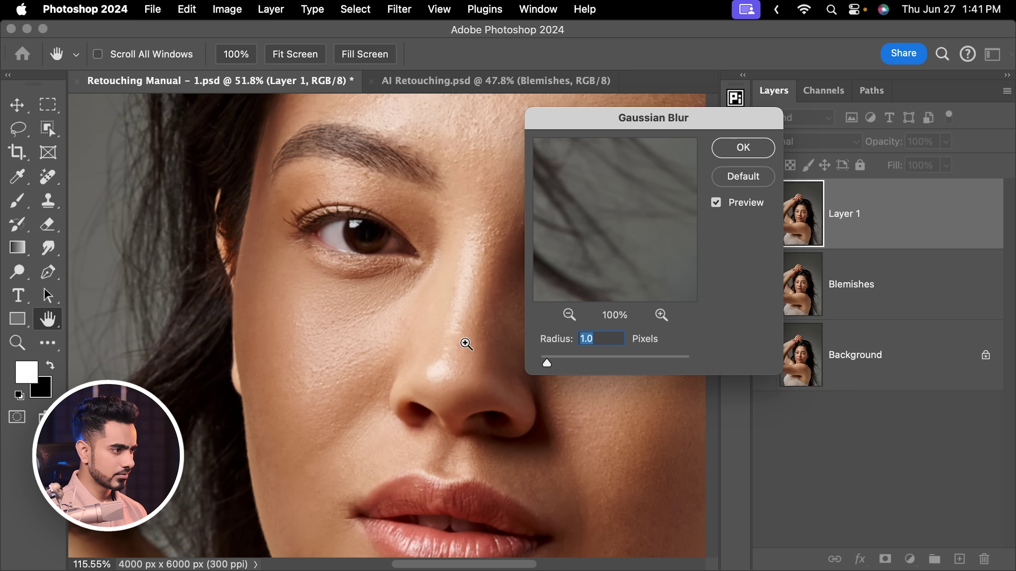
{"action": "left_click_drag", "start_coordinate": [554, 362], "coordinate": [568, 362]}
{"action": "type", "text": "4"}
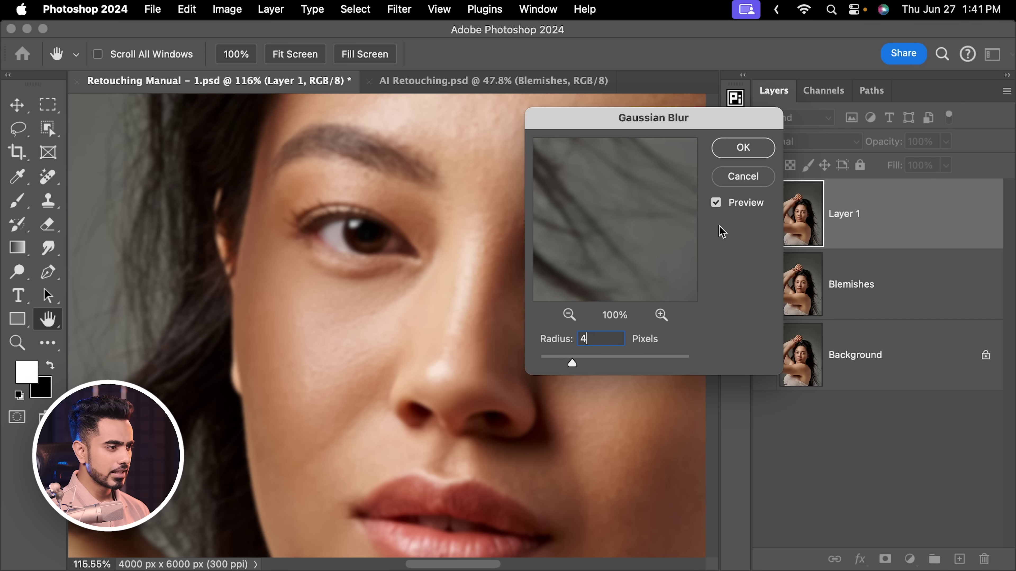
{"action": "left_click", "coordinate": [740, 149]}
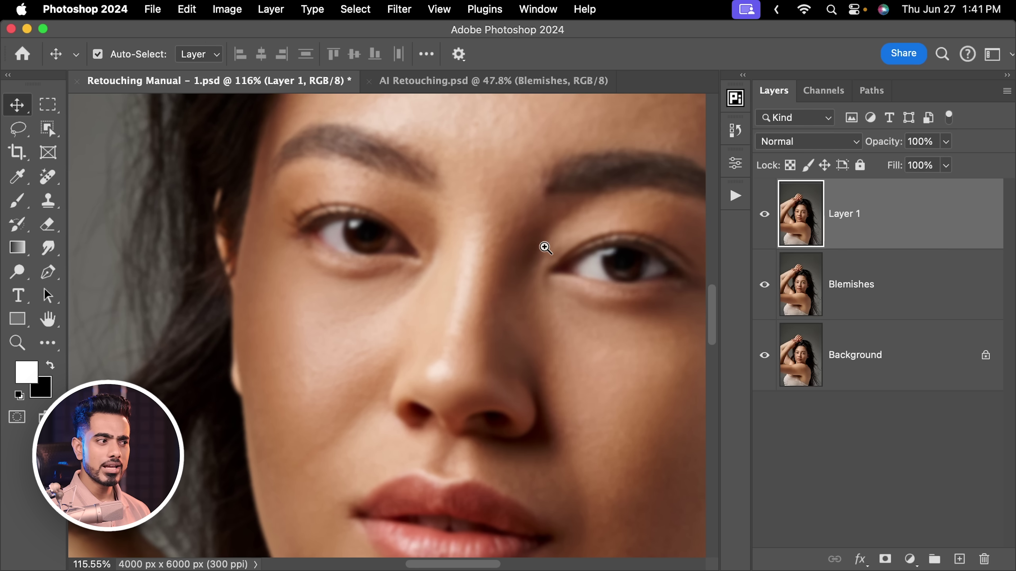
Compare the blurred and sharp face by hiding and showing the blurred Layer 1.
{"action": "scroll", "coordinate": [511, 252], "scroll_direction": "down", "scroll_amount": 5}
{"action": "left_click_drag", "start_coordinate": [510, 252], "coordinate": [484, 286]}
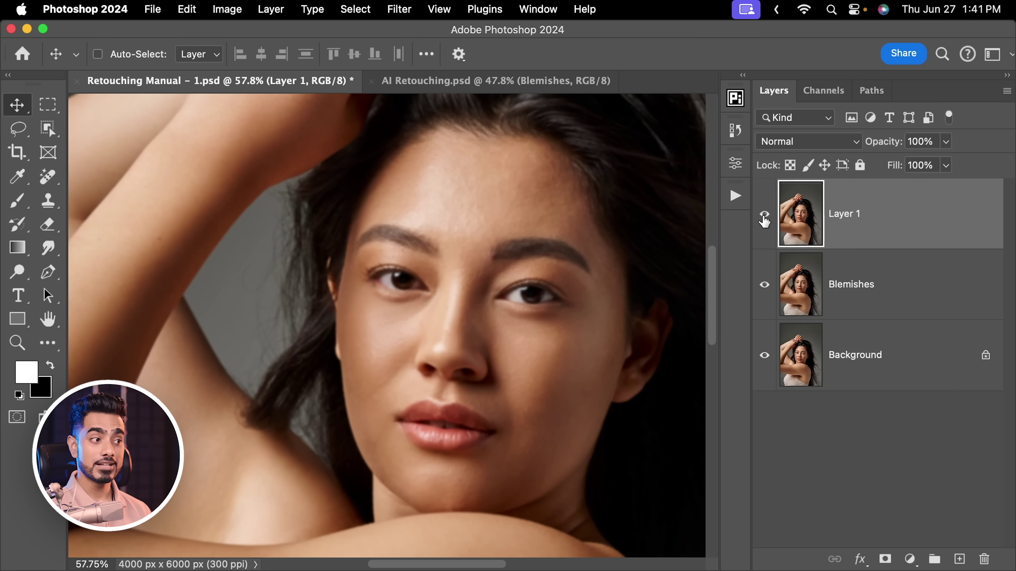
{"action": "left_click", "coordinate": [765, 215]}
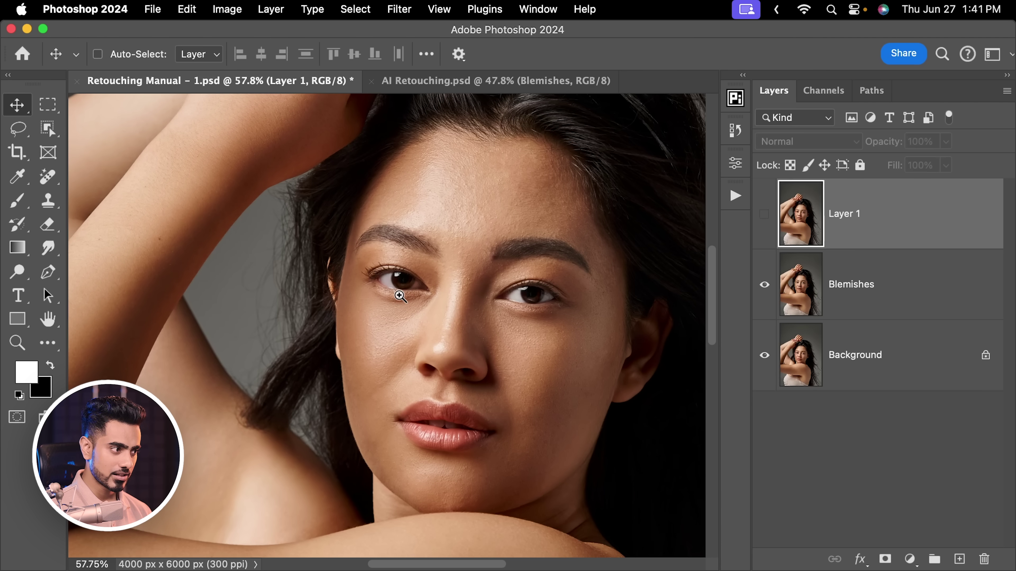
{"action": "left_click_drag", "start_coordinate": [413, 310], "coordinate": [471, 359]}
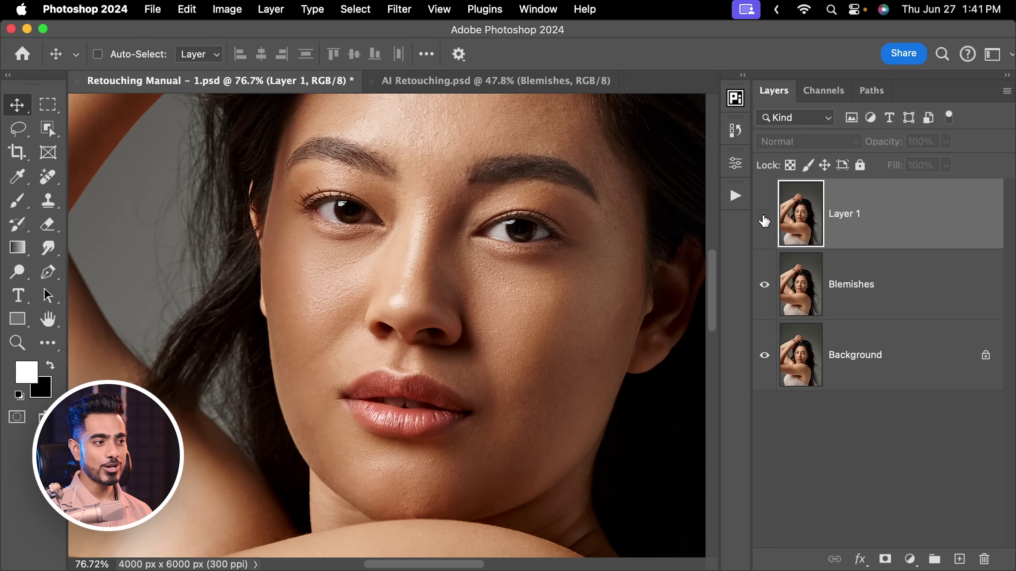
{"action": "left_click", "coordinate": [764, 220]}
Rename the blurred layer as Blurred.
{"action": "double_click", "coordinate": [841, 213]}
{"action": "type", "text": "Blurred"}
{"action": "key", "text": "Return"}
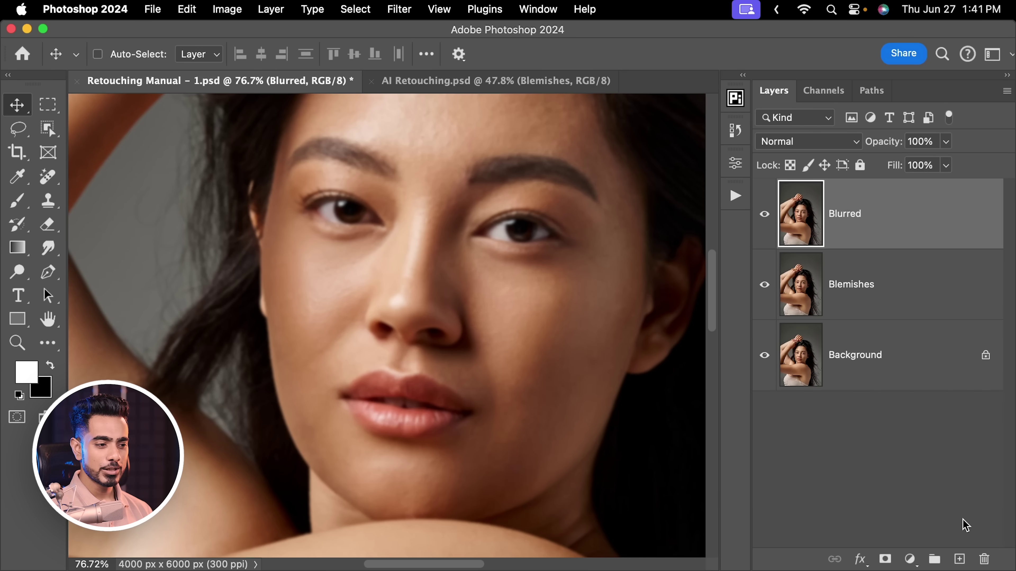
Add a new empty layer above Blurred, set its blend mode to Soft Light and name it Dodge and Burn.
{"action": "left_click", "coordinate": [959, 559]}
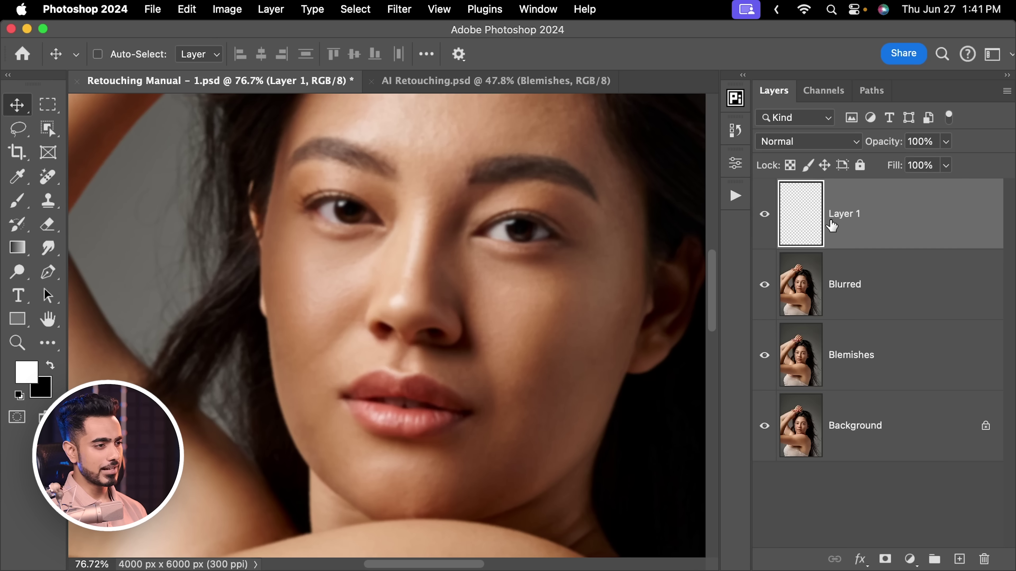
{"action": "left_click", "coordinate": [803, 142]}
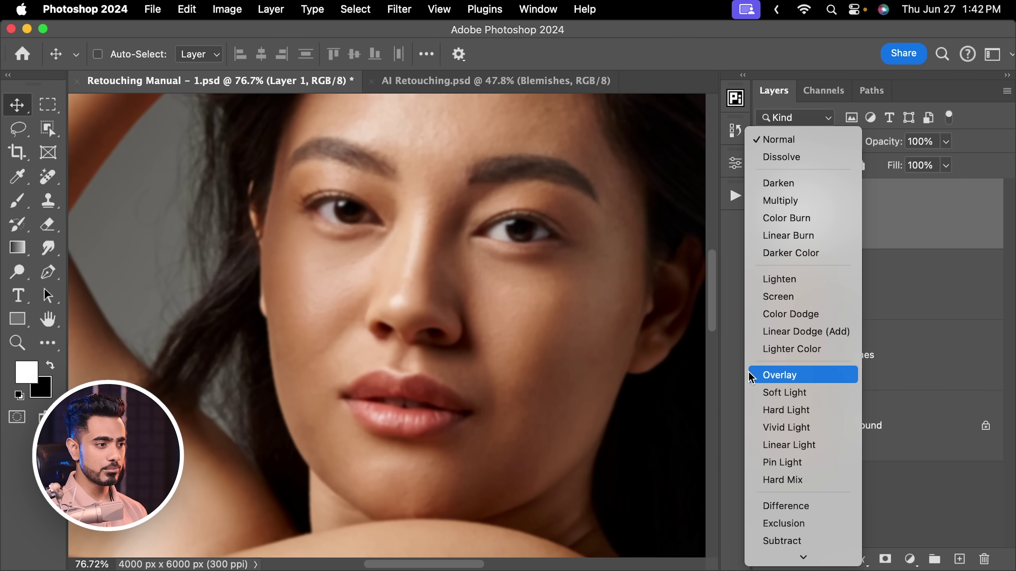
{"action": "left_click", "coordinate": [779, 392]}
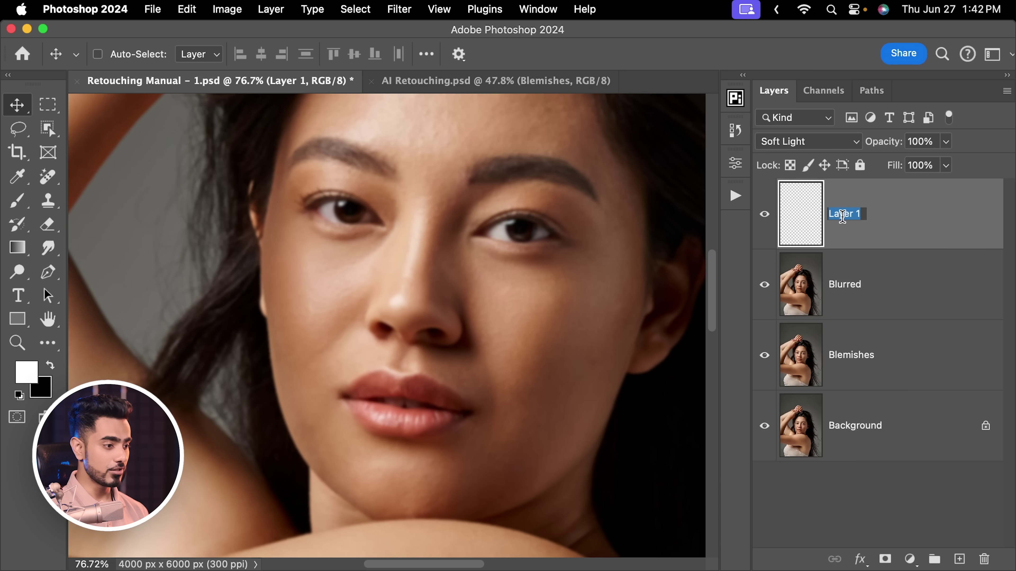
{"action": "type", "text": "Dodge and Burn"}
{"action": "key", "text": "Return"}
Set up the Brush with the Soft Round tip, Flow at 1% and a size of 45 px.
{"action": "key", "text": "b"}
{"action": "left_click", "coordinate": [103, 55]}
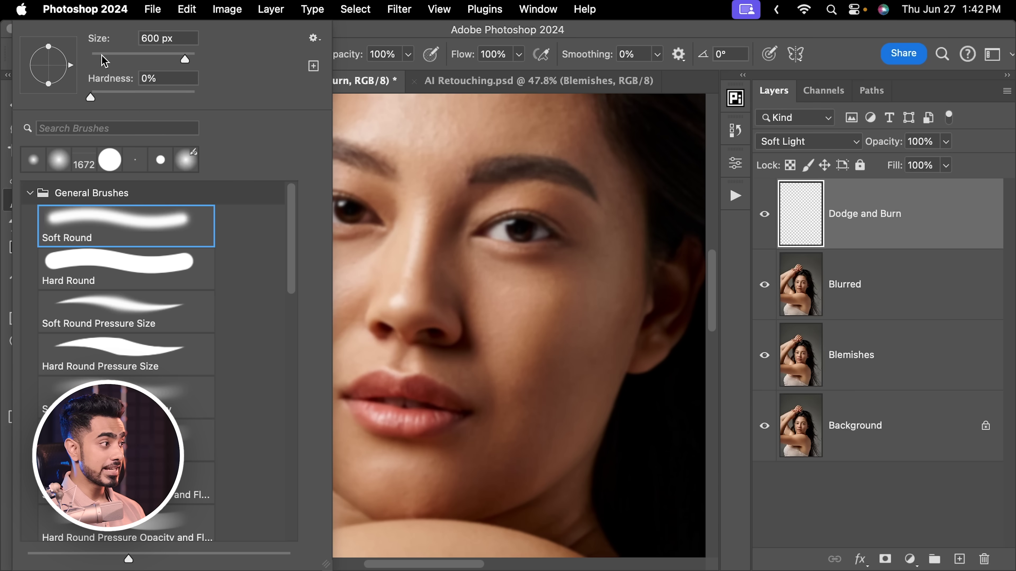
{"action": "left_click", "coordinate": [458, 50]}
{"action": "left_click", "coordinate": [497, 54]}
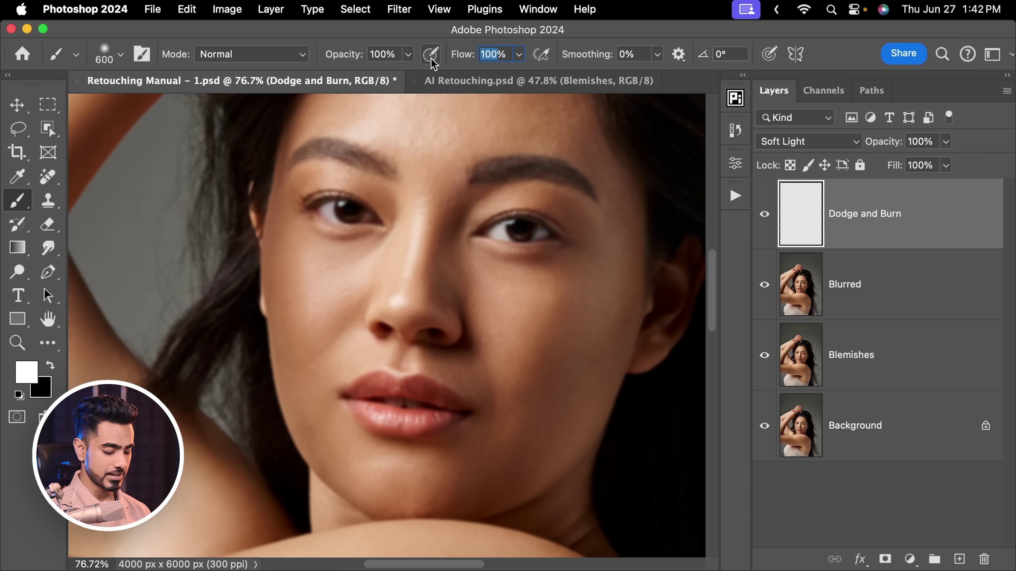
{"action": "type", "text": "1"}
{"action": "key", "text": "Return"}
{"action": "key", "text": "bracketleft"}
{"action": "key", "text": "bracketleft"}
{"action": "key", "text": "bracketleft"}
{"action": "key", "text": "bracketleft"}
{"action": "key", "text": "bracketleft"}
{"action": "key", "text": "bracketleft"}
{"action": "key", "text": "bracketleft"}
{"action": "key", "text": "bracketleft"}
{"action": "key", "text": "bracketleft"}
{"action": "key", "text": "bracketleft"}
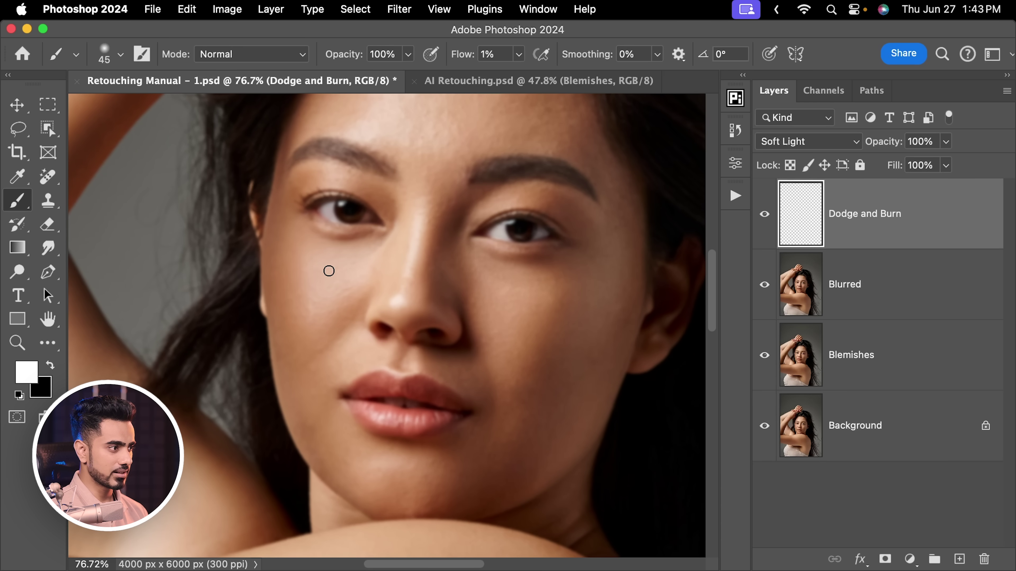
Even out the face's light and dark patches on the Dodge and Burn layer, alternating white and black and adjusting the brush size.
{"action": "key", "text": "x"}
{"action": "key", "text": "bracketleft"}
{"action": "key", "text": "x"}
{"action": "key", "text": "x"}
{"action": "key", "text": "x"}
{"action": "key", "text": "x"}
{"action": "key", "text": "x"}
{"action": "key", "text": "bracketleft"}
{"action": "key", "text": "bracketleft"}
{"action": "key", "text": "bracketleft"}
{"action": "key", "text": "x"}
{"action": "key", "text": "x"}
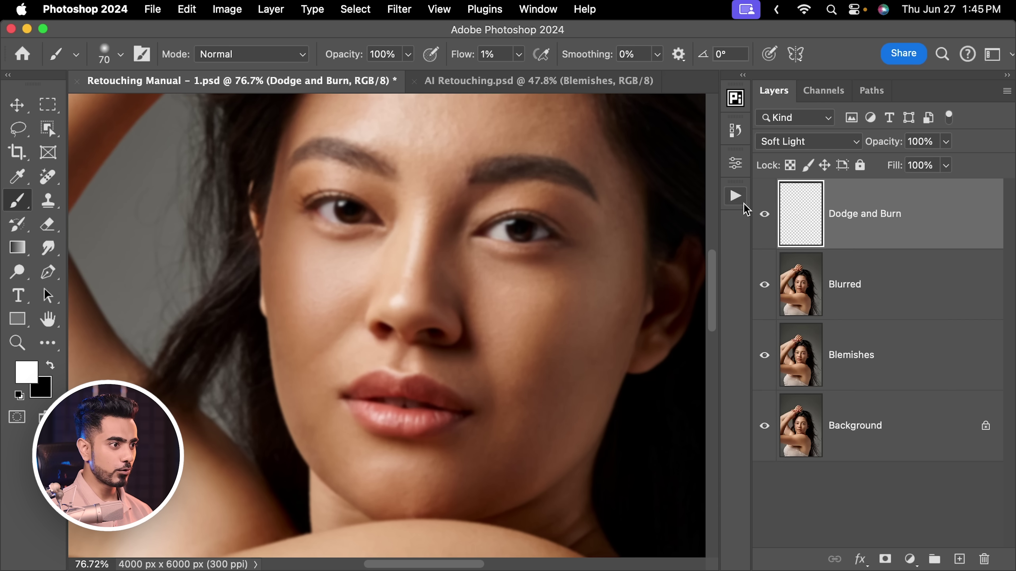
Compare the face with and without the Dodge and Burn layer and hide the Blurred layer.
{"action": "left_click", "coordinate": [767, 217]}
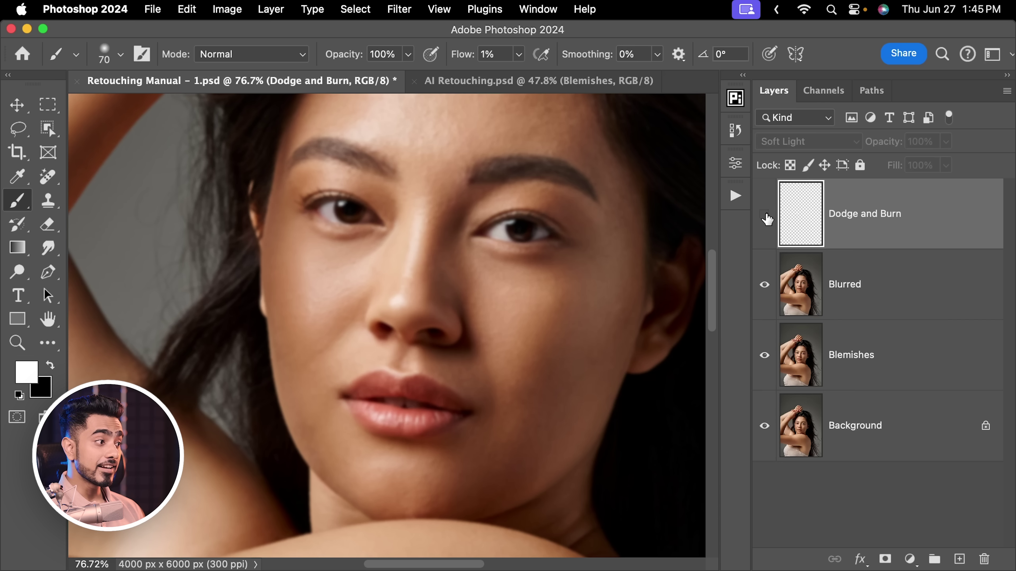
{"action": "left_click", "coordinate": [767, 217]}
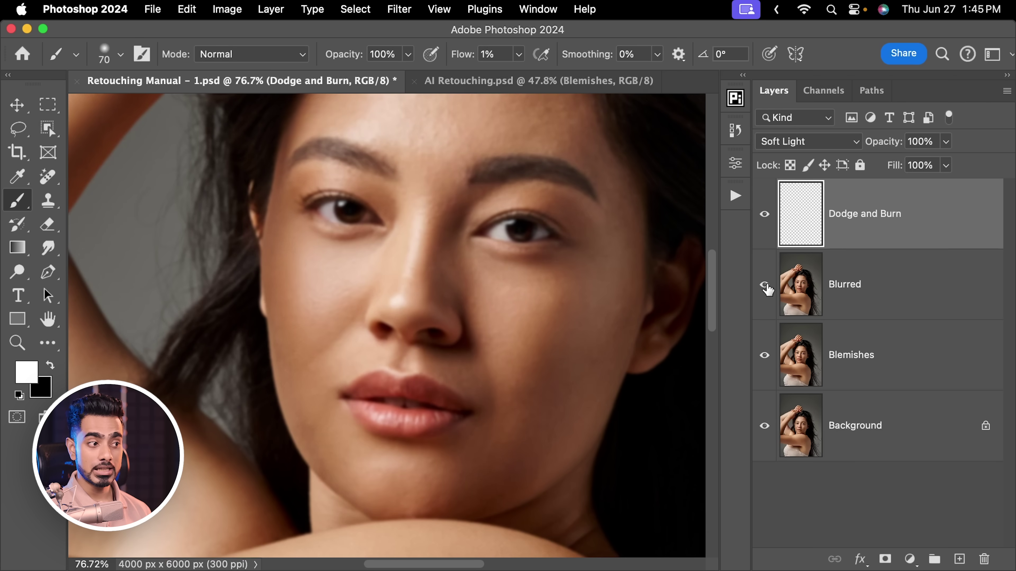
{"action": "left_click", "coordinate": [764, 284]}
{"action": "left_click_drag", "start_coordinate": [363, 229], "coordinate": [345, 227]}
{"action": "left_click_drag", "start_coordinate": [386, 286], "coordinate": [476, 286]}
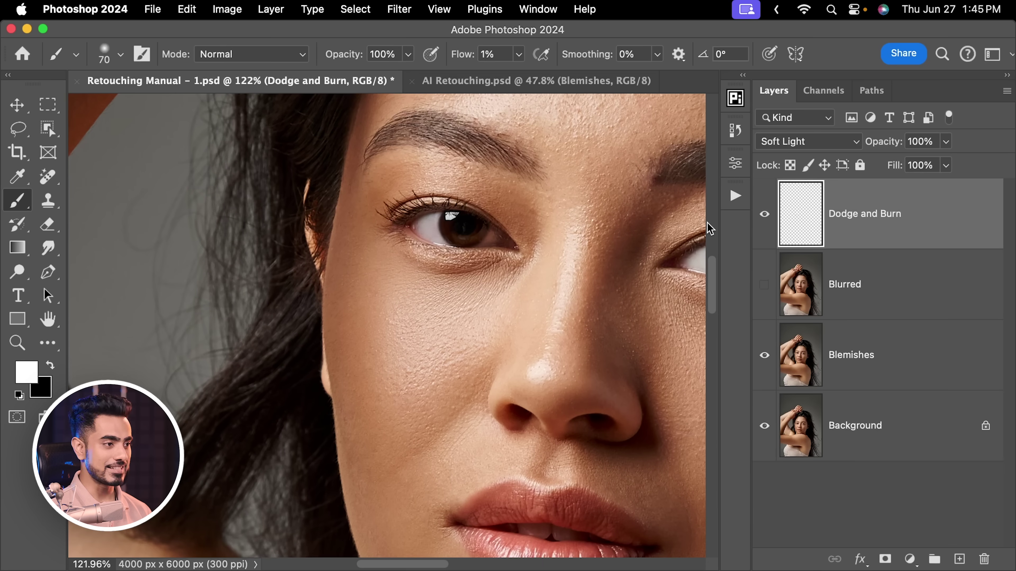
Toggle the Dodge and Burn layer's visibility to compare the unblurred skin before and after, close up and zoomed out.
{"action": "left_click", "coordinate": [765, 215]}
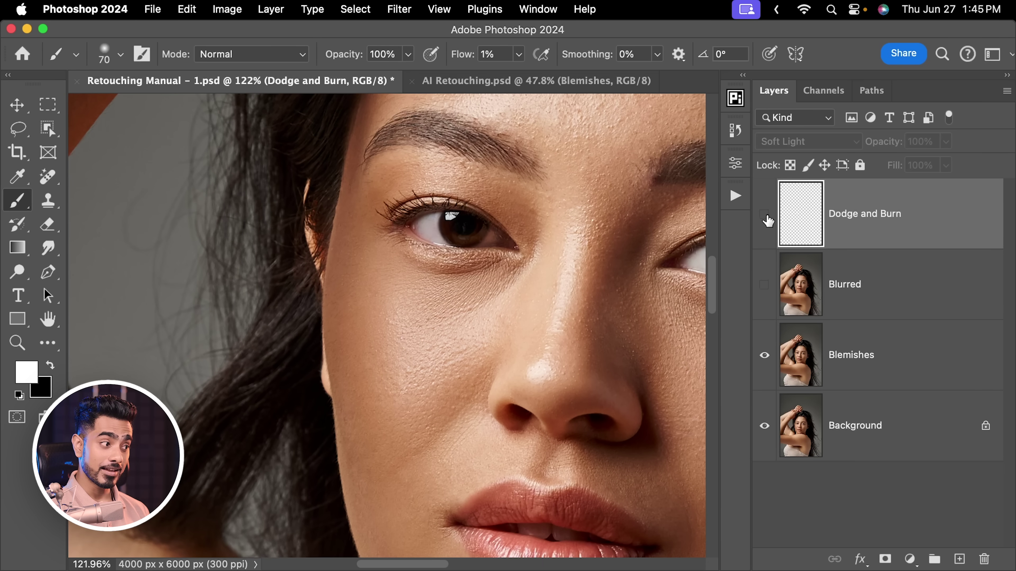
{"action": "left_click", "coordinate": [764, 215]}
{"action": "scroll", "coordinate": [498, 265], "scroll_direction": "down", "scroll_amount": 6}
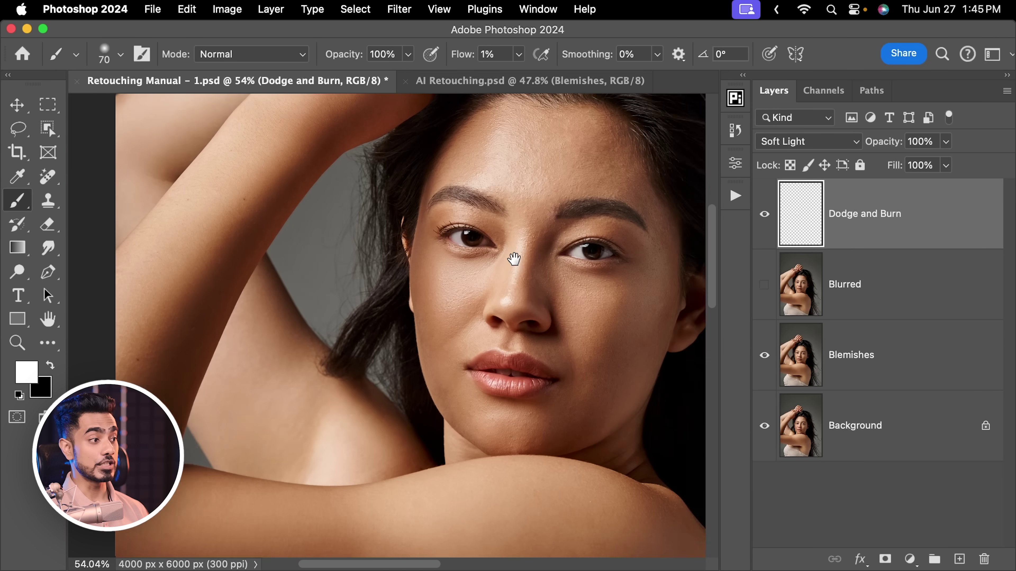
{"action": "scroll", "coordinate": [514, 259], "scroll_direction": "down", "scroll_amount": 1}
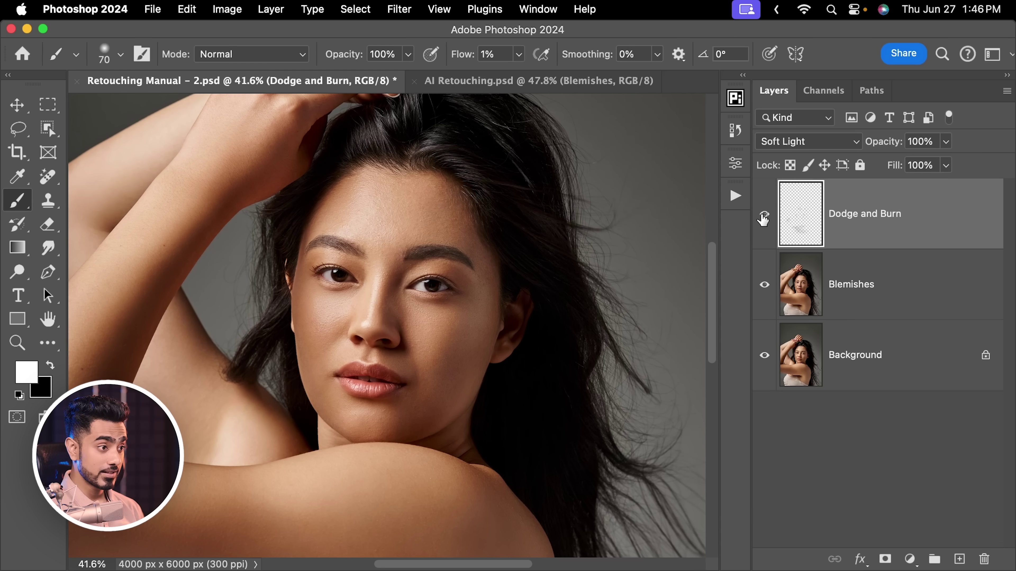
{"action": "left_click", "coordinate": [765, 216]}
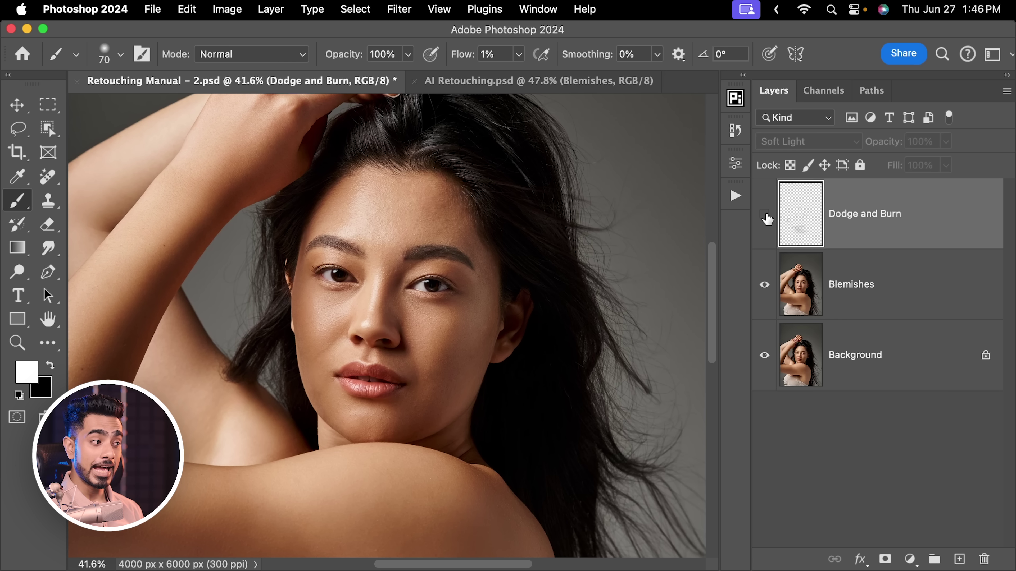
{"action": "left_click", "coordinate": [765, 216]}
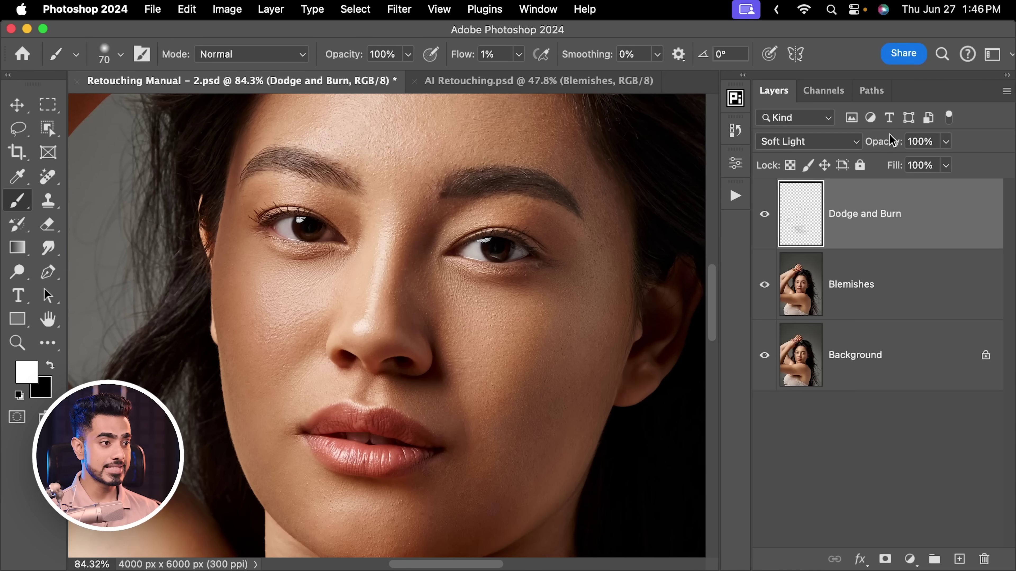
Try the Dodge and Burn layer at 66% opacity and restore it to 100%.
{"action": "left_click_drag", "start_coordinate": [891, 142], "coordinate": [875, 148]}
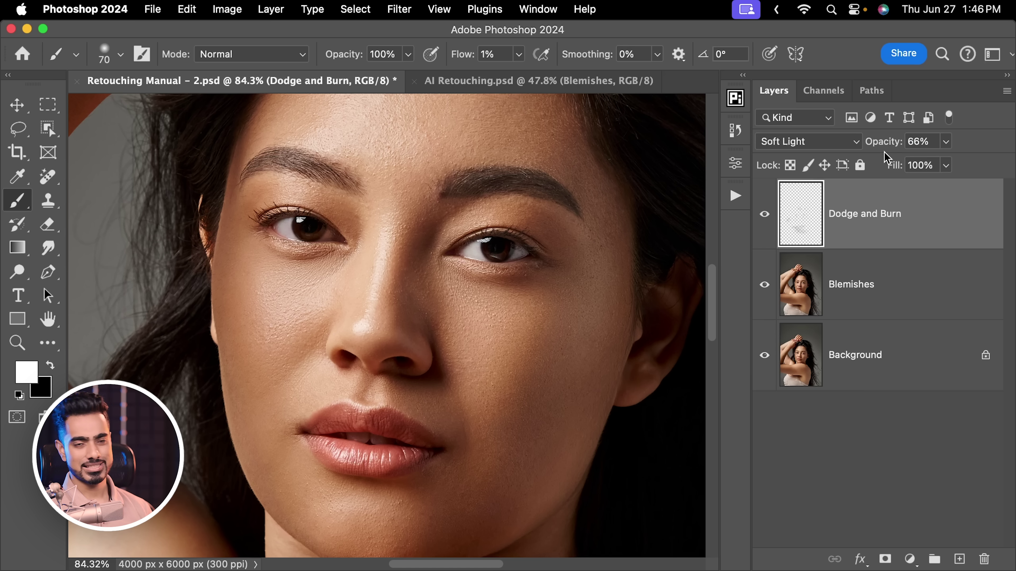
{"action": "mouse_move", "coordinate": [881, 146]}
{"action": "left_mouse_down"}
{"action": "mouse_move", "coordinate": [1012, 128]}
{"action": "mouse_move", "coordinate": [1013, 112]}
{"action": "left_mouse_up"}
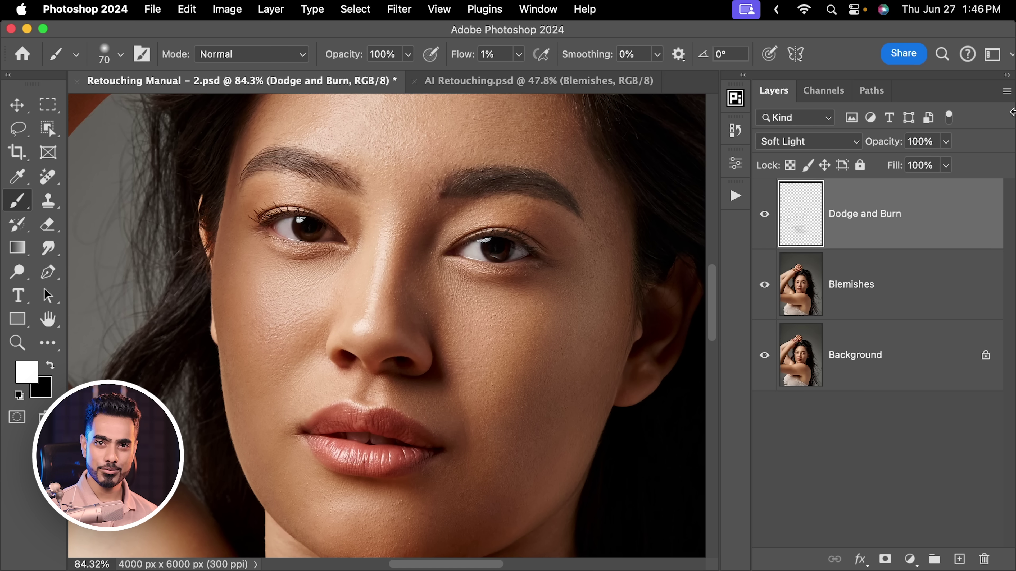
In AI Retouching.psd, stamp all visible layers into a new top layer and open the Retouch4me Dodge Burn filter on it.
{"action": "left_click", "coordinate": [504, 89]}
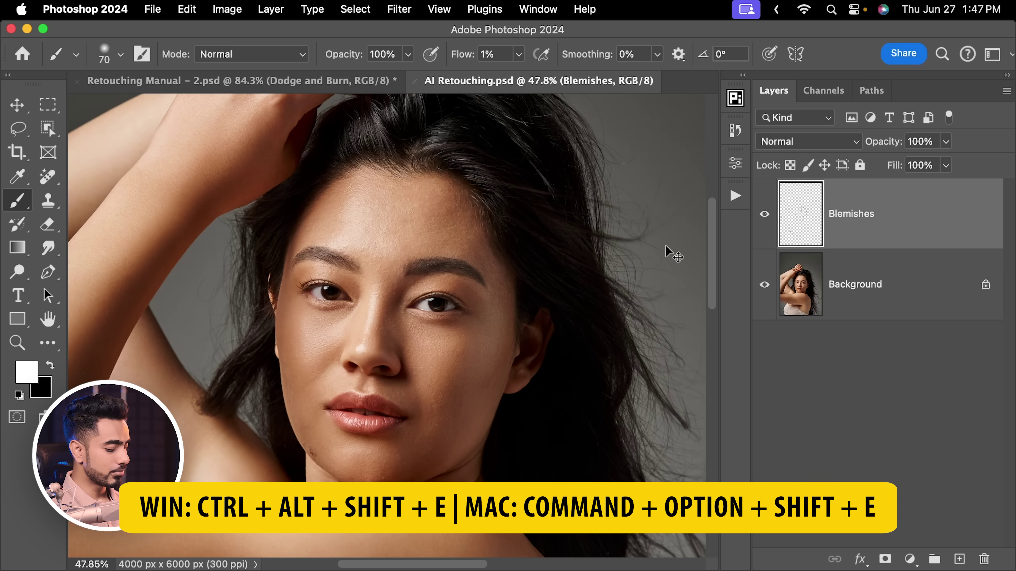
{"action": "key", "text": "super+alt+shift+e"}
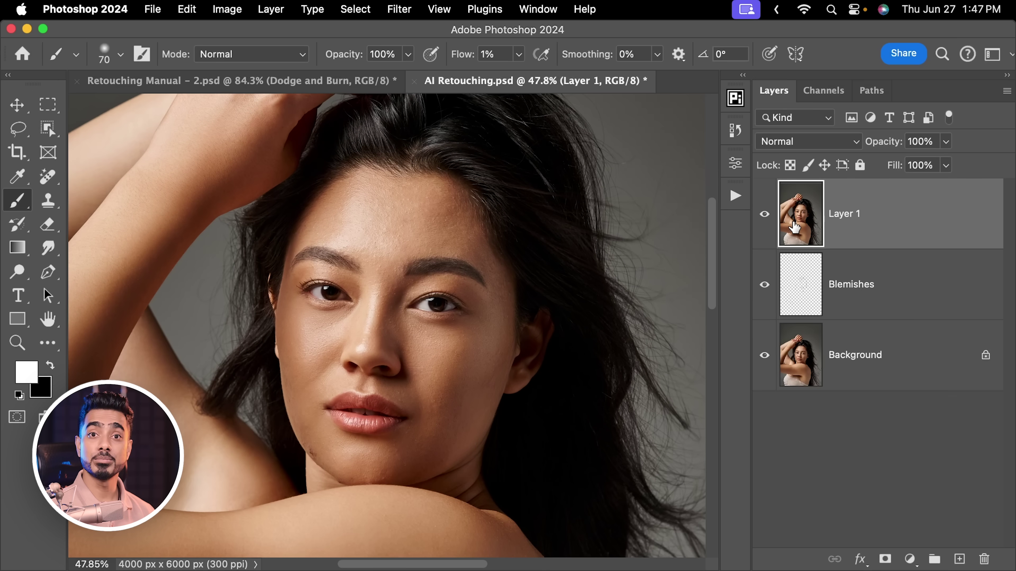
{"action": "left_click", "coordinate": [404, 10]}
{"action": "mouse_move", "coordinate": [495, 421]}
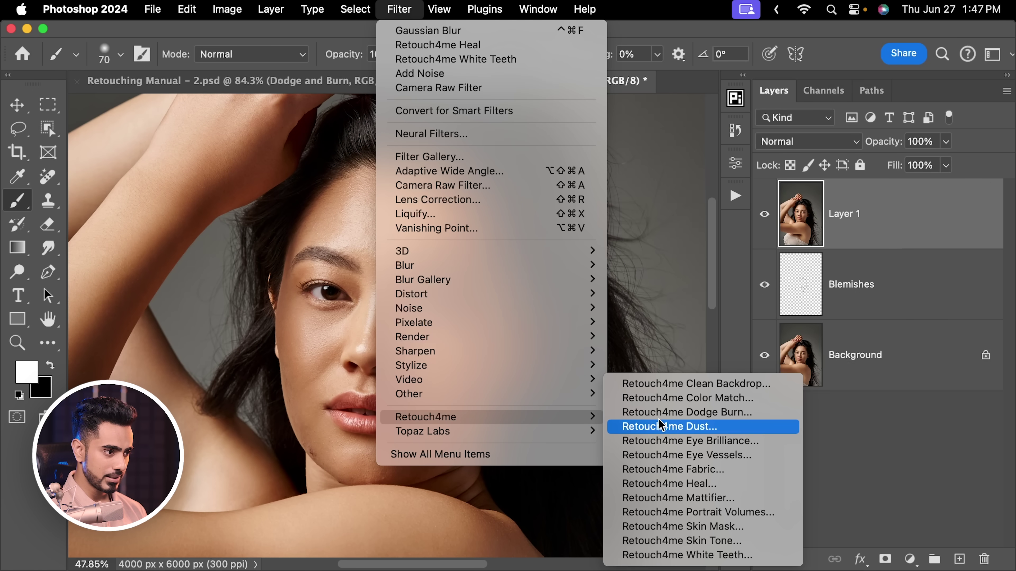
{"action": "left_click", "coordinate": [716, 413]}
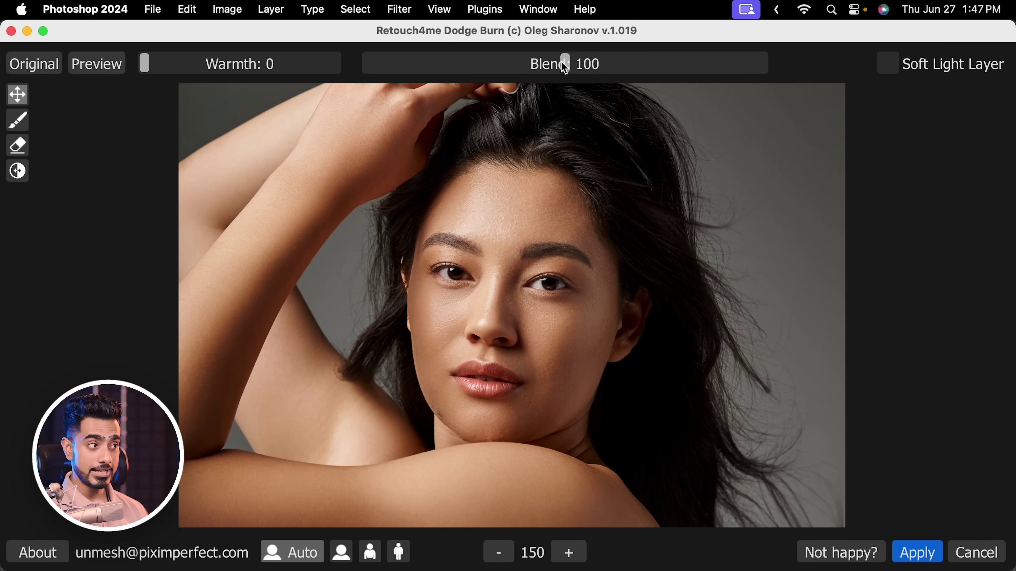
Set Blend to 140, enable the Soft Light Layer option and apply the Retouch4me Dodge Burn filter.
{"action": "left_click_drag", "start_coordinate": [561, 62], "coordinate": [830, 86]}
{"action": "left_click_drag", "start_coordinate": [760, 66], "coordinate": [689, 74]}
{"action": "left_click_drag", "start_coordinate": [636, 72], "coordinate": [641, 78]}
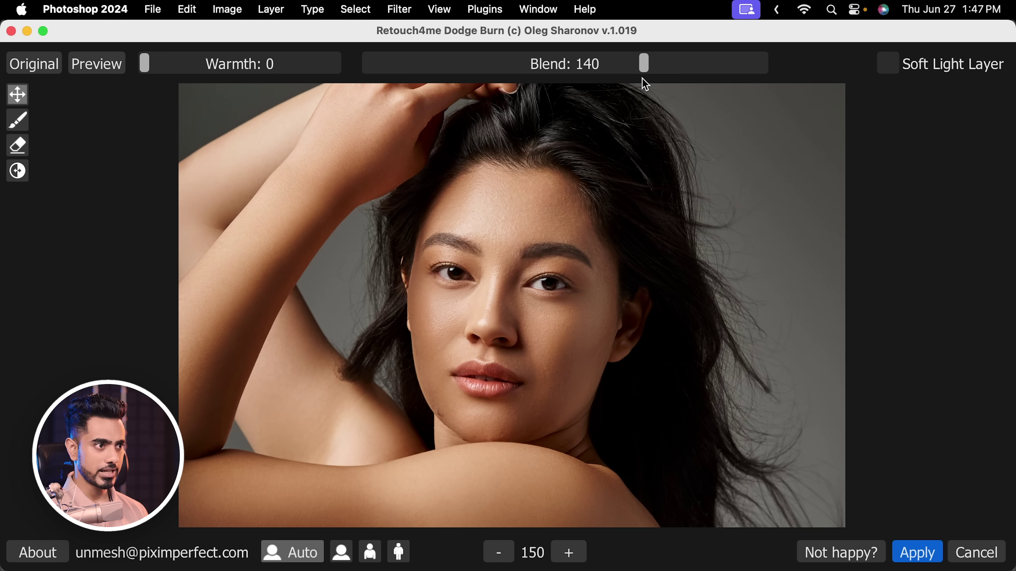
{"action": "left_click", "coordinate": [888, 72]}
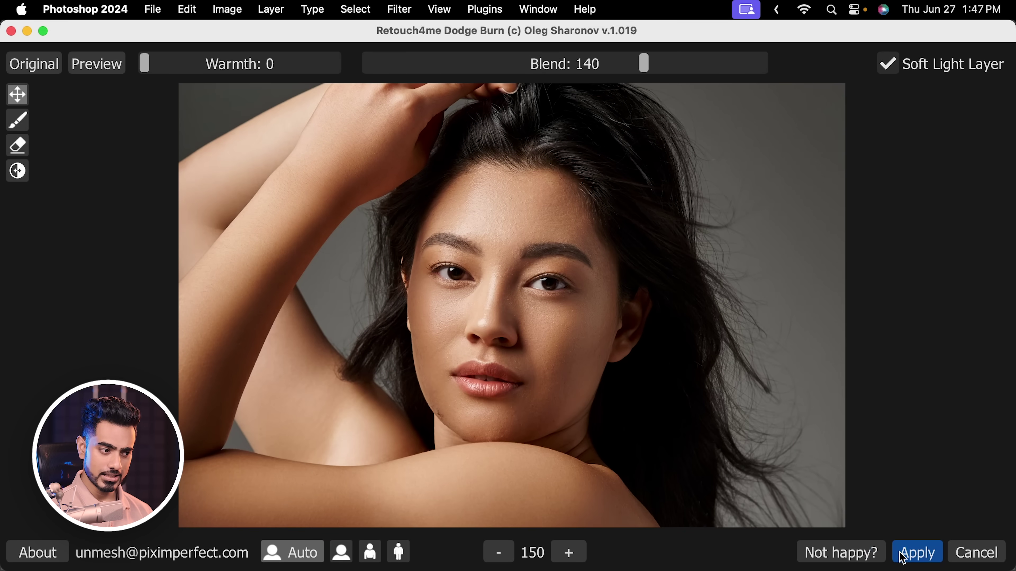
{"action": "left_click", "coordinate": [914, 552]}
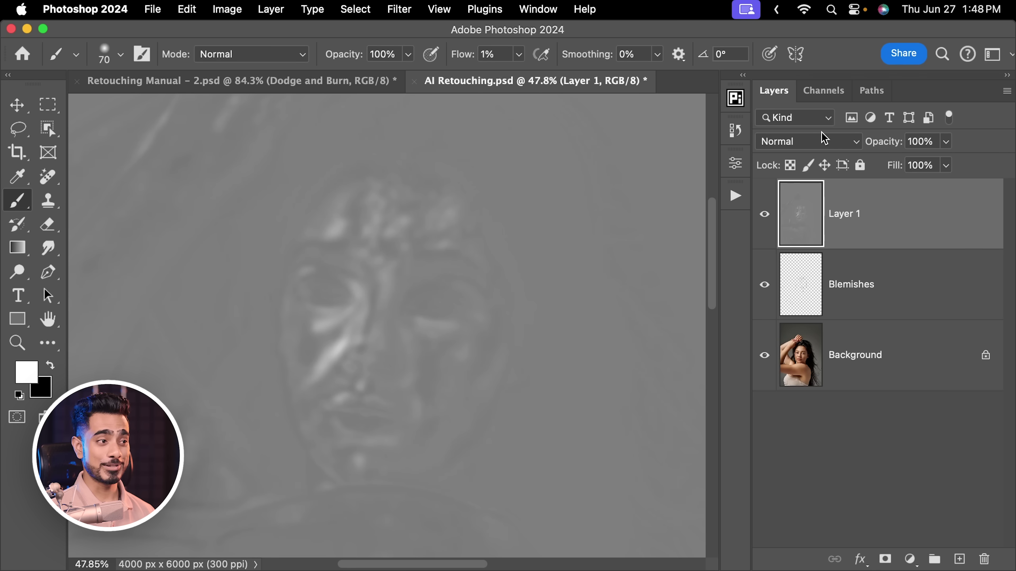
Set Layer 1's blend mode to Soft Light and toggle its visibility to compare before and after.
{"action": "left_click", "coordinate": [822, 138]}
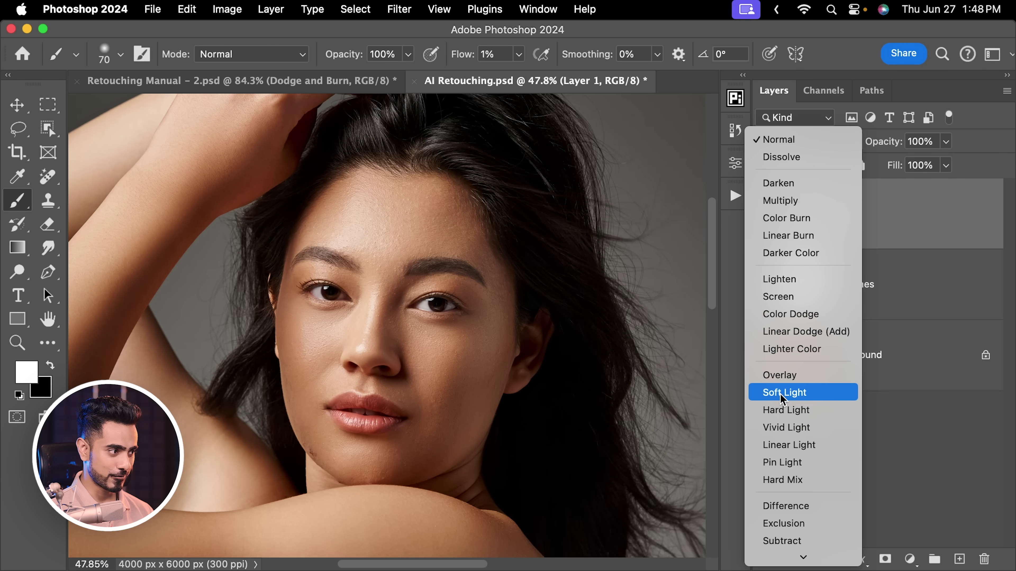
{"action": "left_click", "coordinate": [782, 396]}
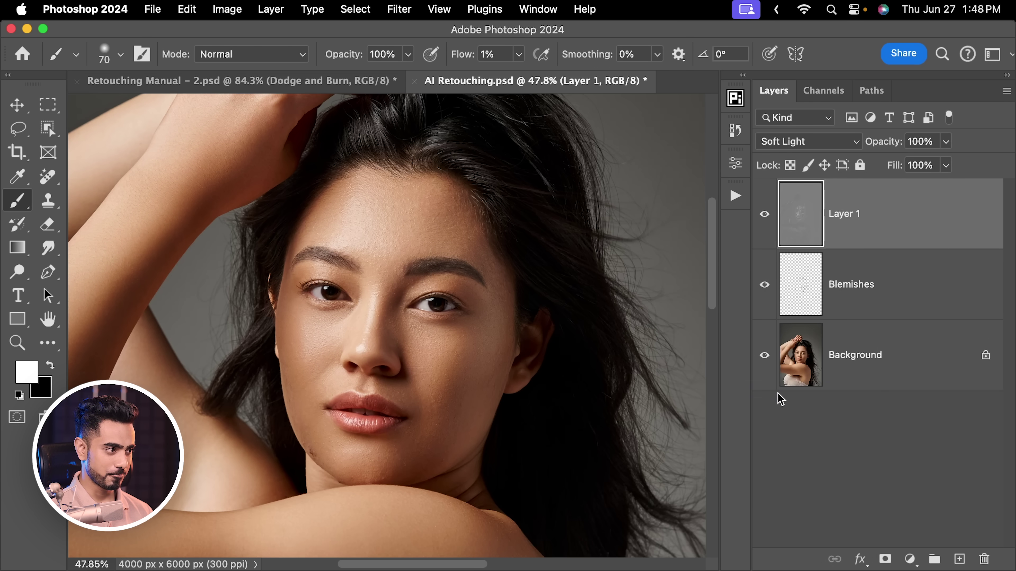
{"action": "left_click", "coordinate": [764, 214]}
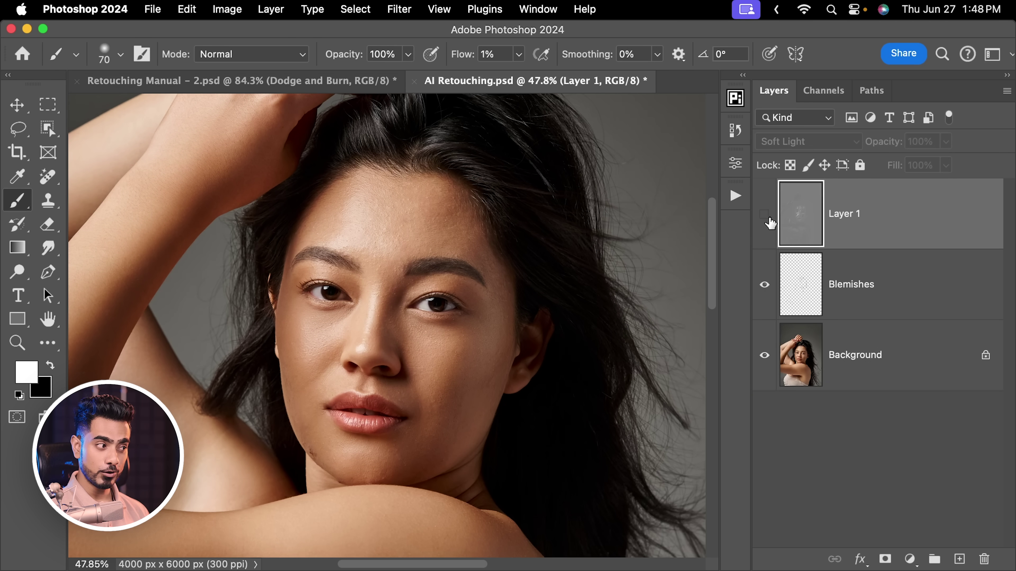
{"action": "left_click", "coordinate": [764, 214]}
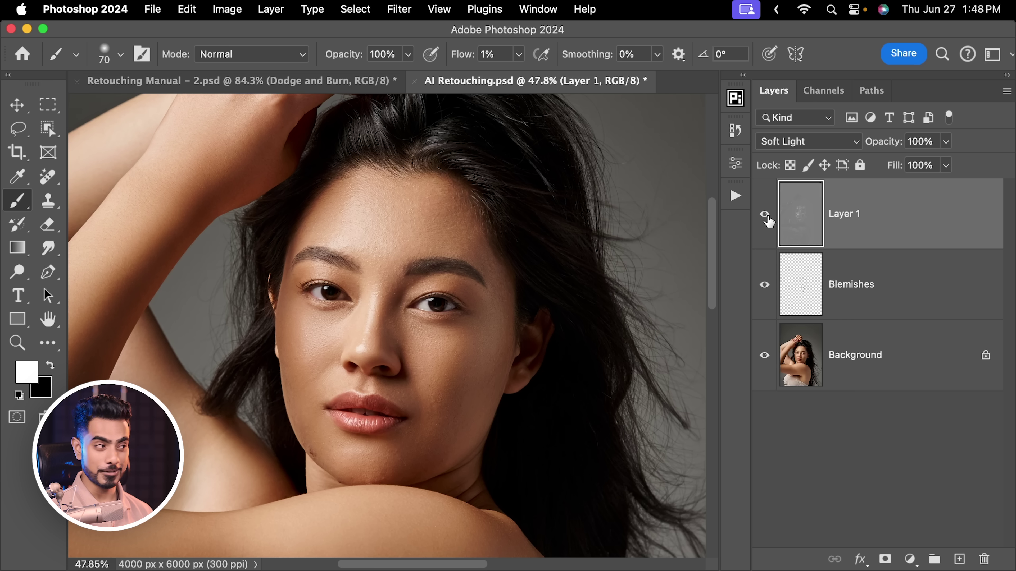
Arrange AI Retouching.psd and Retouching Manual – 2.psd side by side and compare each retouch with its original Background.
{"action": "left_click", "coordinate": [543, 10]}
{"action": "mouse_move", "coordinate": [591, 31]}
{"action": "left_click", "coordinate": [757, 78]}
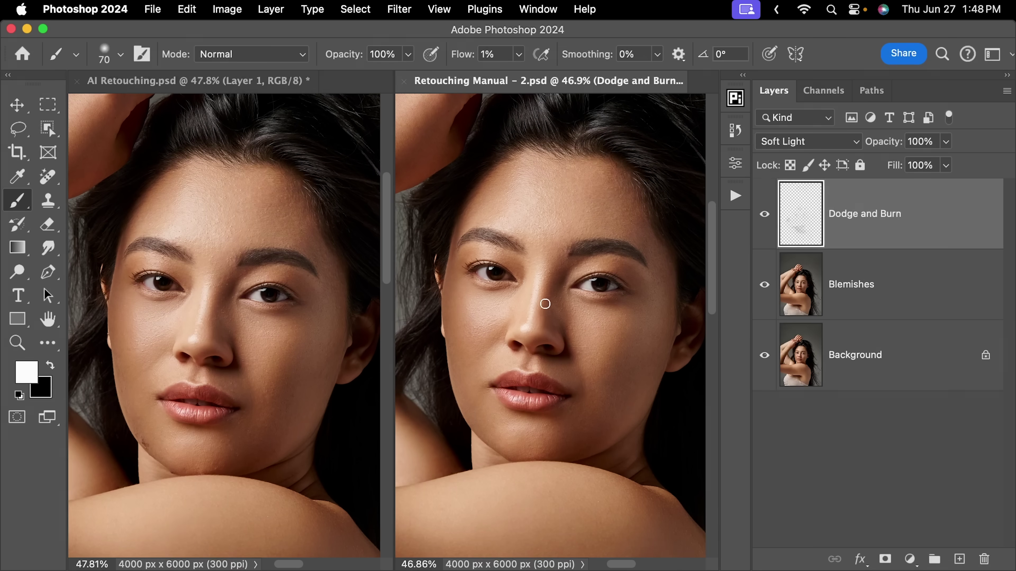
{"action": "left_click", "coordinate": [193, 80]}
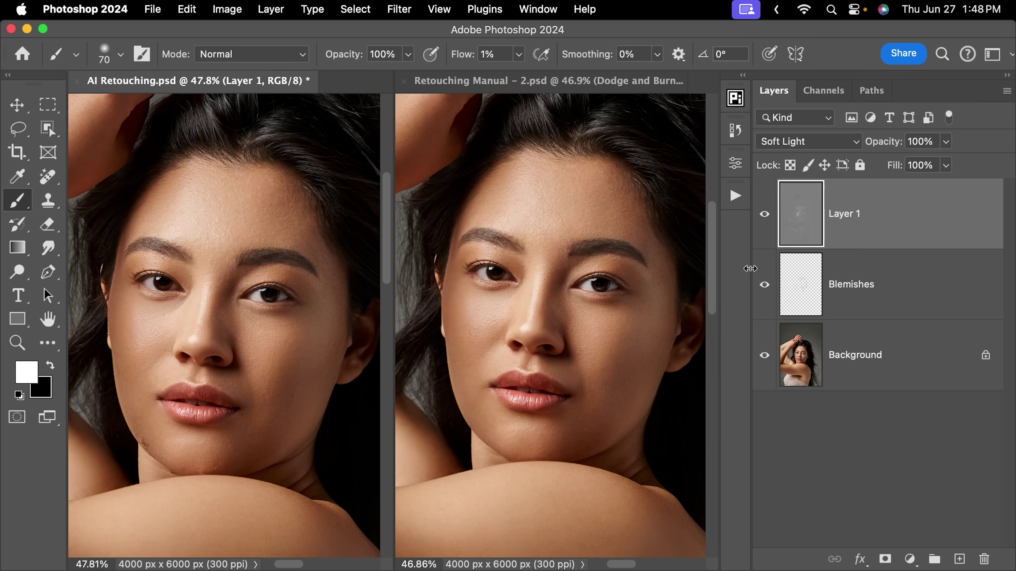
{"action": "left_click", "coordinate": [765, 356], "text": "alt"}
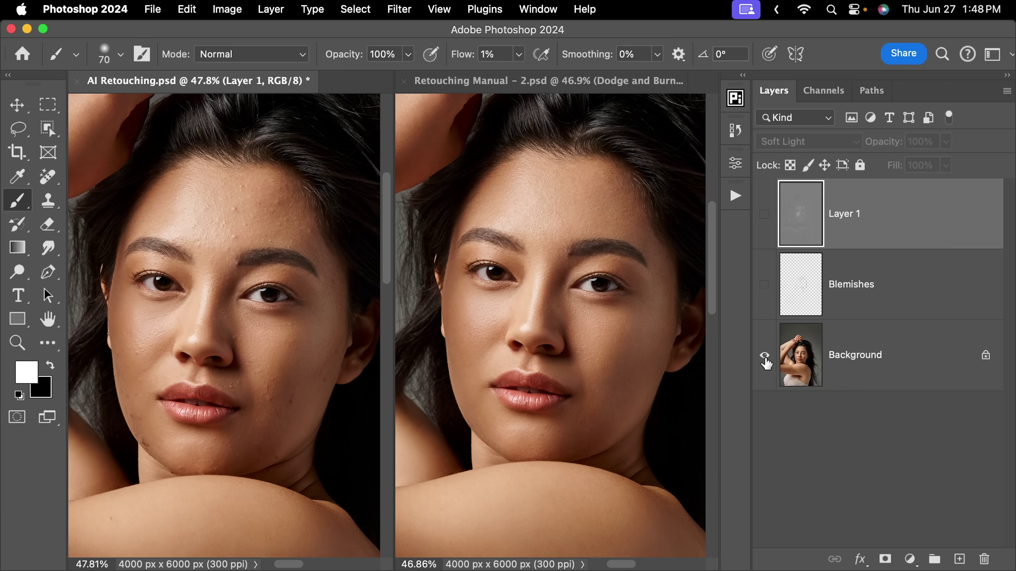
{"action": "left_click", "coordinate": [765, 356], "text": "alt"}
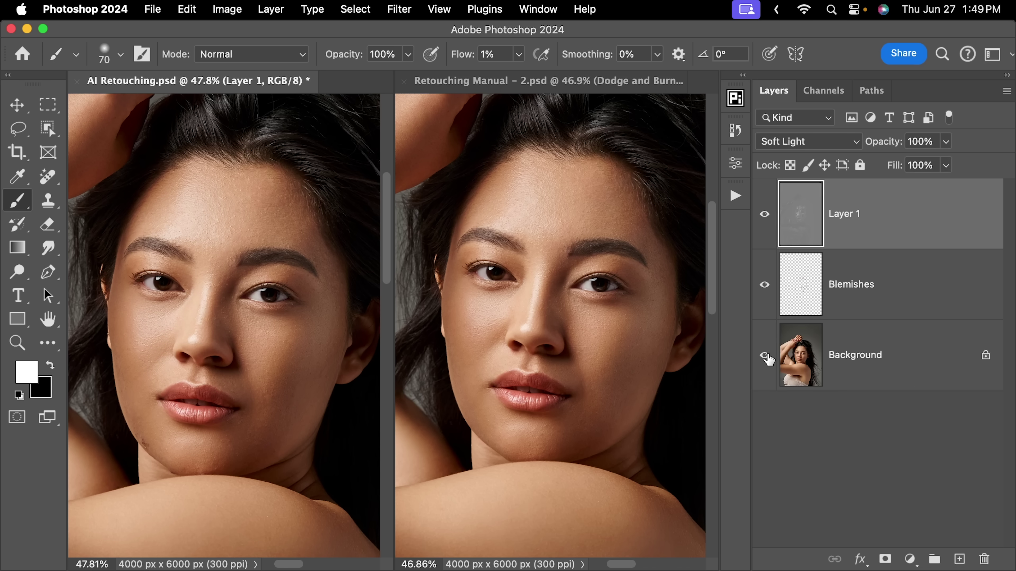
{"action": "left_click", "coordinate": [501, 81]}
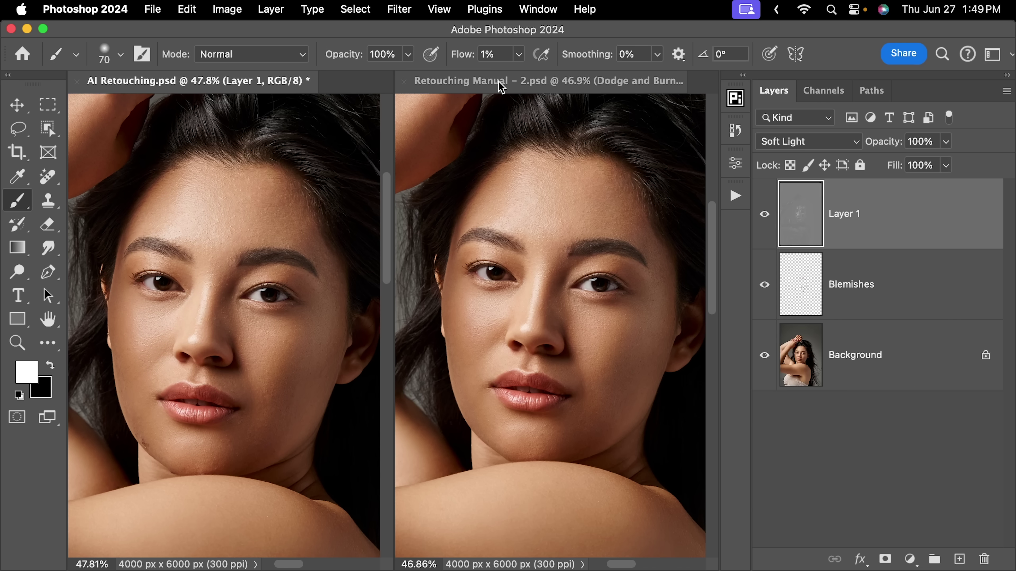
{"action": "left_click", "coordinate": [765, 356], "text": "alt"}
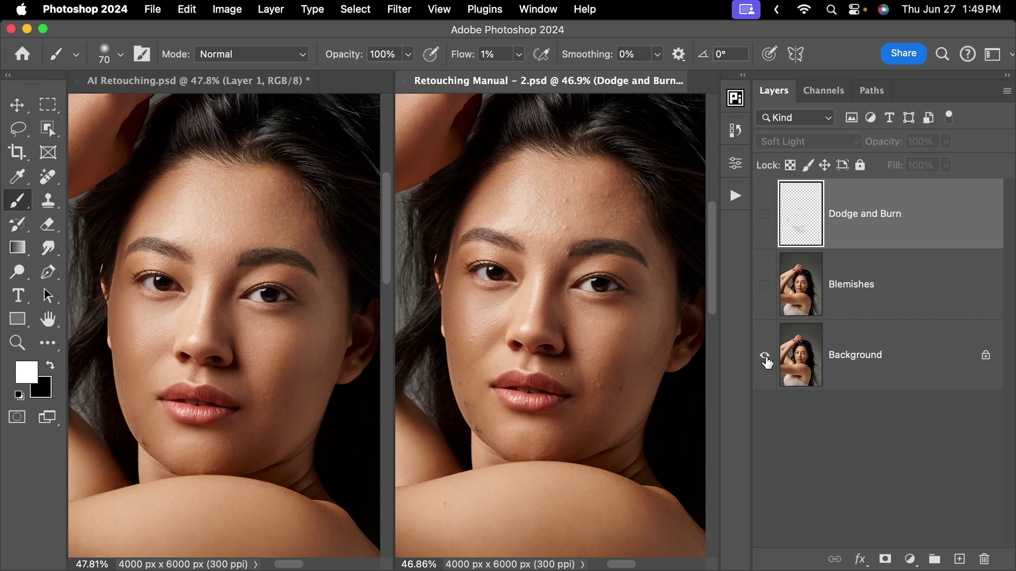
{"action": "left_click", "coordinate": [765, 356], "text": "alt"}
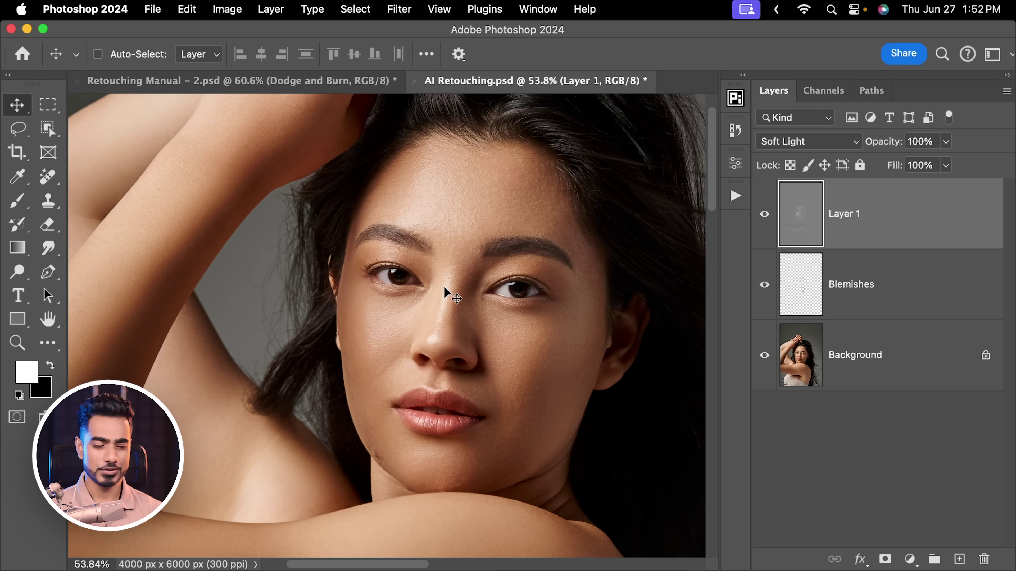
Add an empty layer above Layer 1, set its blend mode to Soft Light with the Brush active, and check its effect on the face.
{"action": "left_click_drag", "start_coordinate": [385, 312], "coordinate": [422, 292]}
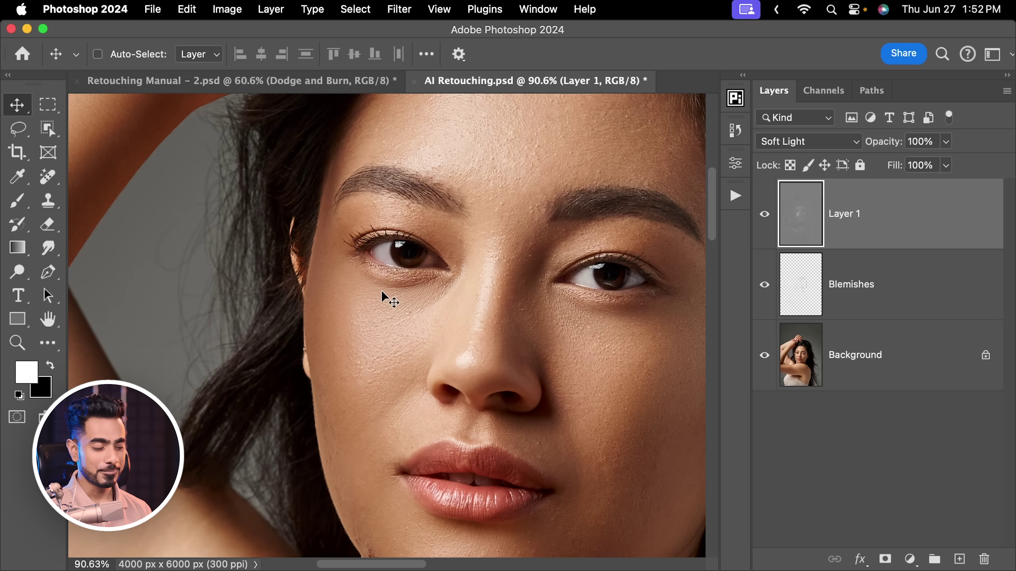
{"action": "left_click", "coordinate": [959, 560]}
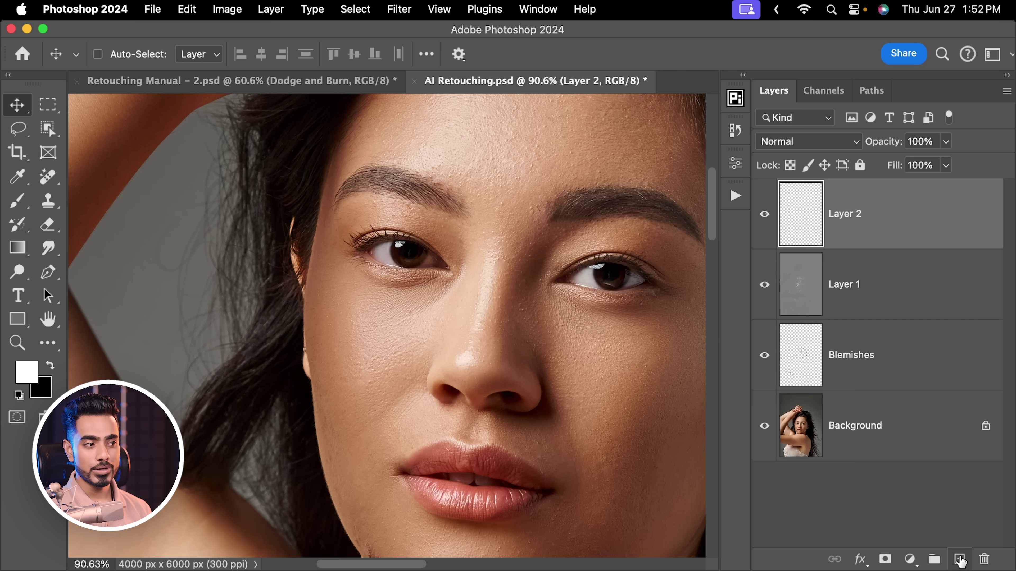
{"action": "left_click", "coordinate": [24, 204]}
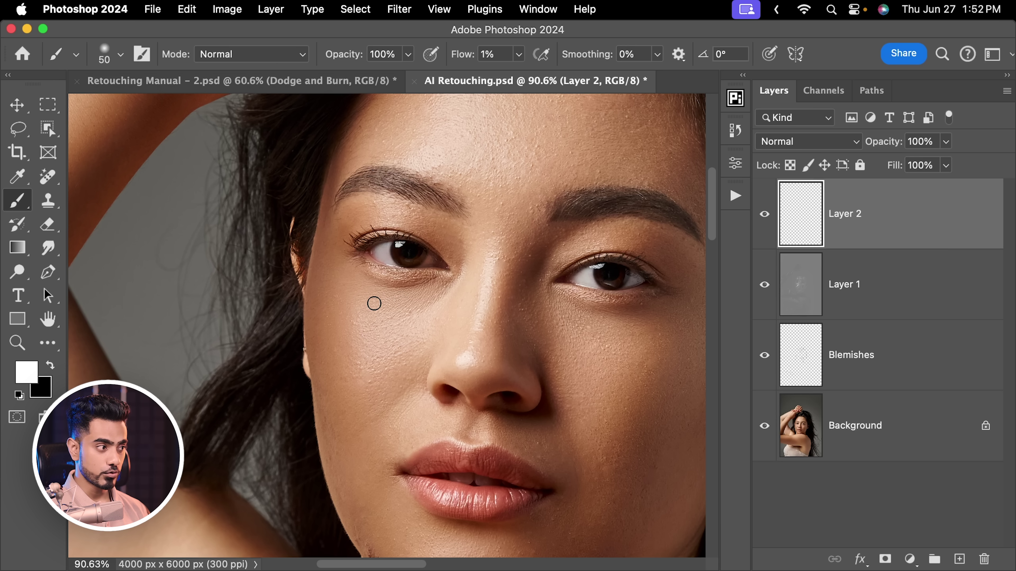
{"action": "left_click", "coordinate": [799, 142]}
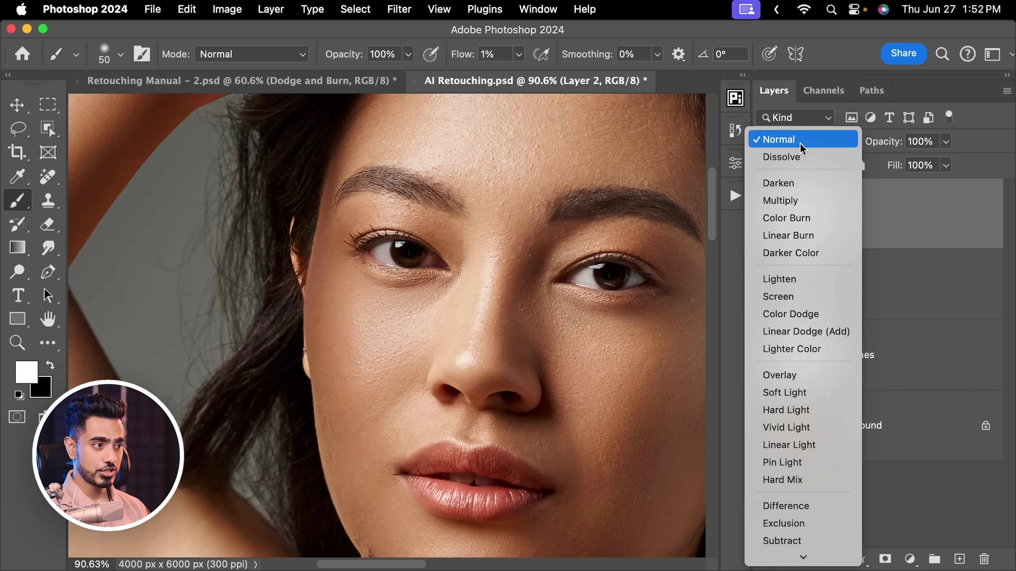
{"action": "left_click", "coordinate": [800, 394]}
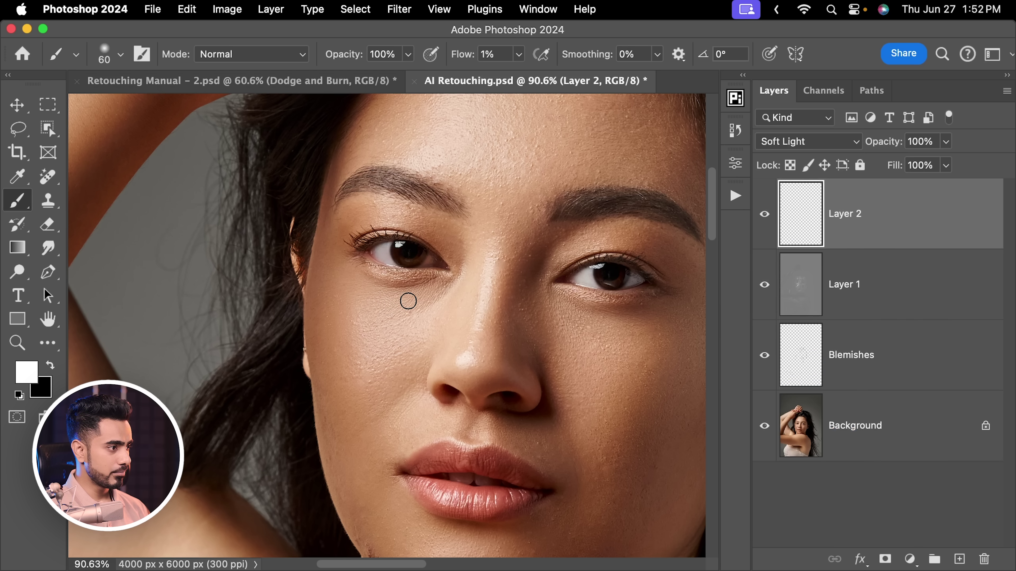
{"action": "scroll", "coordinate": [387, 300], "scroll_direction": "down", "scroll_amount": 2}
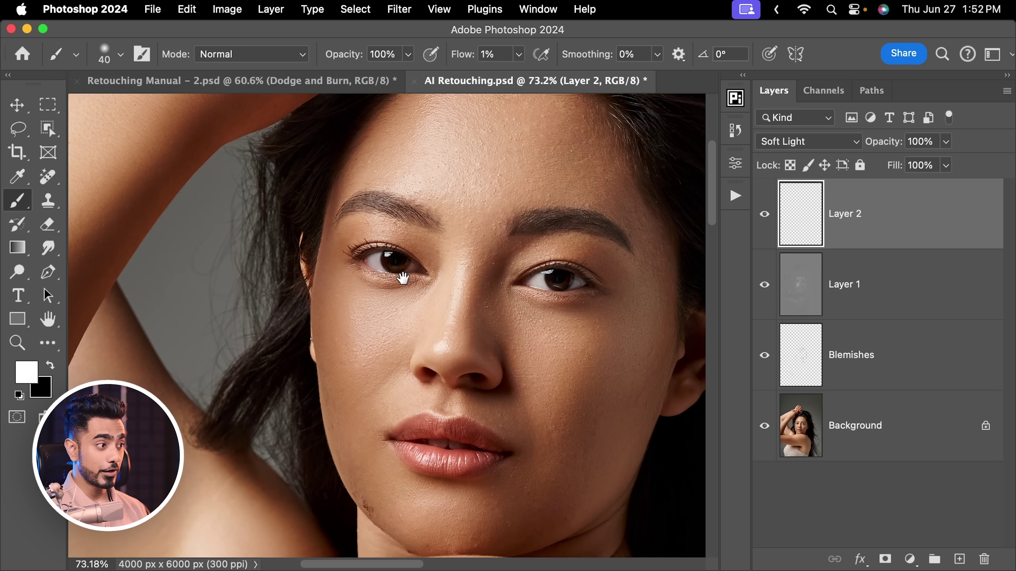
{"action": "left_click", "coordinate": [764, 220]}
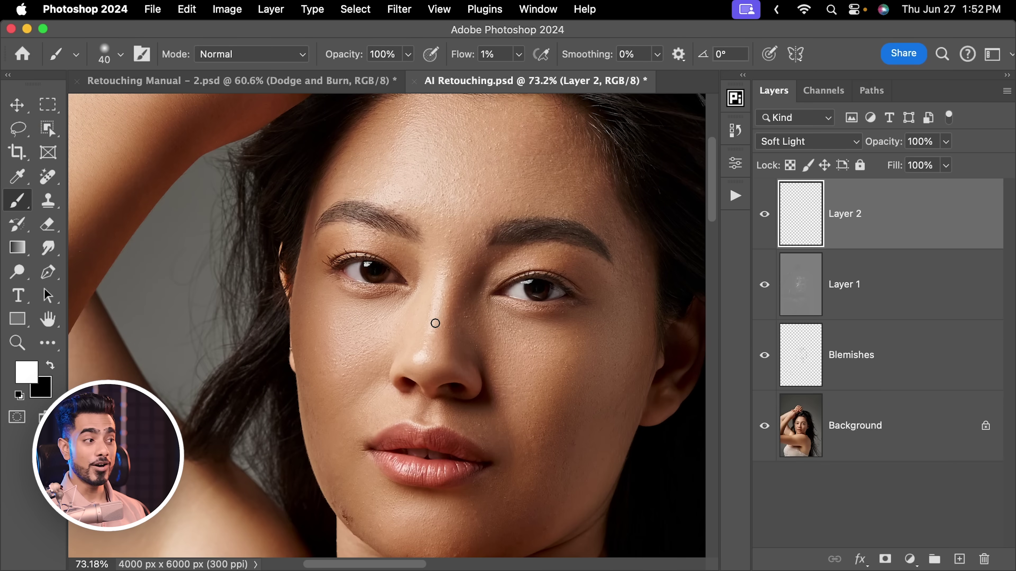
Paint a soft white stroke on the cheek on Layer 2 and toggle the layer's visibility to compare before and after.
{"action": "scroll", "coordinate": [435, 323], "scroll_direction": "up", "scroll_amount": 4}
{"action": "left_click_drag", "start_coordinate": [380, 356], "coordinate": [362, 367]}
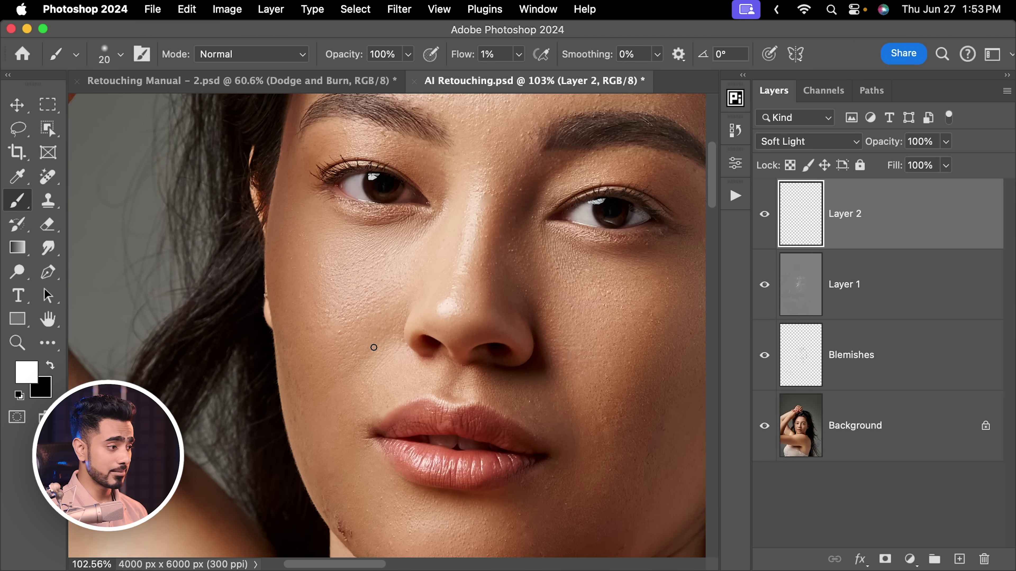
{"action": "scroll", "coordinate": [351, 350], "scroll_direction": "down", "scroll_amount": 2}
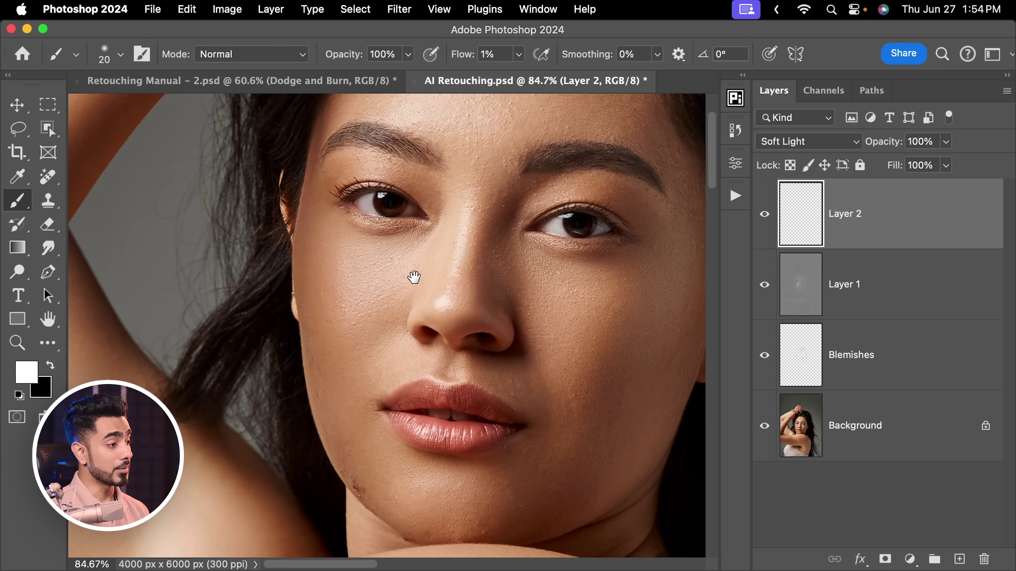
{"action": "scroll", "coordinate": [403, 299], "scroll_direction": "down", "scroll_amount": 2}
{"action": "left_click", "coordinate": [764, 220]}
{"action": "left_click", "coordinate": [764, 220]}
{"action": "left_click", "coordinate": [764, 220]}
{"action": "left_click", "coordinate": [764, 220]}
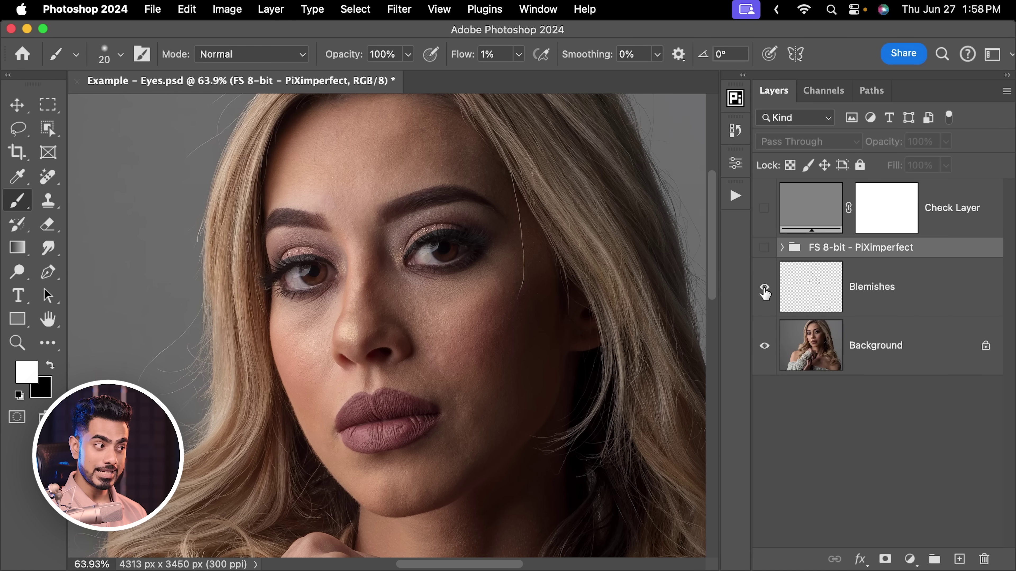
Show the FS 8-bit - PiXimperfect group in Example - Eyes.psd and compare the face with and without it.
{"action": "scroll", "coordinate": [404, 329], "scroll_direction": "up", "scroll_amount": 5}
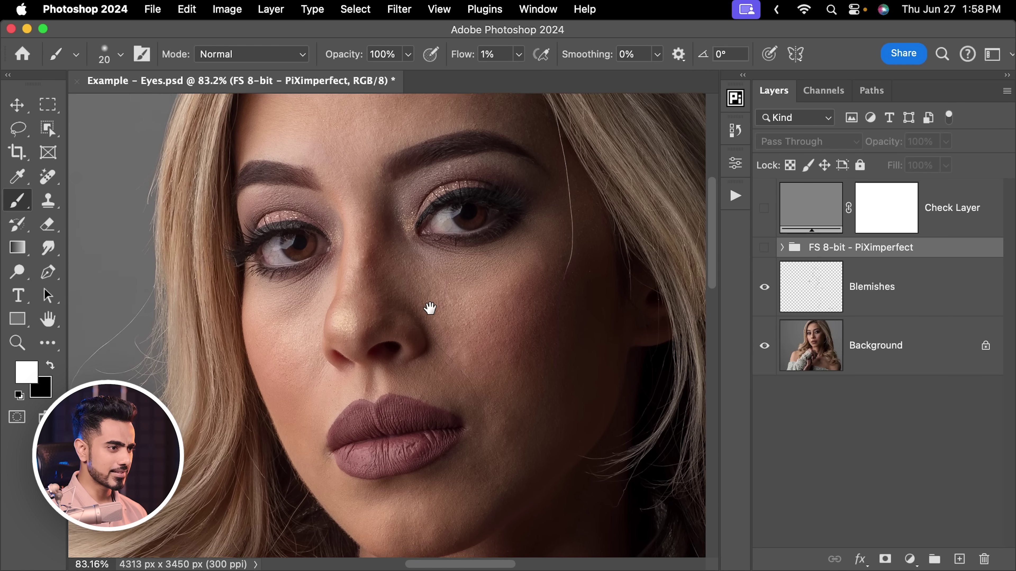
{"action": "left_click", "coordinate": [765, 249]}
{"action": "scroll", "coordinate": [542, 282], "scroll_direction": "down", "scroll_amount": 4}
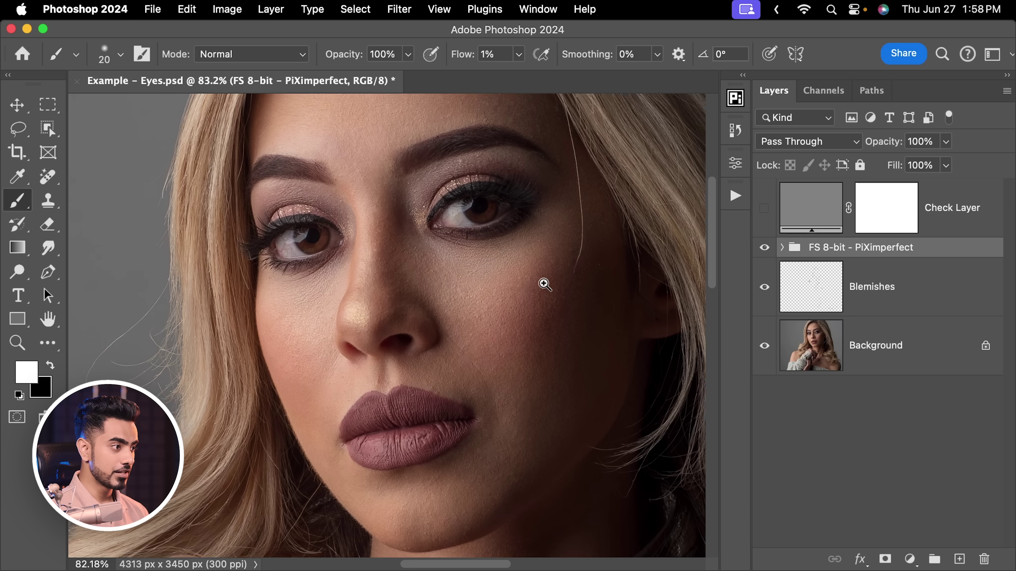
{"action": "left_click", "coordinate": [764, 249]}
{"action": "left_click", "coordinate": [764, 249]}
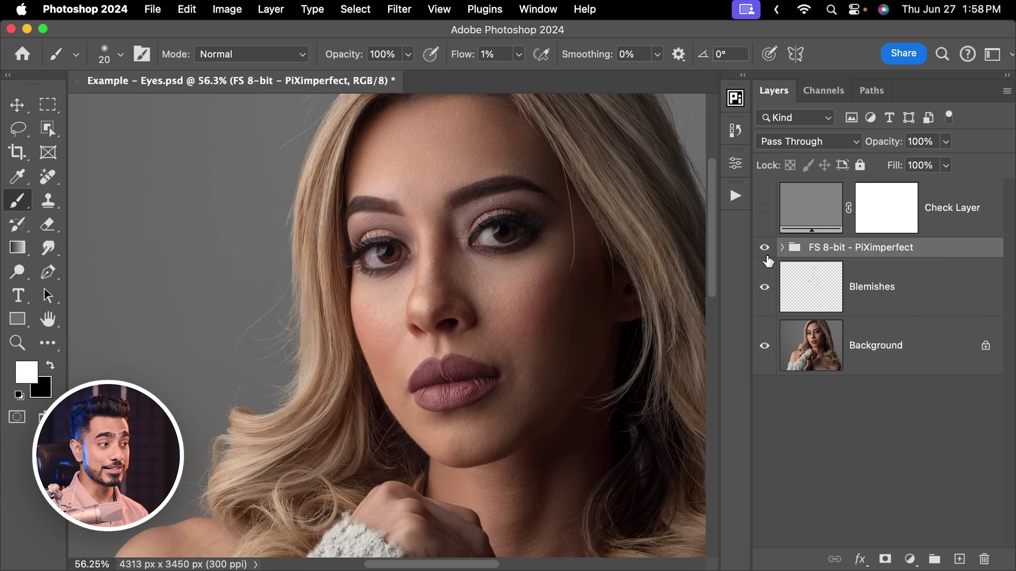
Add an empty layer above the FS 8-bit - PiXimperfect group and activate the Remove Tool at size 5.
{"action": "scroll", "coordinate": [497, 226], "scroll_direction": "up", "scroll_amount": 10}
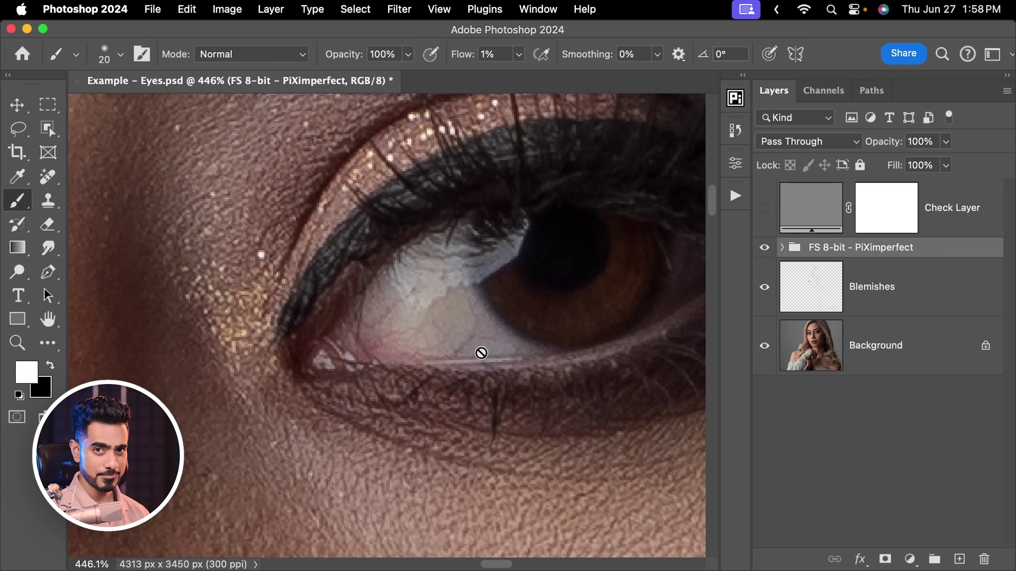
{"action": "scroll", "coordinate": [482, 353], "scroll_direction": "right", "scroll_amount": 4}
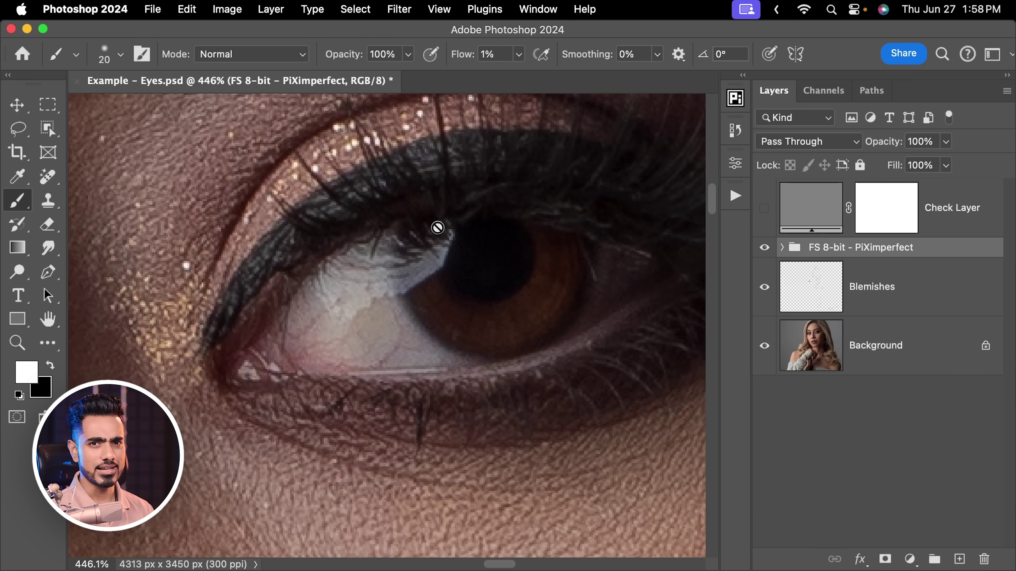
{"action": "left_click", "coordinate": [960, 559]}
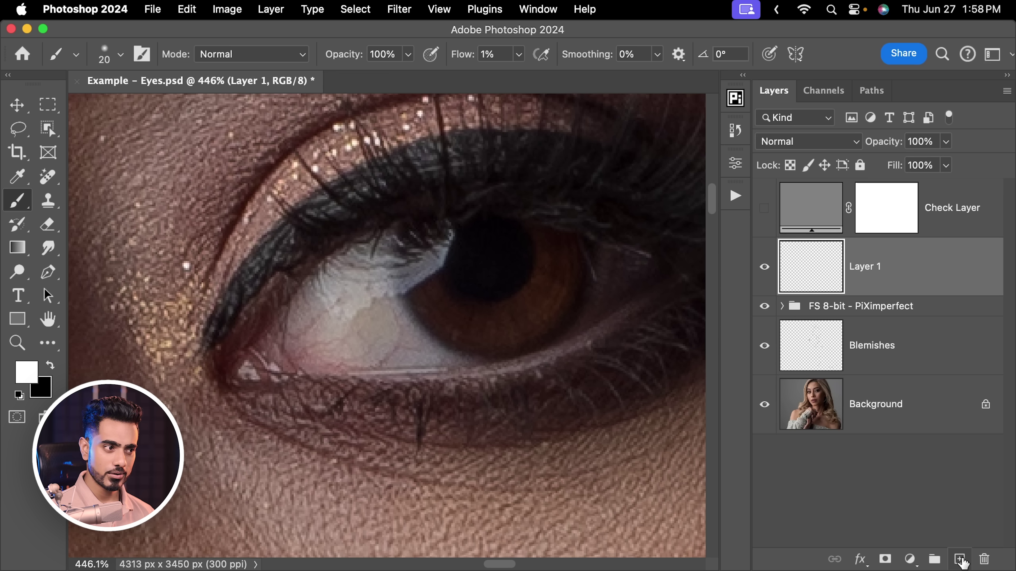
{"action": "left_click", "coordinate": [49, 177]}
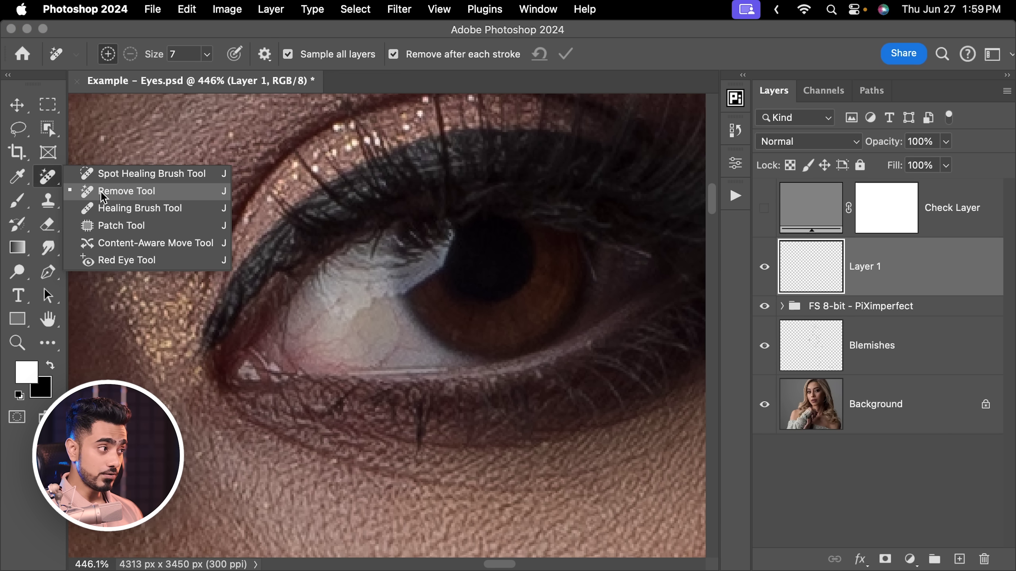
{"action": "left_click", "coordinate": [90, 190]}
{"action": "scroll", "coordinate": [393, 316], "scroll_direction": "up", "scroll_amount": 2}
{"action": "scroll", "coordinate": [393, 316], "scroll_direction": "up", "scroll_amount": 1}
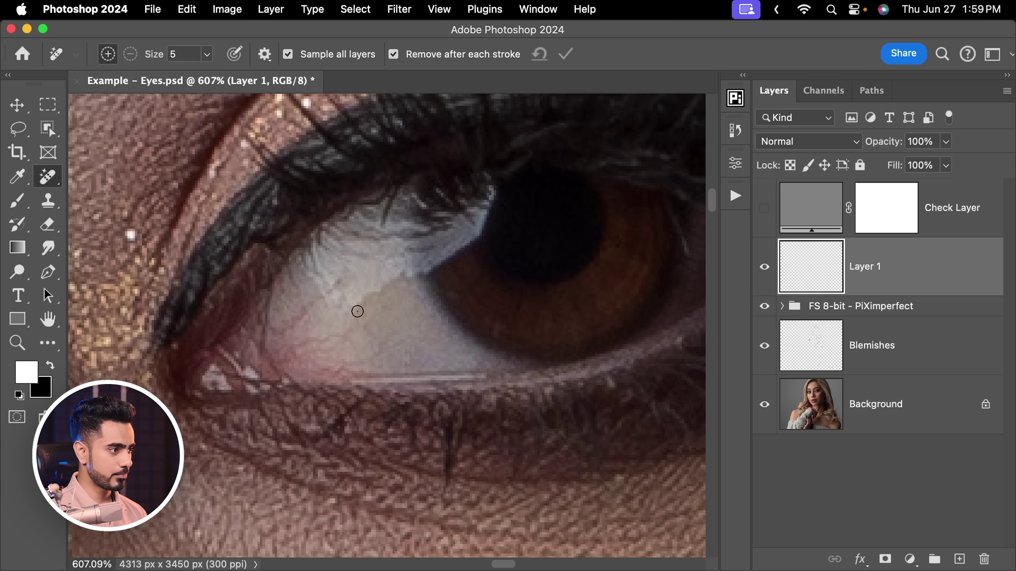
Paint out the veins and discoloured patches in the whites of the eyes on Layer 1 with the Remove Tool.
{"action": "left_click_drag", "start_coordinate": [358, 270], "coordinate": [301, 311]}
{"action": "scroll", "coordinate": [483, 366], "scroll_direction": "up", "scroll_amount": 1}
{"action": "left_click_drag", "start_coordinate": [404, 312], "coordinate": [415, 365]}
{"action": "scroll", "coordinate": [415, 365], "scroll_direction": "up", "scroll_amount": 1}
{"action": "left_click_drag", "start_coordinate": [360, 284], "coordinate": [352, 341]}
{"action": "left_click_drag", "start_coordinate": [292, 271], "coordinate": [335, 307]}
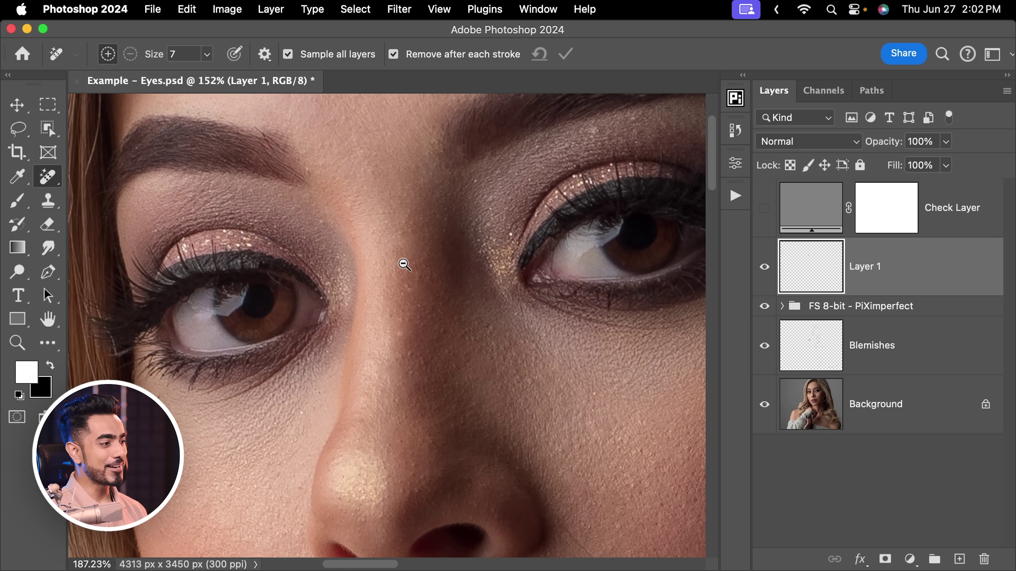
Toggle Layer 1's visibility to compare the eyes with and without the vein removal.
{"action": "scroll", "coordinate": [403, 263], "scroll_direction": "up", "scroll_amount": 3}
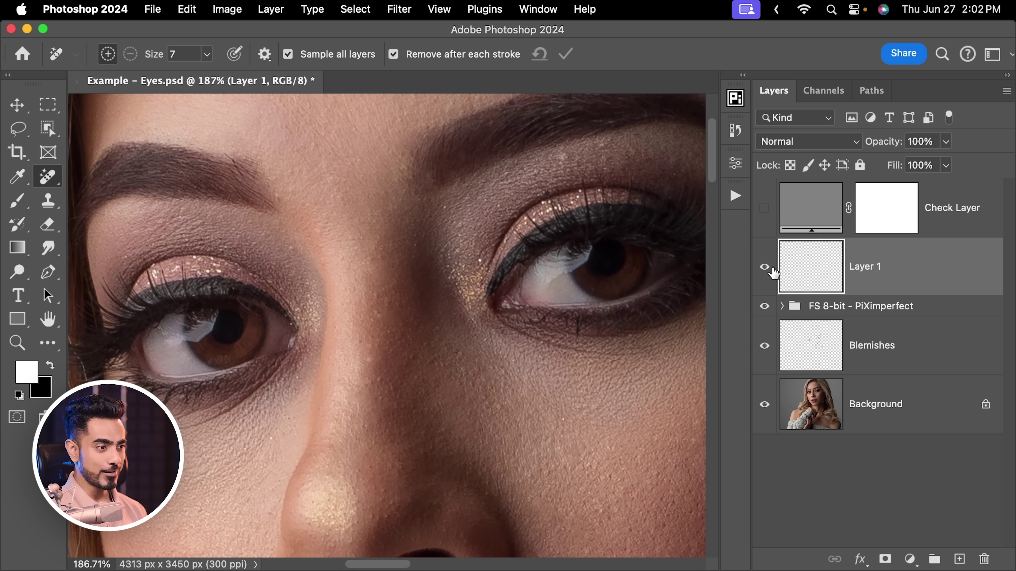
{"action": "left_click", "coordinate": [765, 267]}
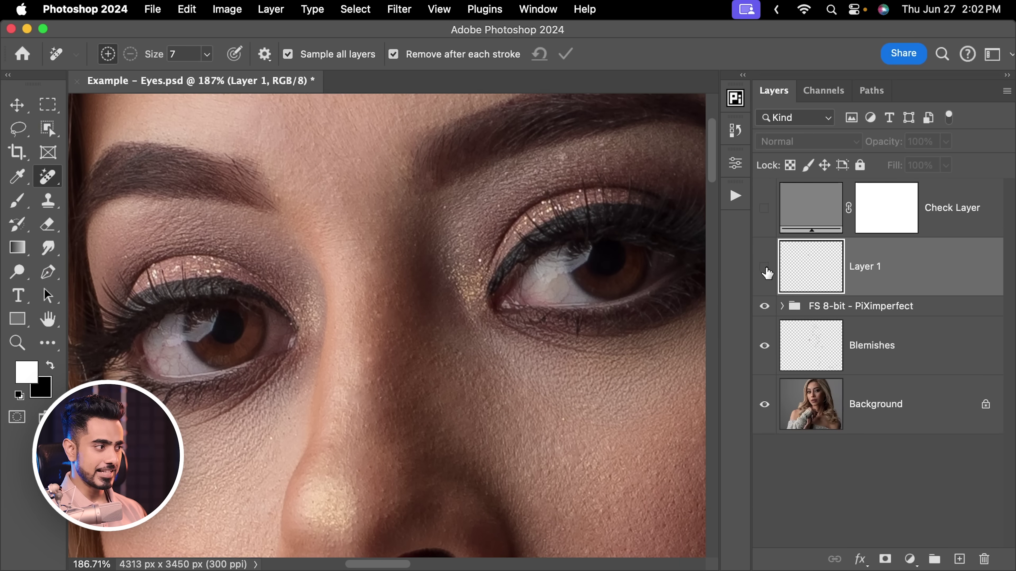
{"action": "left_click", "coordinate": [764, 268]}
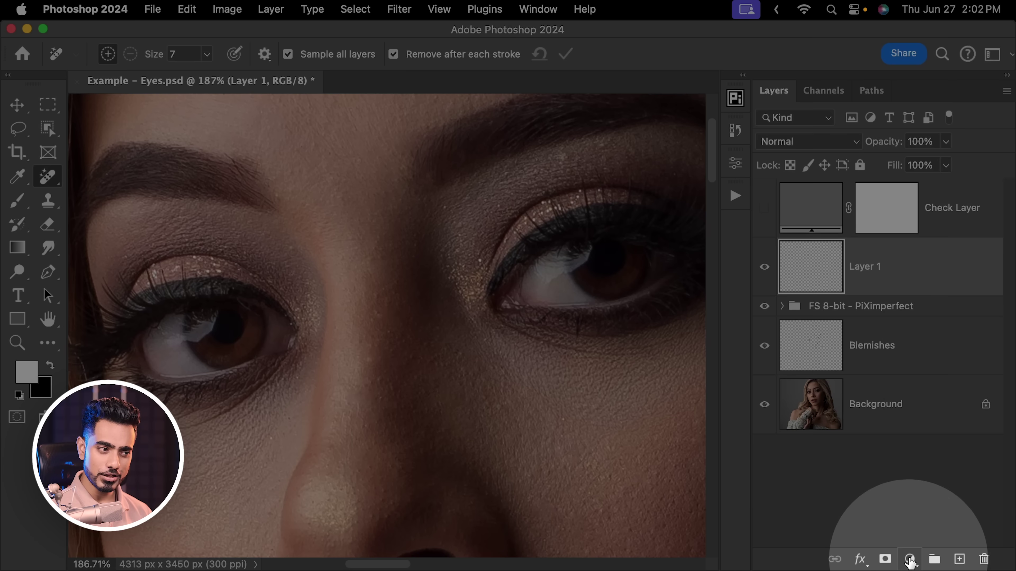
Add a Hue/Saturation adjustment layer above Layer 1 and target the Reds by sampling the white of the eye.
{"action": "left_click", "coordinate": [908, 559]}
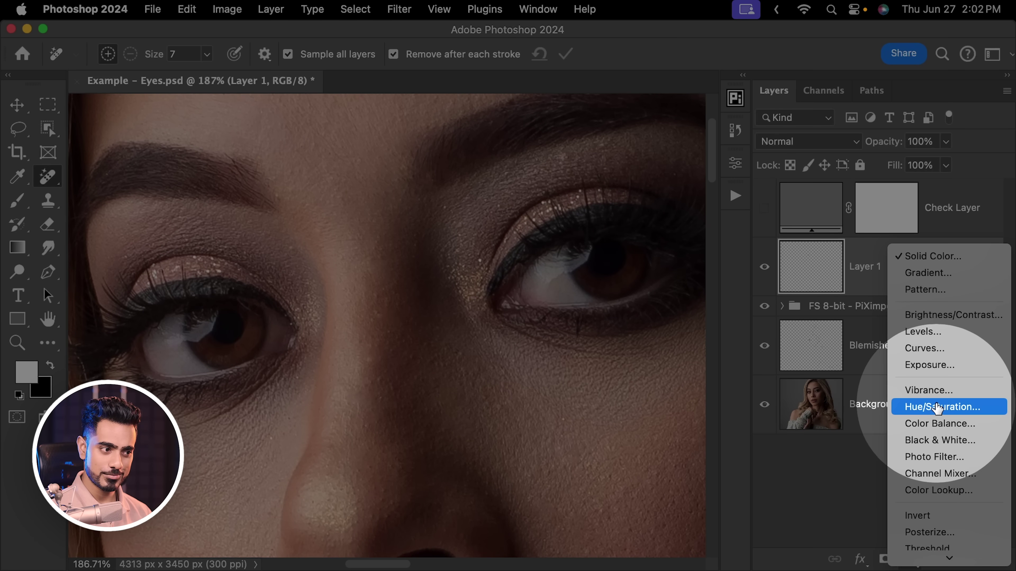
{"action": "left_click", "coordinate": [936, 412]}
{"action": "left_click", "coordinate": [500, 234]}
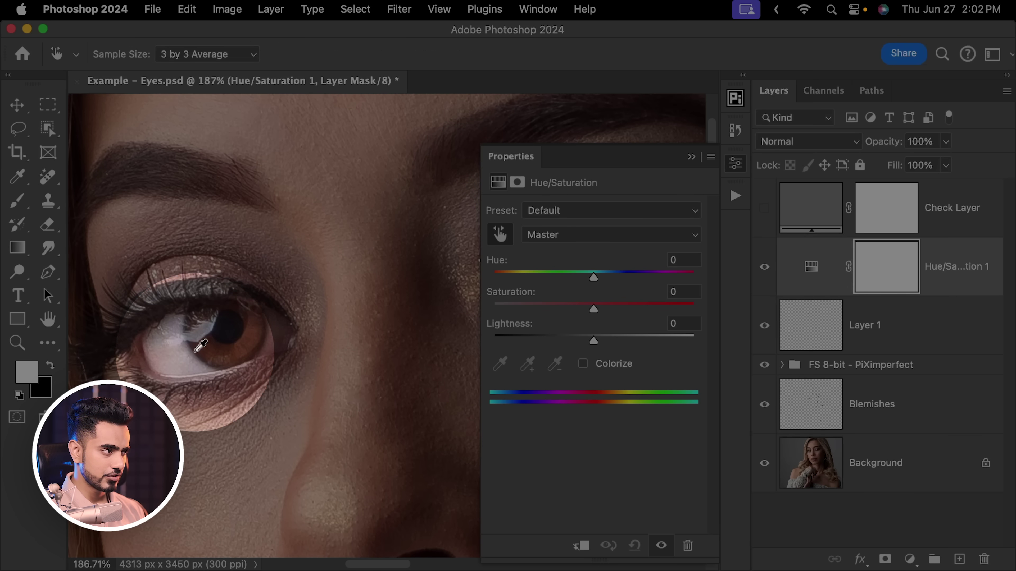
{"action": "left_click", "coordinate": [173, 355]}
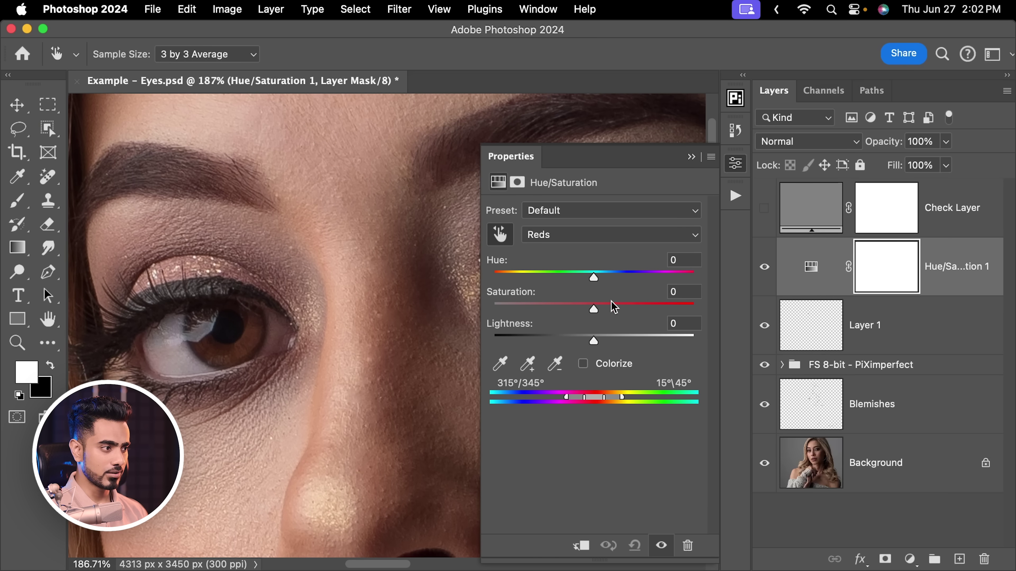
Exaggerate the Reds with Hue +180 and Saturation +100, and widen their colour range to 272°/301° and 21°\52°.
{"action": "left_click_drag", "start_coordinate": [594, 277], "coordinate": [722, 278]}
{"action": "left_click_drag", "start_coordinate": [594, 310], "coordinate": [747, 322]}
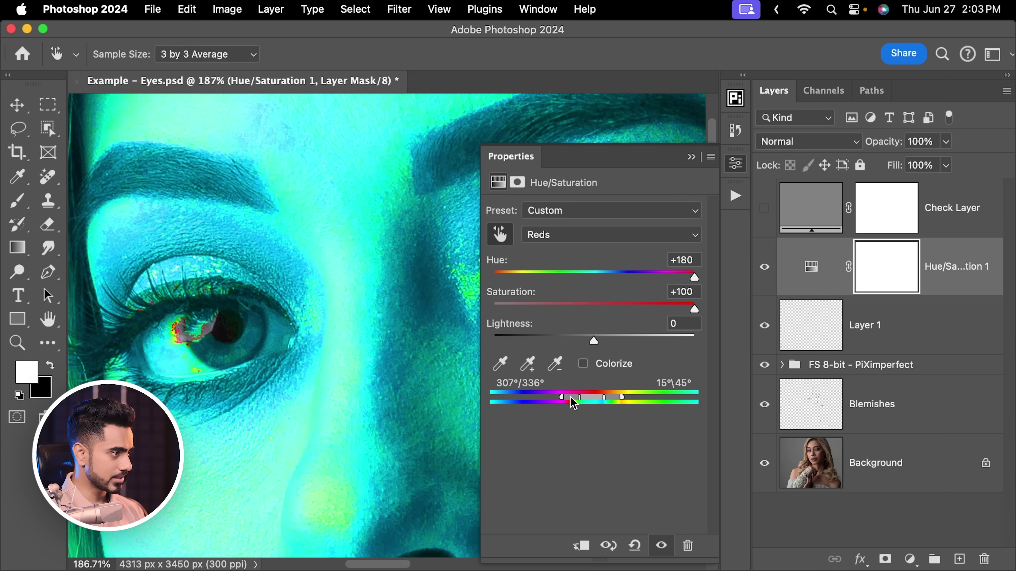
{"action": "mouse_move", "coordinate": [606, 404]}
{"action": "left_mouse_down"}
{"action": "mouse_move", "coordinate": [629, 398]}
{"action": "mouse_move", "coordinate": [621, 399]}
{"action": "left_mouse_up"}
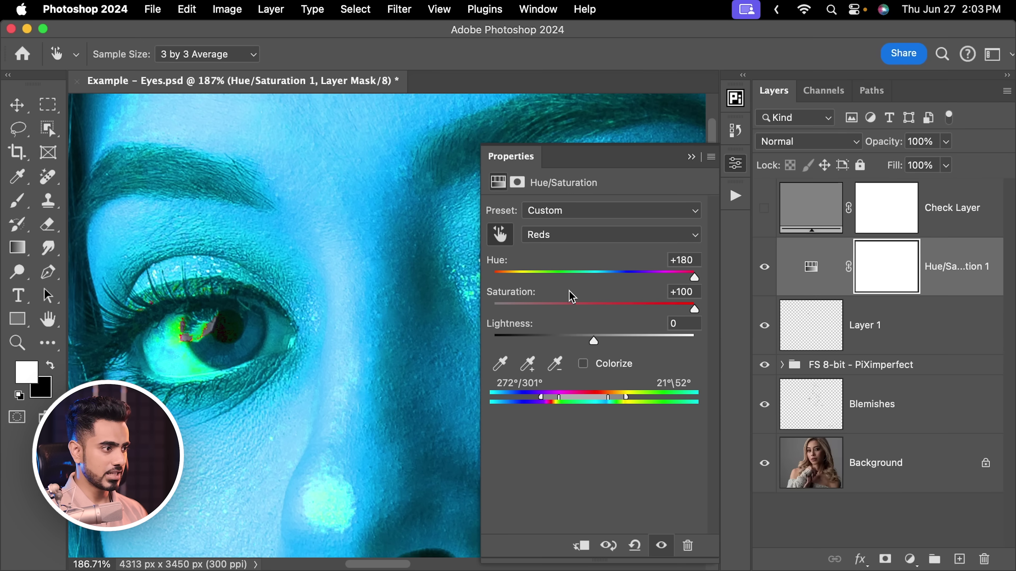
Set the Reds to Hue -2, Saturation -12 and Lightness +52 to neutralise and brighten the eye white.
{"action": "left_click", "coordinate": [595, 309]}
{"action": "left_click", "coordinate": [593, 277]}
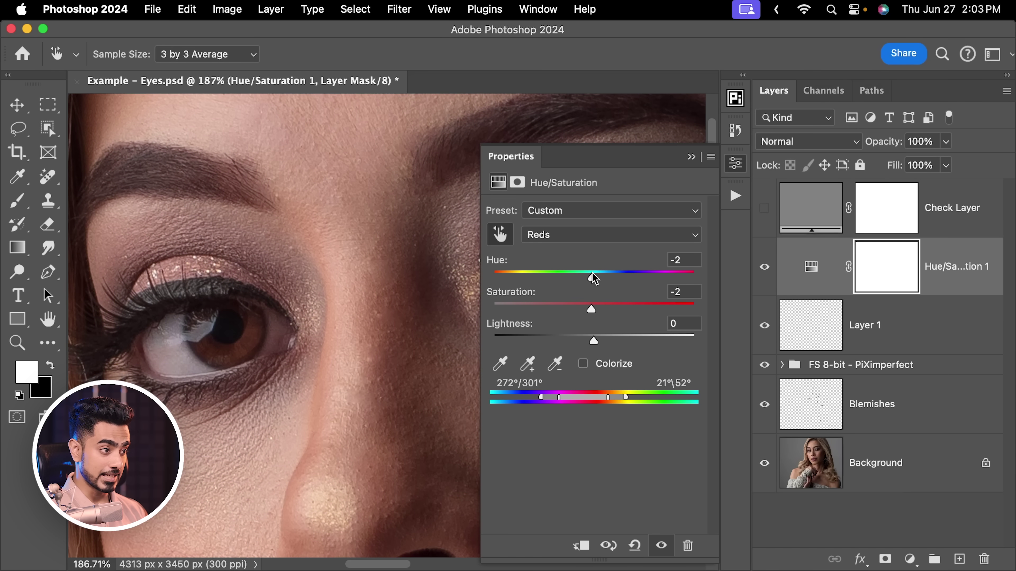
{"action": "scroll", "coordinate": [191, 328], "scroll_direction": "up", "scroll_amount": 10}
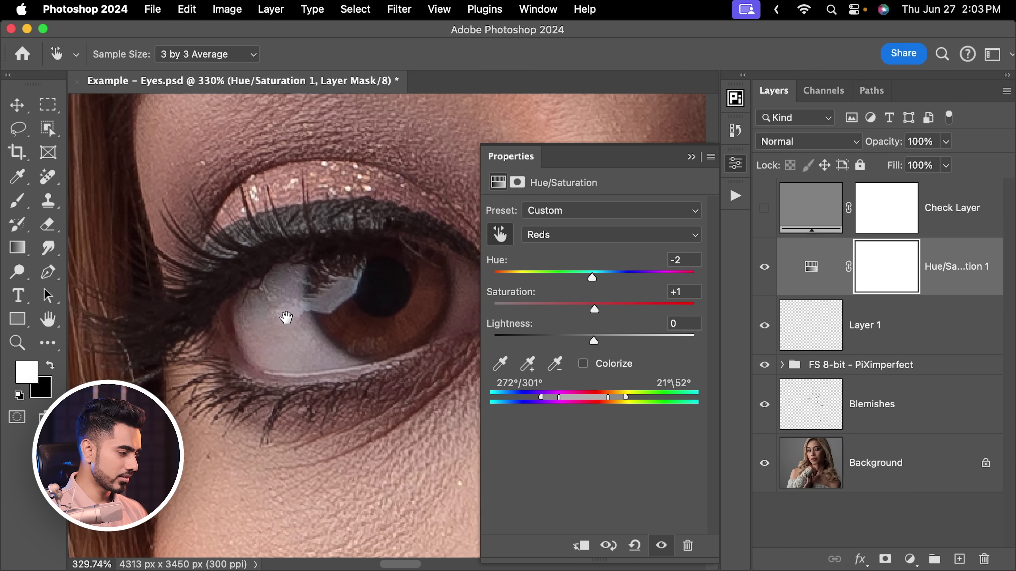
{"action": "left_click_drag", "start_coordinate": [594, 341], "coordinate": [638, 342]}
{"action": "left_click_drag", "start_coordinate": [595, 309], "coordinate": [581, 310]}
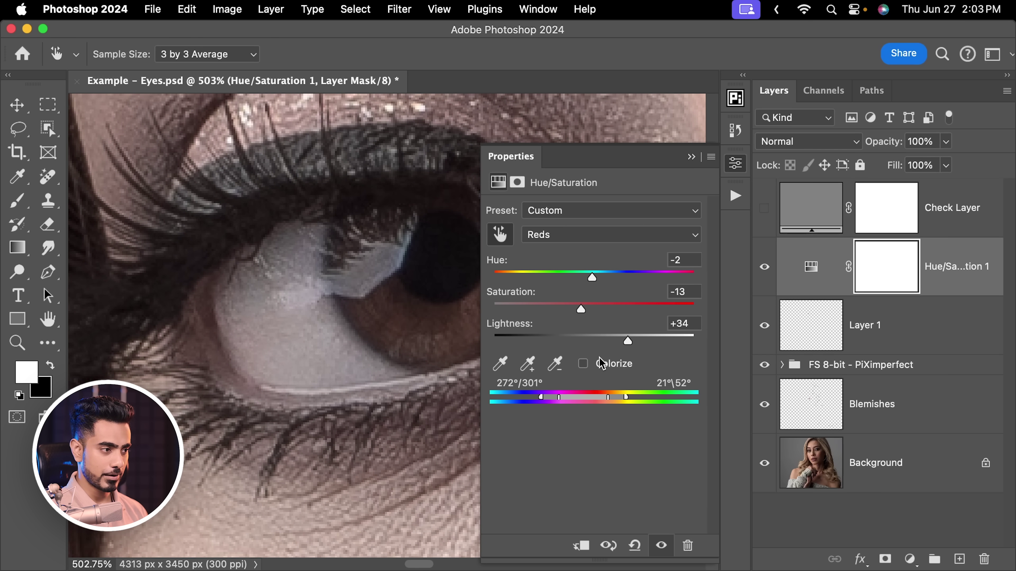
{"action": "left_click_drag", "start_coordinate": [628, 341], "coordinate": [647, 340]}
{"action": "left_click", "coordinate": [696, 292]}
{"action": "type", "text": "-12"}
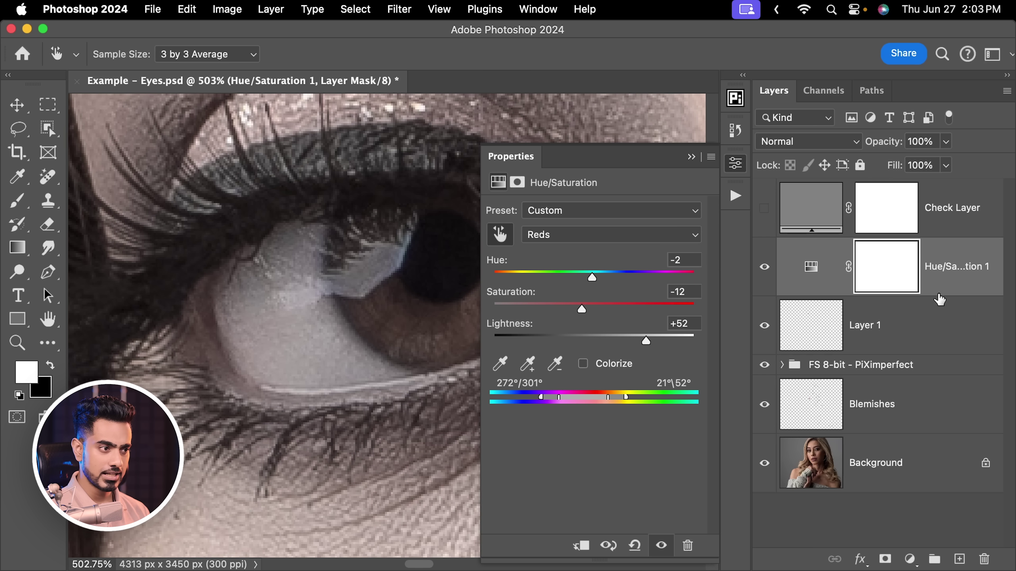
Invert the Hue/Saturation layer mask to black and collapse the adjustment's properties.
{"action": "left_click", "coordinate": [883, 268]}
{"action": "key", "text": "super+i"}
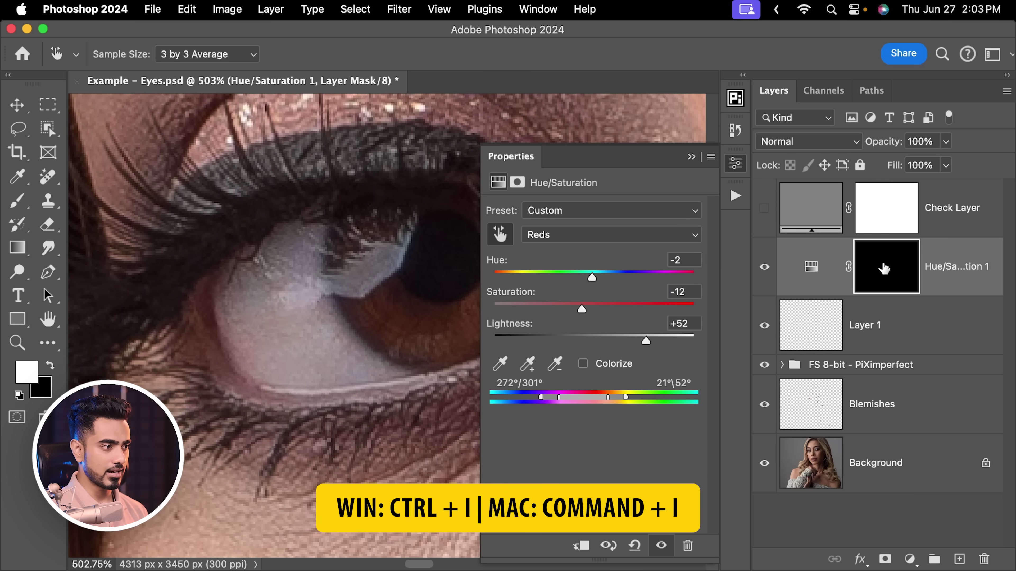
{"action": "left_click", "coordinate": [692, 157]}
With the Brush at 100% flow, paint the mask white over the first eye's white areas and switch to black for edge cleanup.
{"action": "key", "text": "b"}
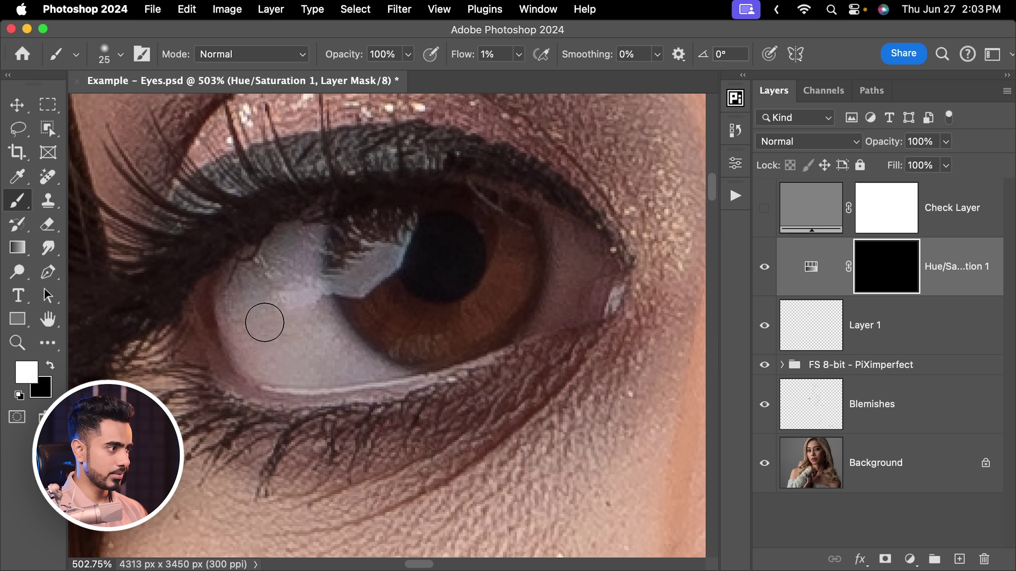
{"action": "left_click_drag", "start_coordinate": [468, 56], "coordinate": [612, 64]}
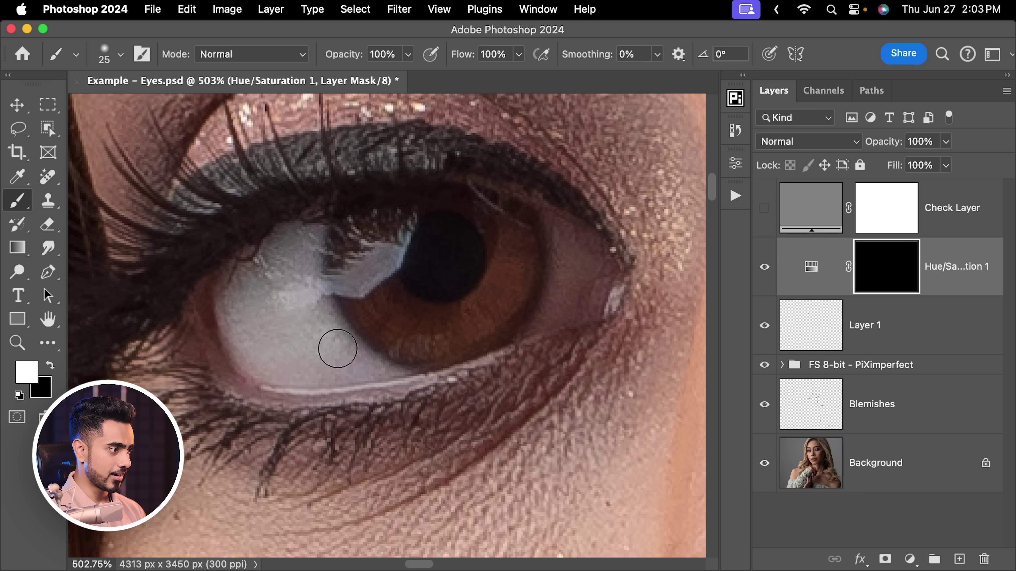
{"action": "mouse_move", "coordinate": [560, 253]}
{"action": "left_mouse_down"}
{"action": "mouse_move", "coordinate": [561, 292]}
{"action": "mouse_move", "coordinate": [558, 229]}
{"action": "left_mouse_up"}
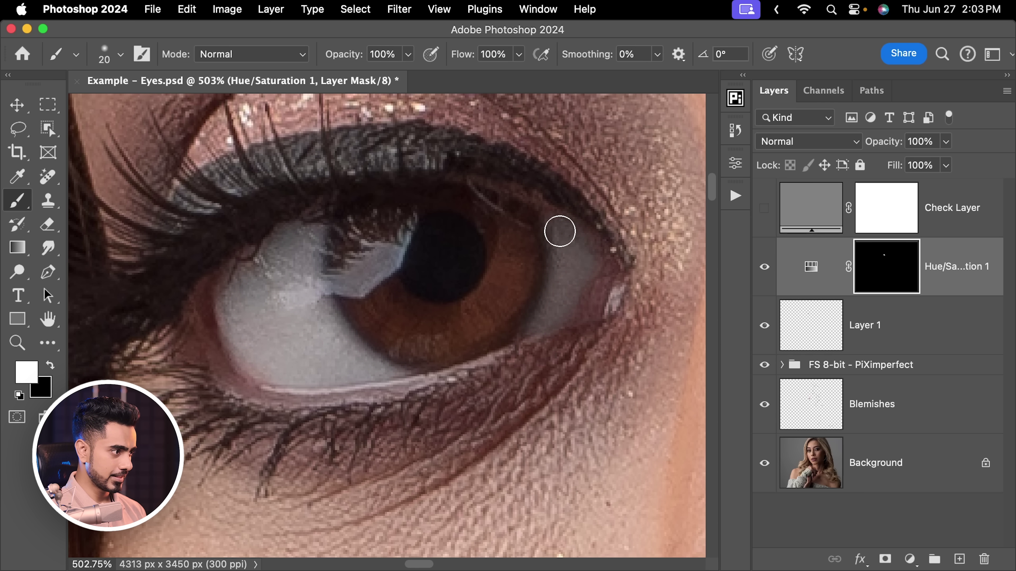
{"action": "key", "text": "x"}
{"action": "key", "text": "bracketright"}
{"action": "key", "text": "bracketright"}
{"action": "key", "text": "bracketright"}
{"action": "key", "text": "bracketright"}
{"action": "key", "text": "bracketright"}
{"action": "key", "text": "bracketleft"}
{"action": "key", "text": "bracketleft"}
{"action": "key", "text": "bracketleft"}
{"action": "key", "text": "bracketleft"}
{"action": "key", "text": "bracketleft"}
{"action": "key", "text": "bracketleft"}
{"action": "key", "text": "bracketleft"}
Paint the mask white over the second eye's white areas, switching to black at brush size 30 to clean the edges.
{"action": "scroll", "coordinate": [439, 256], "scroll_direction": "down", "scroll_amount": 3}
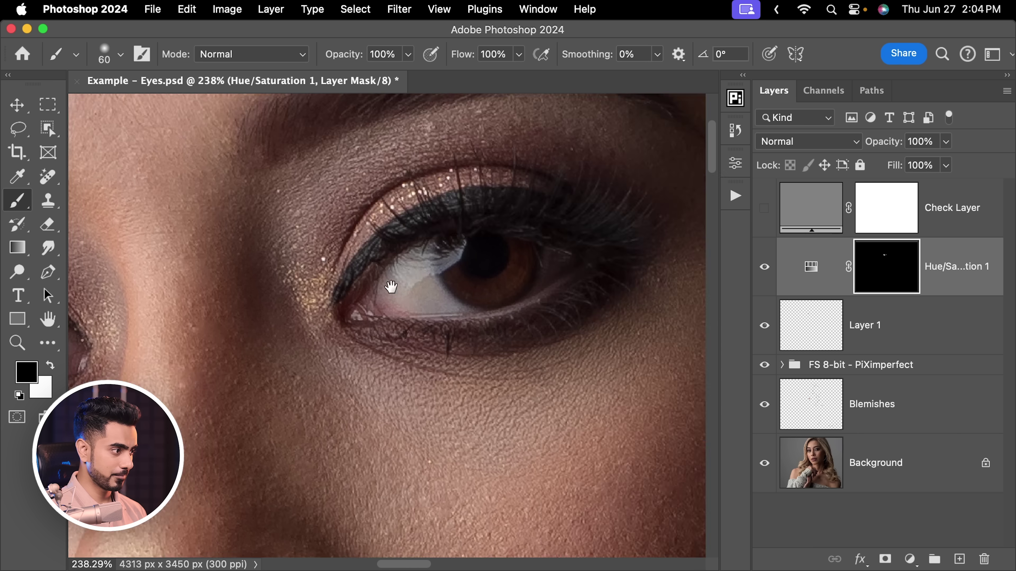
{"action": "scroll", "coordinate": [390, 286], "scroll_direction": "up", "scroll_amount": 3}
{"action": "key", "text": "x"}
{"action": "key", "text": "x"}
{"action": "key", "text": "bracketleft"}
{"action": "key", "text": "x"}
{"action": "scroll", "coordinate": [400, 320], "scroll_direction": "right", "scroll_amount": 5}
{"action": "key", "text": "x"}
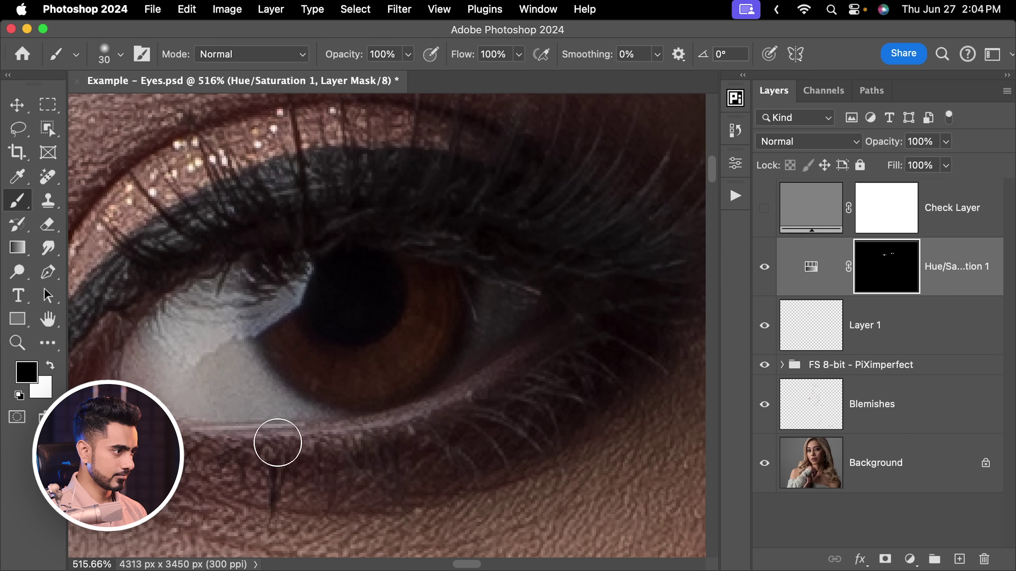
Toggle the Hue/Saturation layer's visibility to compare both eyes before and after.
{"action": "scroll", "coordinate": [347, 300], "scroll_direction": "down", "scroll_amount": 5}
{"action": "scroll", "coordinate": [353, 340], "scroll_direction": "left", "scroll_amount": 5}
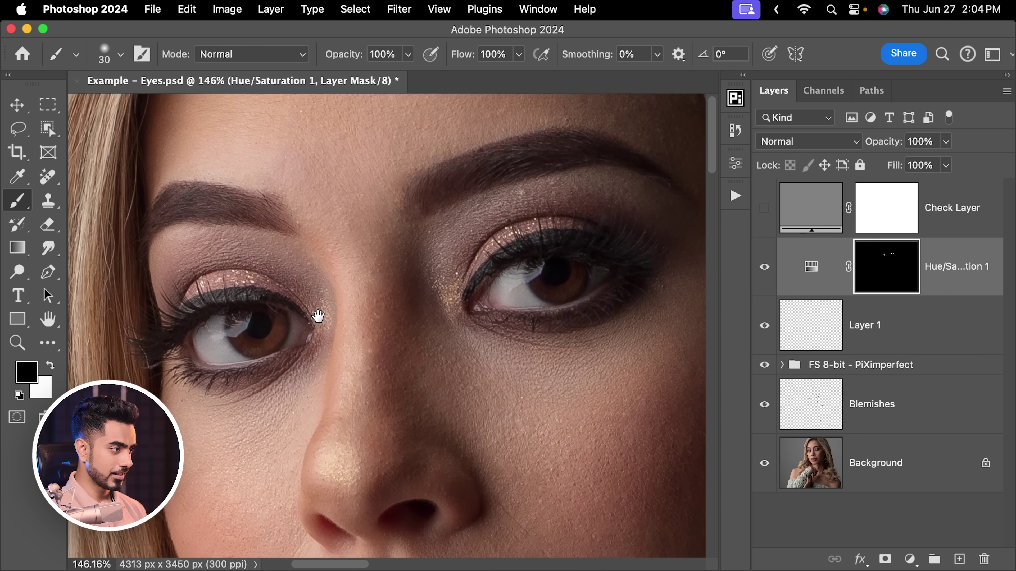
{"action": "left_click", "coordinate": [764, 271]}
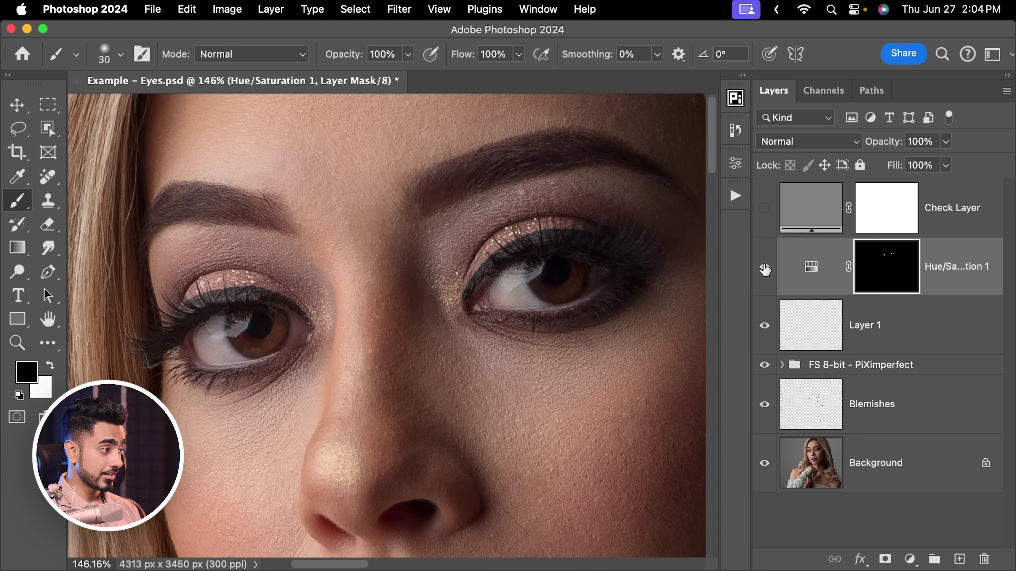
Set the Lightness of the Hue/Saturation adjustment's Reds range to +34, then collapse its properties and reselect the layer mask.
{"action": "double_click", "coordinate": [787, 285]}
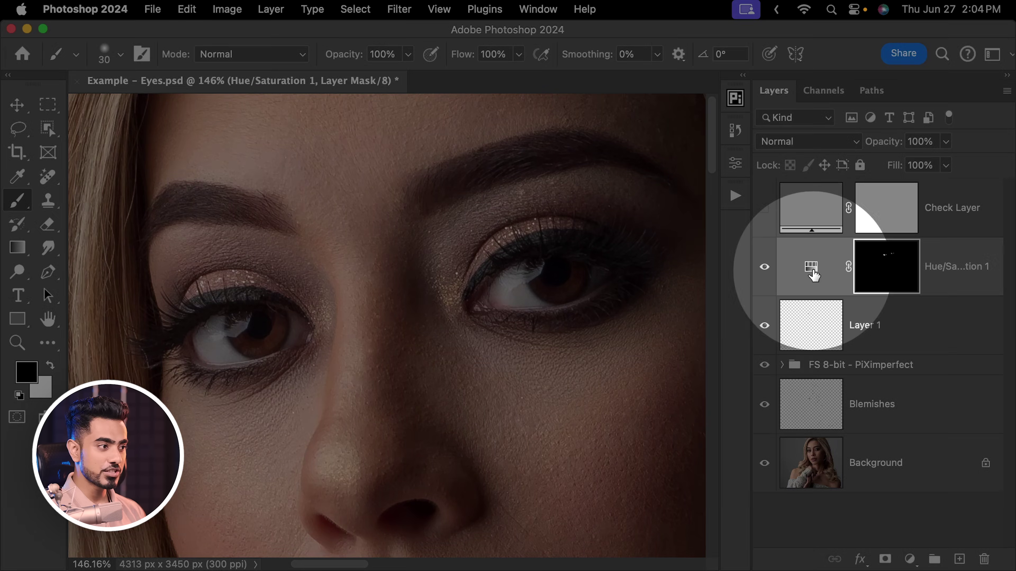
{"action": "left_click", "coordinate": [586, 236]}
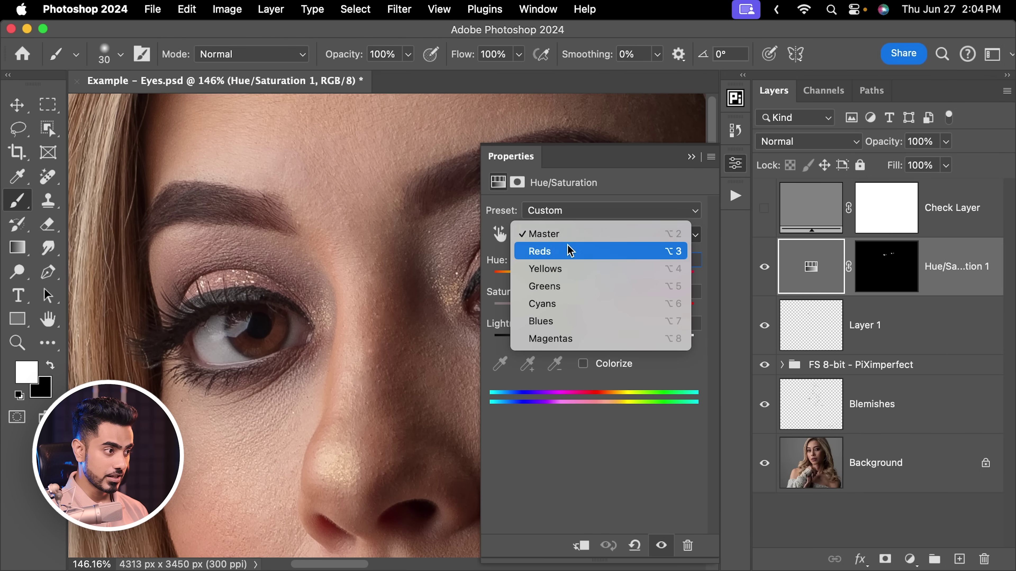
{"action": "left_click", "coordinate": [578, 252]}
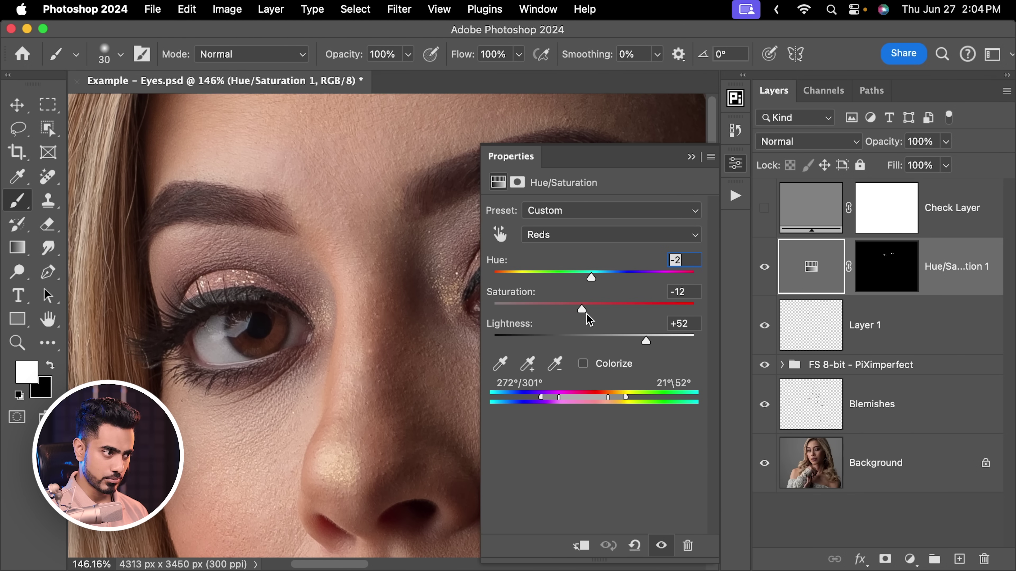
{"action": "left_click_drag", "start_coordinate": [646, 342], "coordinate": [618, 341]}
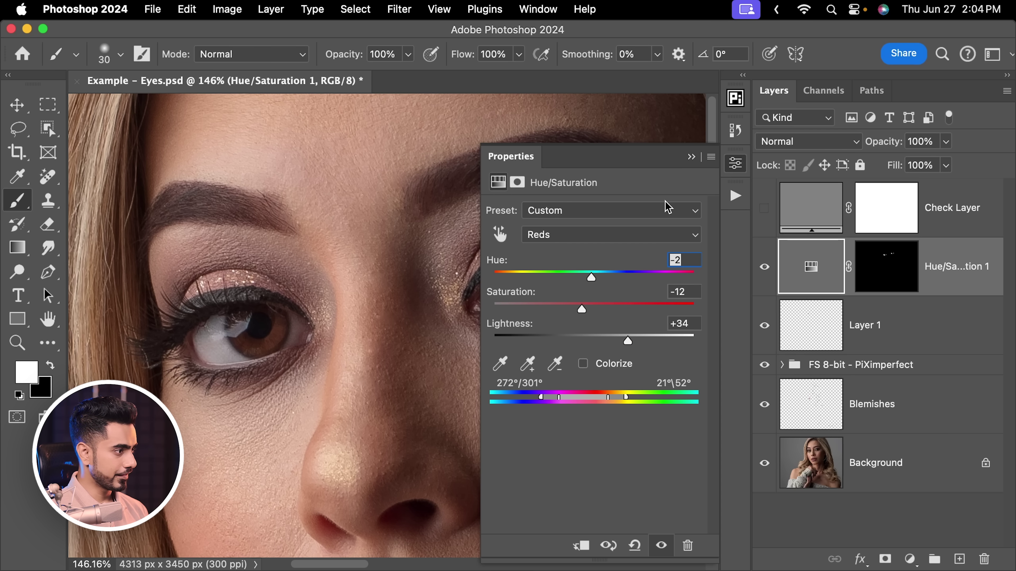
{"action": "left_click", "coordinate": [691, 157]}
{"action": "scroll", "coordinate": [537, 317], "scroll_direction": "right", "scroll_amount": 3}
{"action": "key", "text": "super+backslash"}
{"action": "key", "text": "x"}
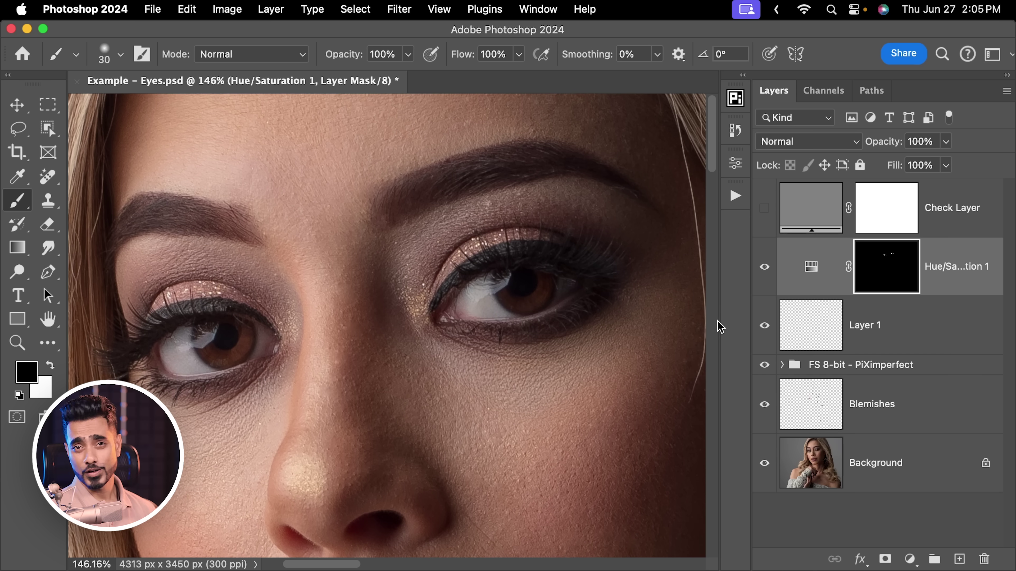
Add a Curves adjustment above Hue/Saturation, raise its RGB midtones to brighten the image, and invert its mask to black.
{"action": "scroll", "coordinate": [698, 320], "scroll_direction": "right", "scroll_amount": 2}
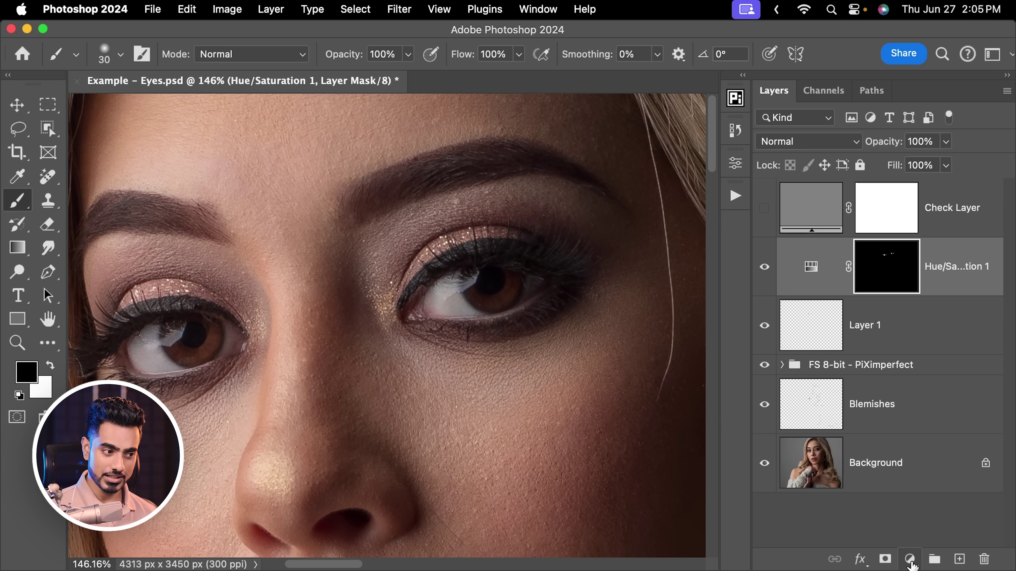
{"action": "left_click", "coordinate": [912, 559]}
{"action": "left_click", "coordinate": [935, 333]}
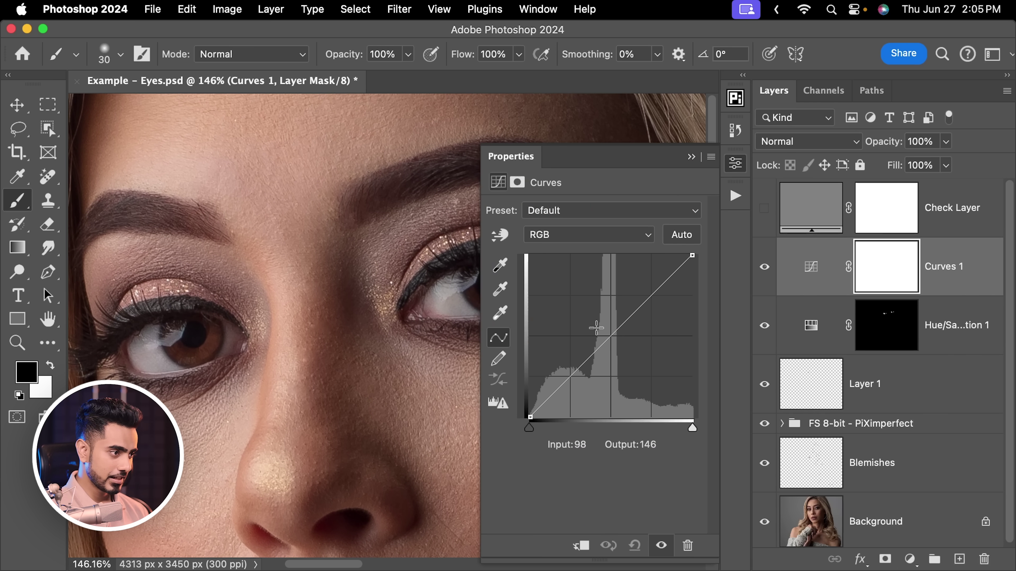
{"action": "left_click_drag", "start_coordinate": [614, 332], "coordinate": [588, 298]}
{"action": "left_click", "coordinate": [702, 159]}
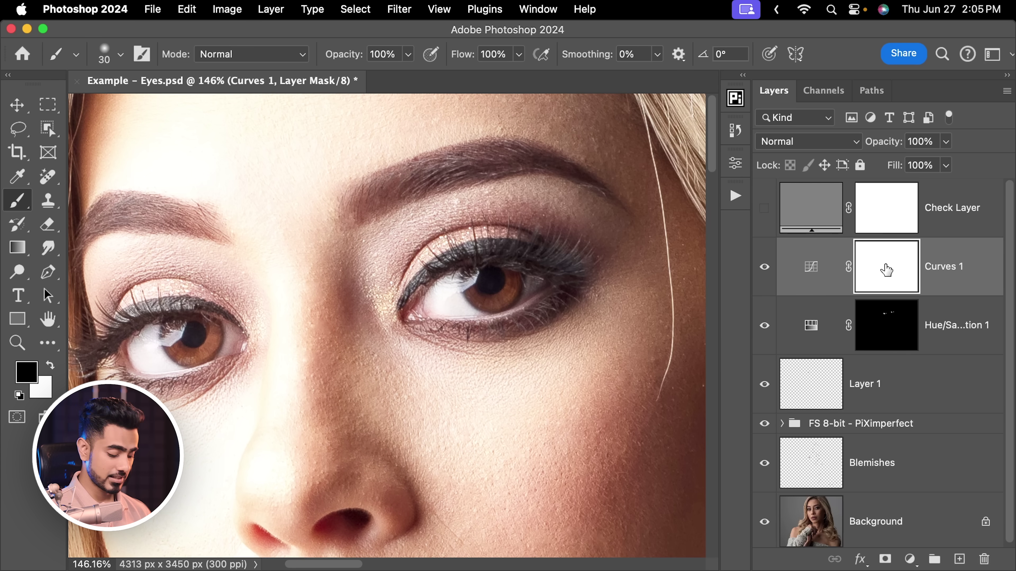
{"action": "key", "text": "super+i"}
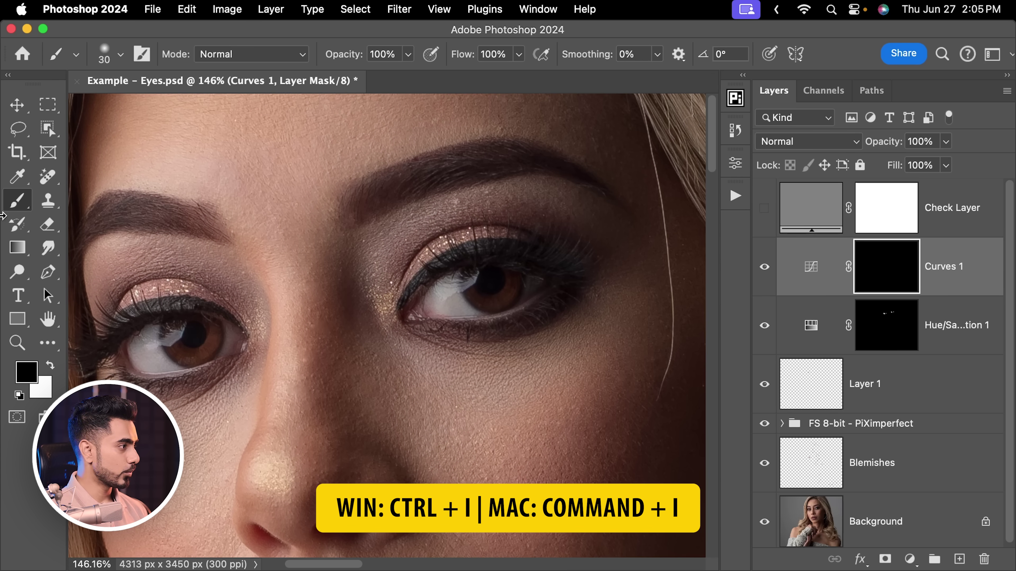
Paint the Curves mask white over the iris of each eye with the Brush at size 114.
{"action": "key", "text": "x"}
{"action": "scroll", "coordinate": [522, 272], "scroll_direction": "up", "scroll_amount": 5}
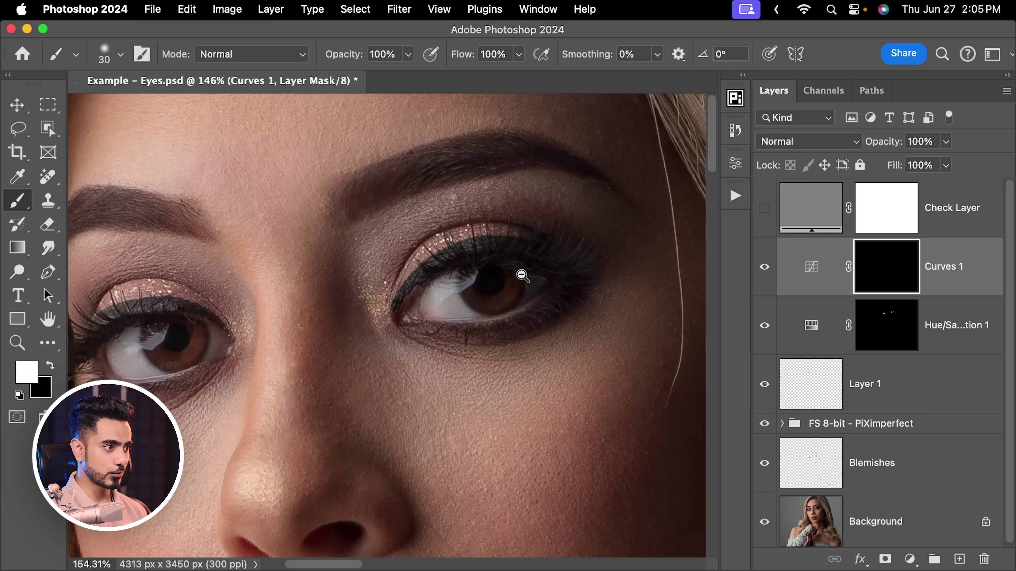
{"action": "left_click_drag", "start_coordinate": [521, 276], "coordinate": [519, 288]}
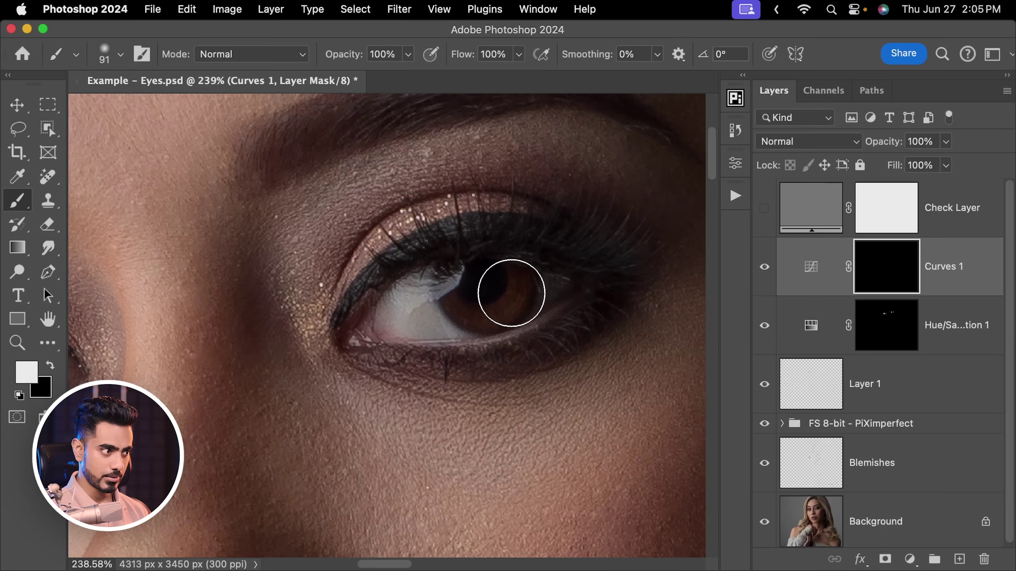
{"action": "left_click_drag", "start_coordinate": [507, 295], "coordinate": [530, 305]}
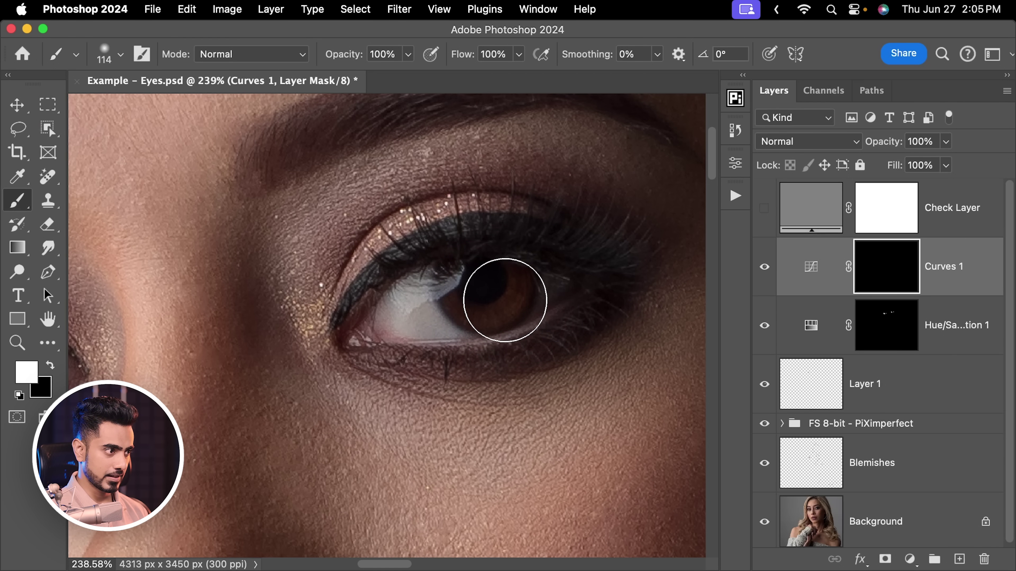
{"action": "left_click", "coordinate": [505, 297]}
{"action": "left_click_drag", "start_coordinate": [363, 374], "coordinate": [540, 333]}
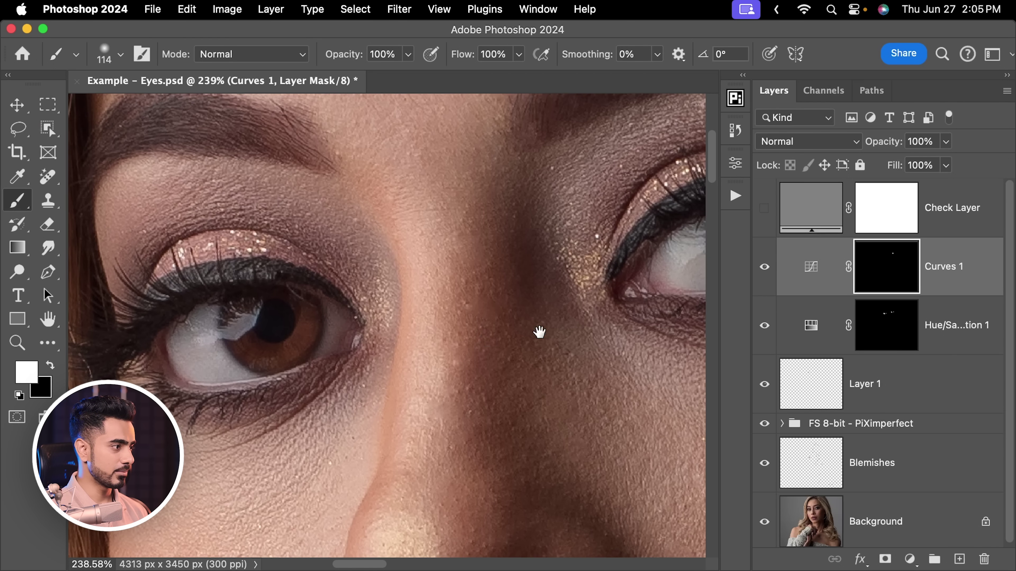
{"action": "left_click", "coordinate": [288, 337]}
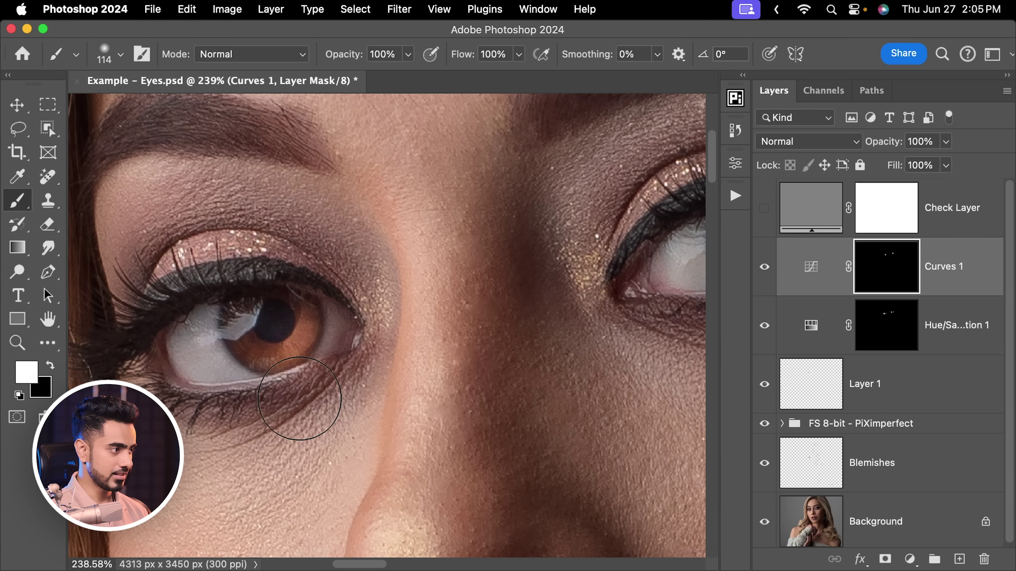
Reduce the brush to size 35 and paint the Curves mask black over the pupils.
{"action": "key", "text": "bracketleft"}
{"action": "key", "text": "bracketleft"}
{"action": "key", "text": "bracketleft"}
{"action": "key", "text": "bracketleft"}
{"action": "key", "text": "bracketleft"}
{"action": "key", "text": "bracketleft"}
{"action": "key", "text": "bracketleft"}
{"action": "key", "text": "bracketleft"}
{"action": "key", "text": "x"}
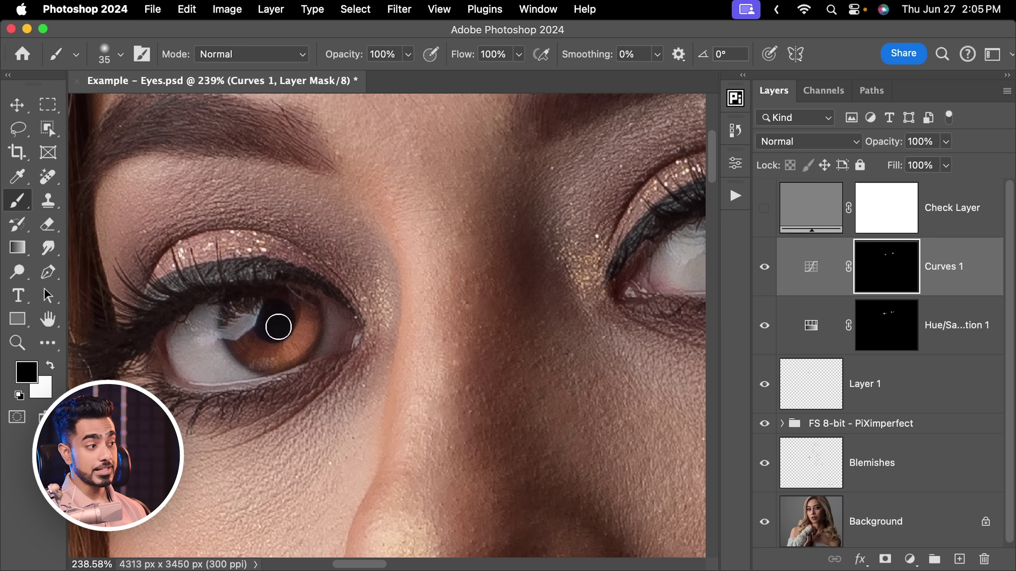
{"action": "scroll", "coordinate": [501, 278], "scroll_direction": "right", "scroll_amount": 5}
{"action": "key", "text": "bracketright"}
{"action": "scroll", "coordinate": [403, 329], "scroll_direction": "left", "scroll_amount": 10}
{"action": "scroll", "coordinate": [404, 328], "scroll_direction": "down", "scroll_amount": 2}
Paint the Curves mask white over the reflections in both eyes at brush size 80, then switch back to black.
{"action": "key", "text": "x"}
{"action": "key", "text": "bracketright"}
{"action": "key", "text": "bracketright"}
{"action": "key", "text": "bracketright"}
{"action": "scroll", "coordinate": [479, 283], "scroll_direction": "right", "scroll_amount": 5}
{"action": "key", "text": "bracketright"}
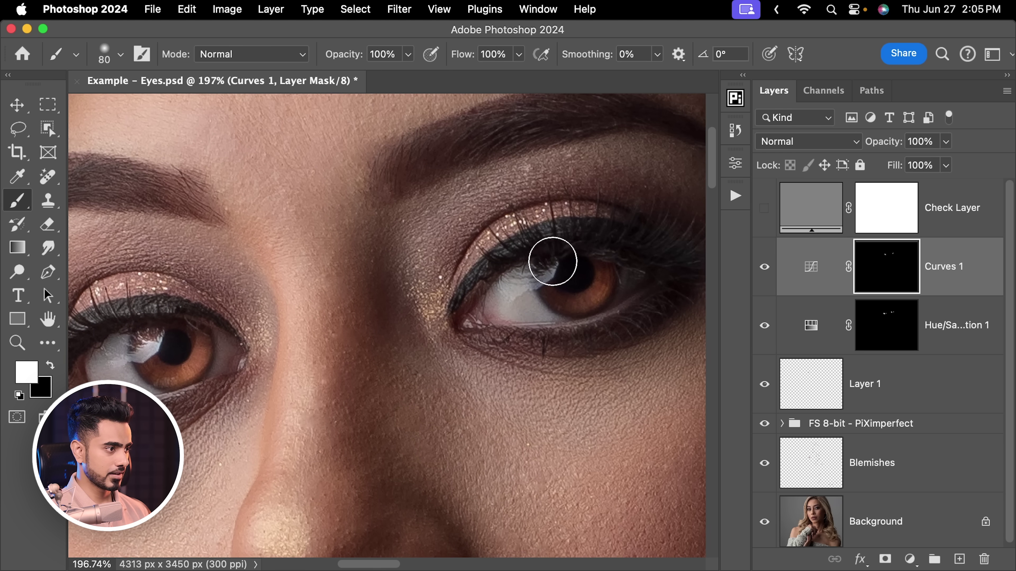
{"action": "scroll", "coordinate": [524, 298], "scroll_direction": "down", "scroll_amount": 3}
{"action": "key", "text": "bracketleft"}
{"action": "key", "text": "x"}
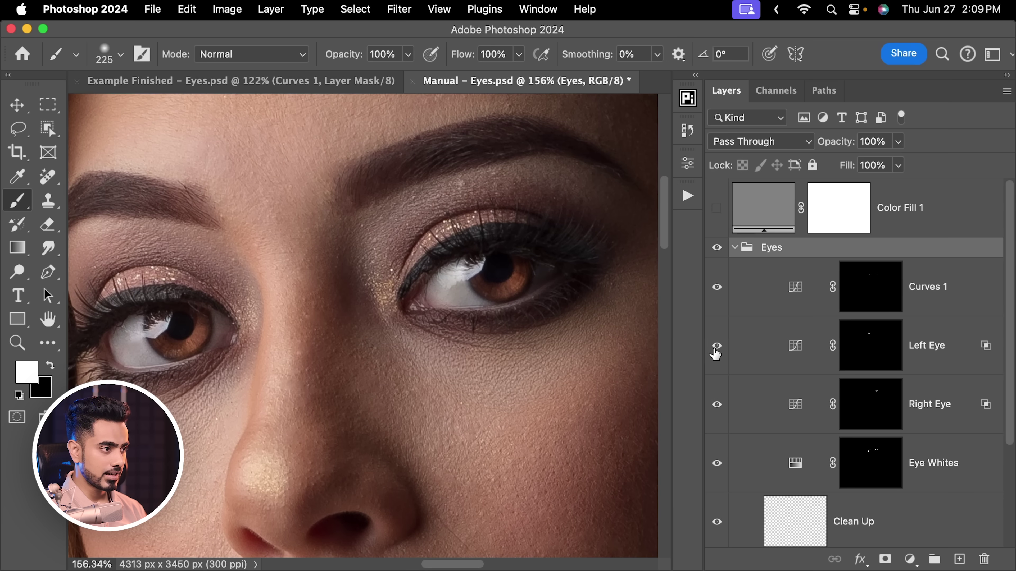
Toggle the Left Eye, Right Eye and Curves 1 layers in Manual - Eyes.psd to compare each adjustment's effect.
{"action": "left_click", "coordinate": [717, 345]}
{"action": "left_click", "coordinate": [717, 345]}
{"action": "left_click", "coordinate": [716, 405]}
{"action": "left_click", "coordinate": [718, 412]}
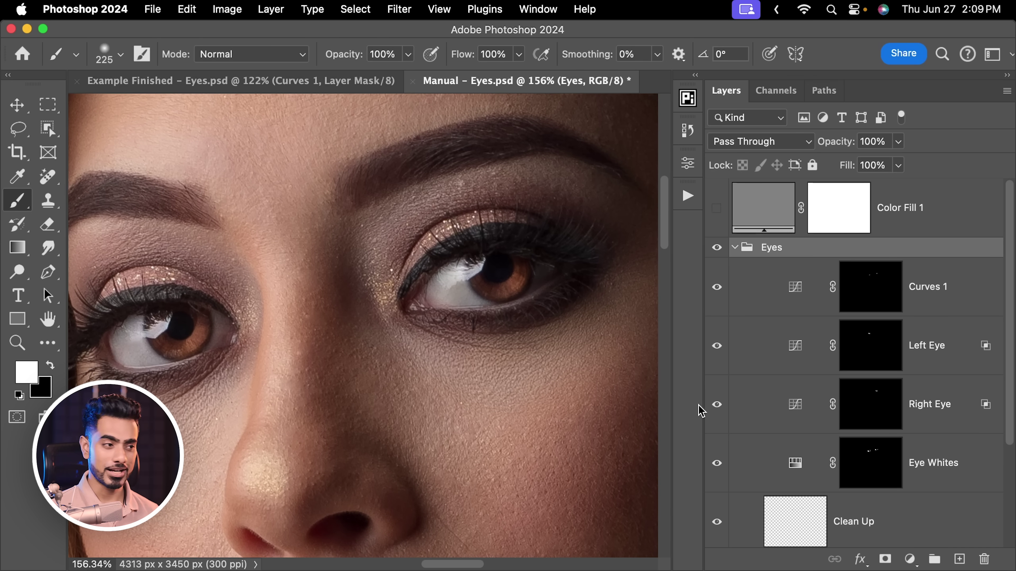
{"action": "left_click", "coordinate": [717, 288]}
{"action": "left_click", "coordinate": [715, 289]}
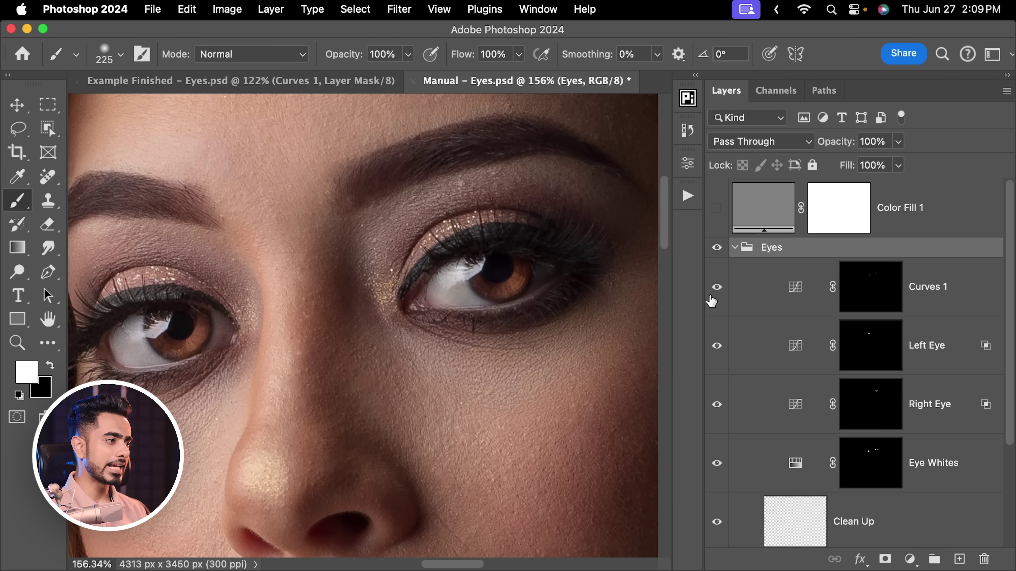
Collapse the Eyes group and toggle its visibility to compare the complete eye retouch before and after.
{"action": "left_click", "coordinate": [734, 248]}
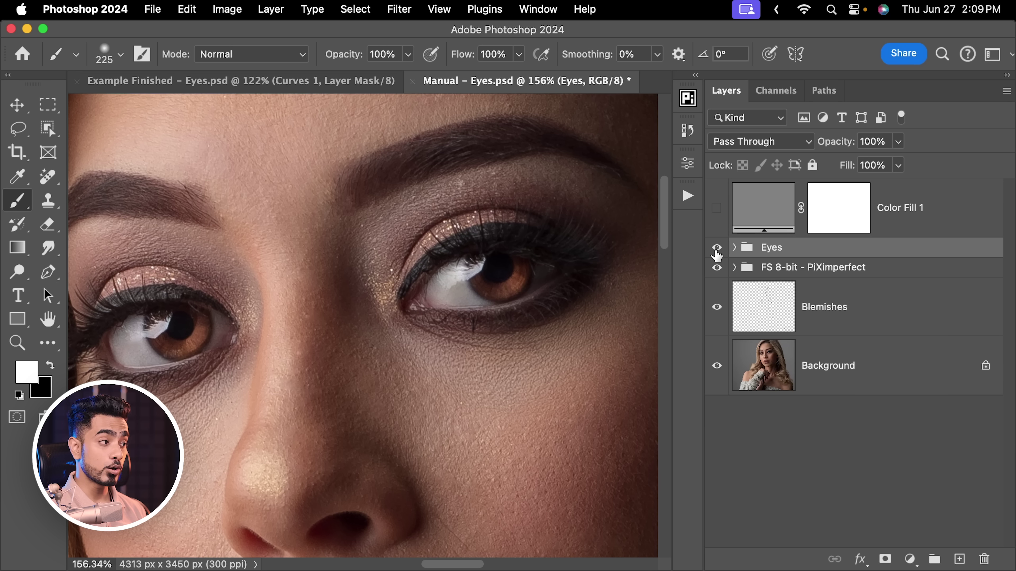
{"action": "left_click", "coordinate": [716, 248]}
{"action": "left_click", "coordinate": [716, 249]}
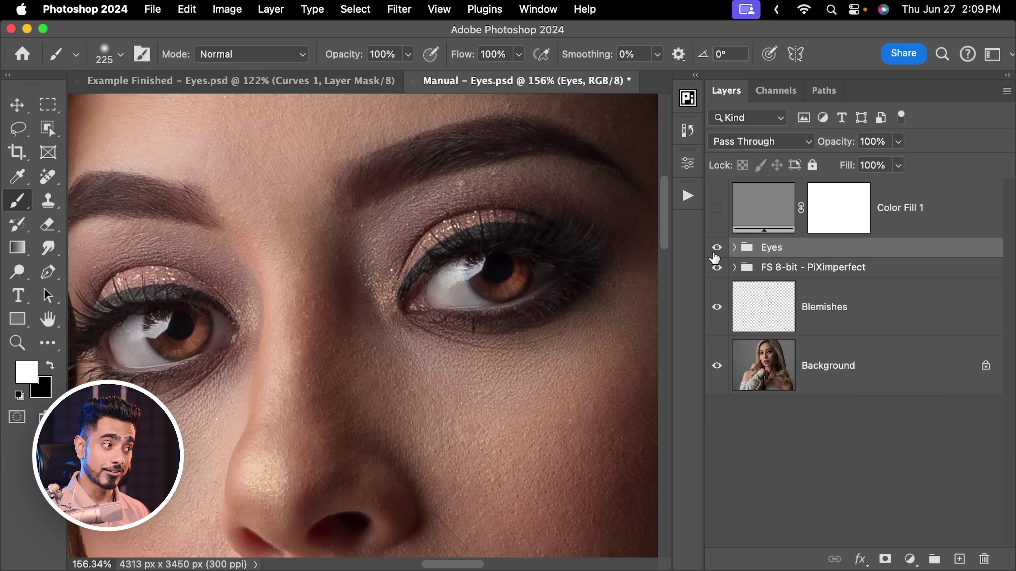
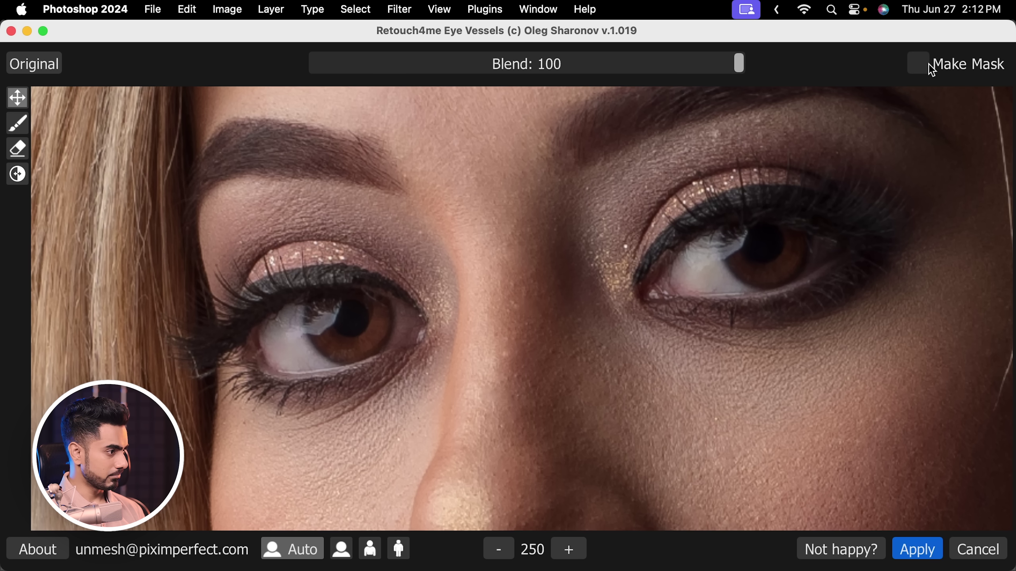
Enable Make Mask in Retouch4me Eye Vessels and apply the retouch at Blend 100.
{"action": "left_click", "coordinate": [917, 64]}
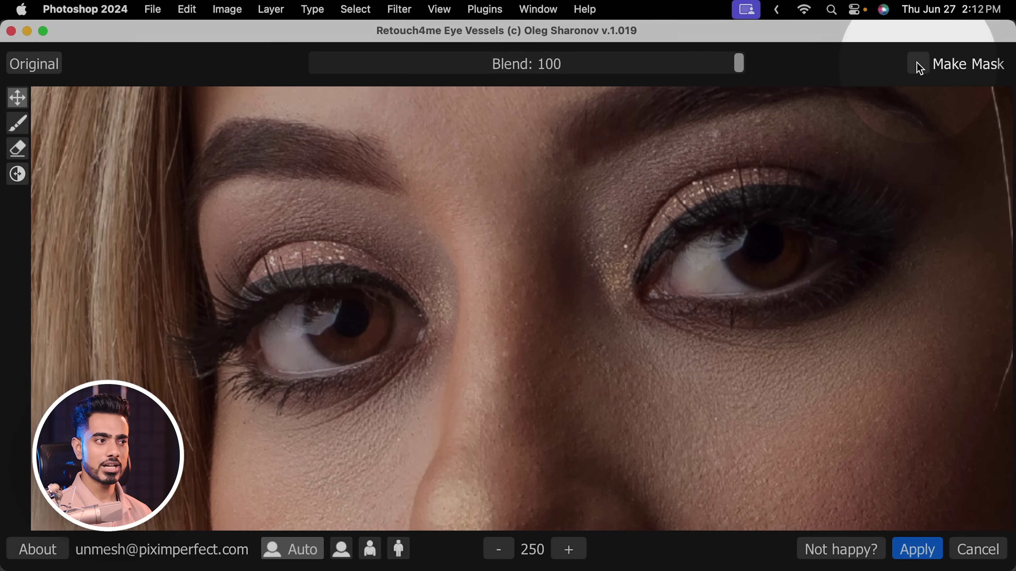
{"action": "left_click", "coordinate": [941, 551]}
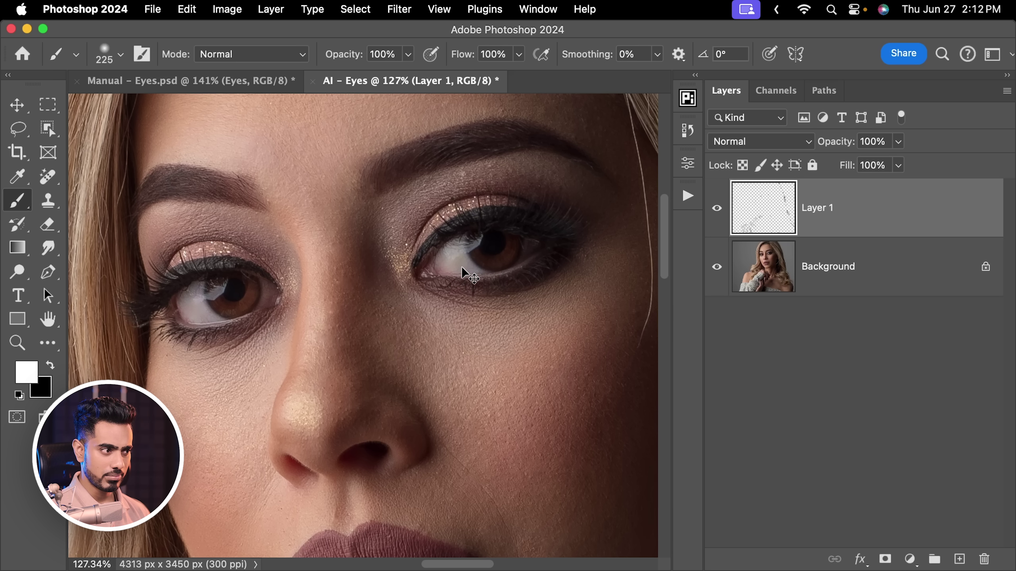
Toggle Layer 1's visibility and examine the face and stray hairs for areas changed by the AI retouch.
{"action": "scroll", "coordinate": [493, 251], "scroll_direction": "down", "scroll_amount": 3}
{"action": "scroll", "coordinate": [453, 261], "scroll_direction": "up", "scroll_amount": 3}
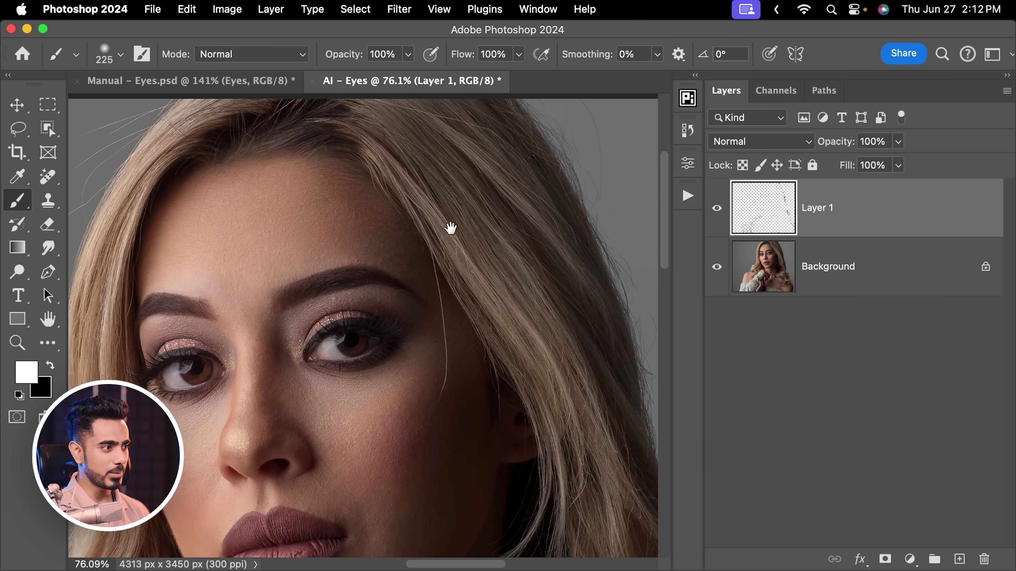
{"action": "scroll", "coordinate": [451, 228], "scroll_direction": "right", "scroll_amount": 3}
{"action": "left_click", "coordinate": [717, 209]}
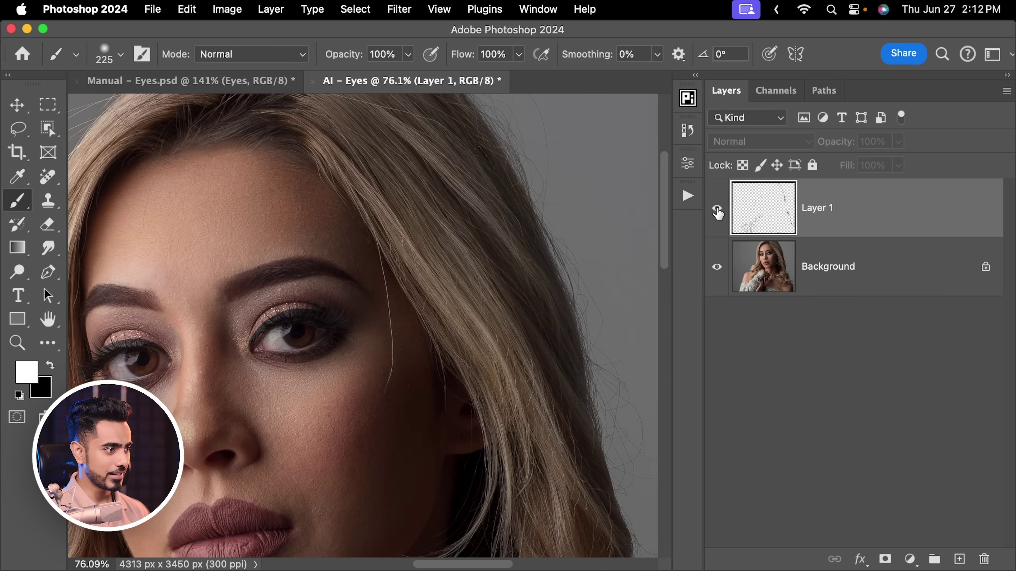
{"action": "left_click", "coordinate": [717, 209]}
{"action": "scroll", "coordinate": [523, 245], "scroll_direction": "up", "scroll_amount": 5}
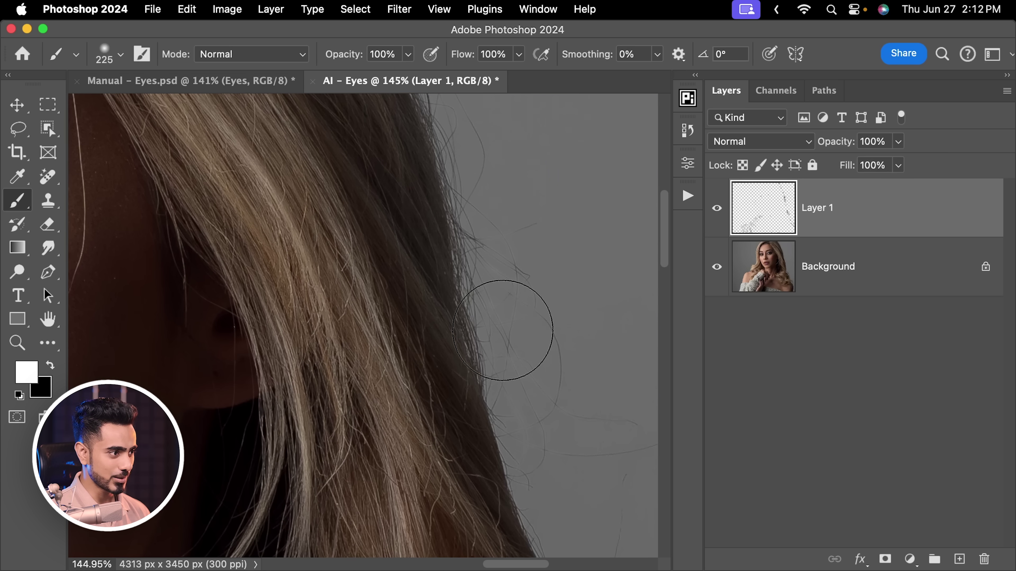
{"action": "left_click_drag", "start_coordinate": [444, 259], "coordinate": [554, 325]}
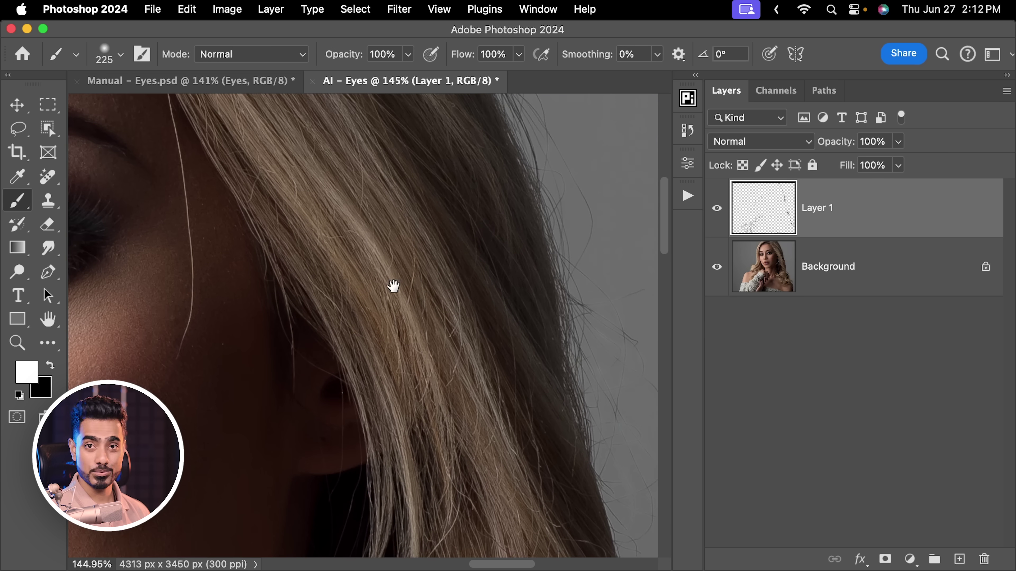
{"action": "scroll", "coordinate": [393, 285], "scroll_direction": "left", "scroll_amount": 8}
{"action": "left_click_drag", "start_coordinate": [394, 285], "coordinate": [540, 267]}
Inspect the white of the eye beside the gold glitter up close, toggling Layer 1 to compare the vein removal.
{"action": "scroll", "coordinate": [582, 240], "scroll_direction": "up", "scroll_amount": 5}
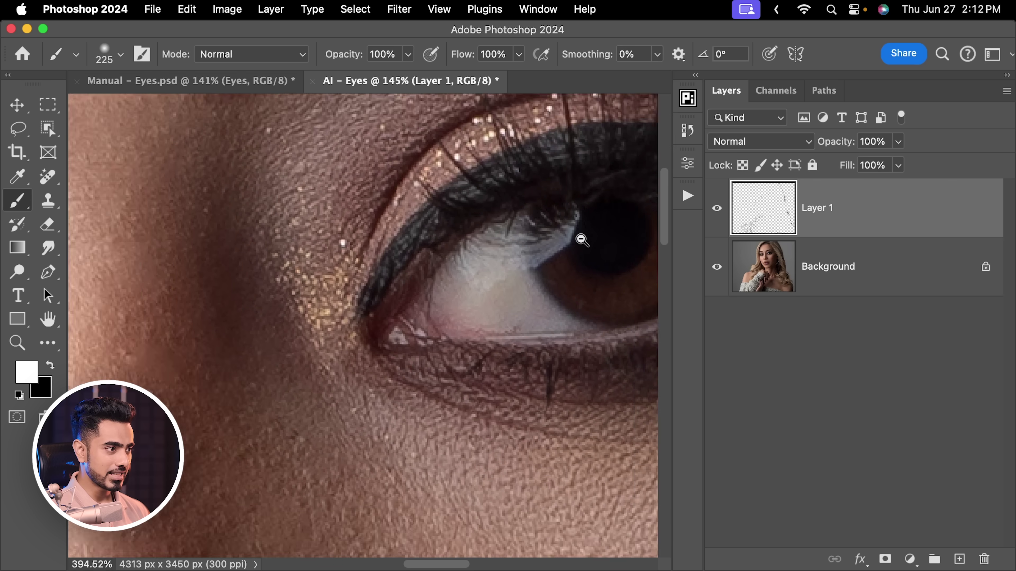
{"action": "scroll", "coordinate": [582, 240], "scroll_direction": "up", "scroll_amount": 2}
{"action": "left_click_drag", "start_coordinate": [582, 240], "coordinate": [509, 251]}
{"action": "left_click", "coordinate": [717, 208]}
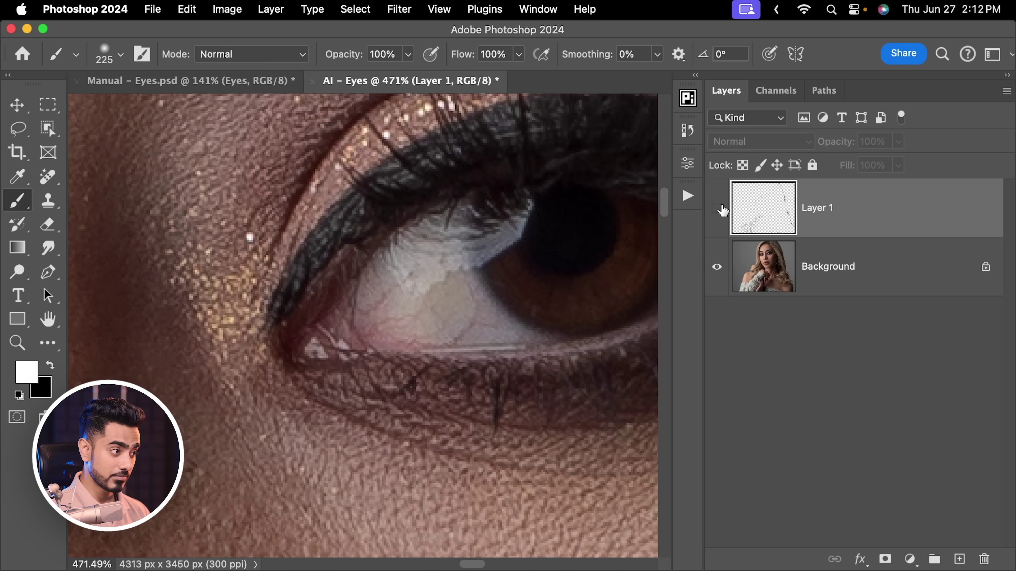
{"action": "left_click", "coordinate": [717, 207]}
{"action": "scroll", "coordinate": [360, 280], "scroll_direction": "left", "scroll_amount": 3}
{"action": "key", "text": "v"}
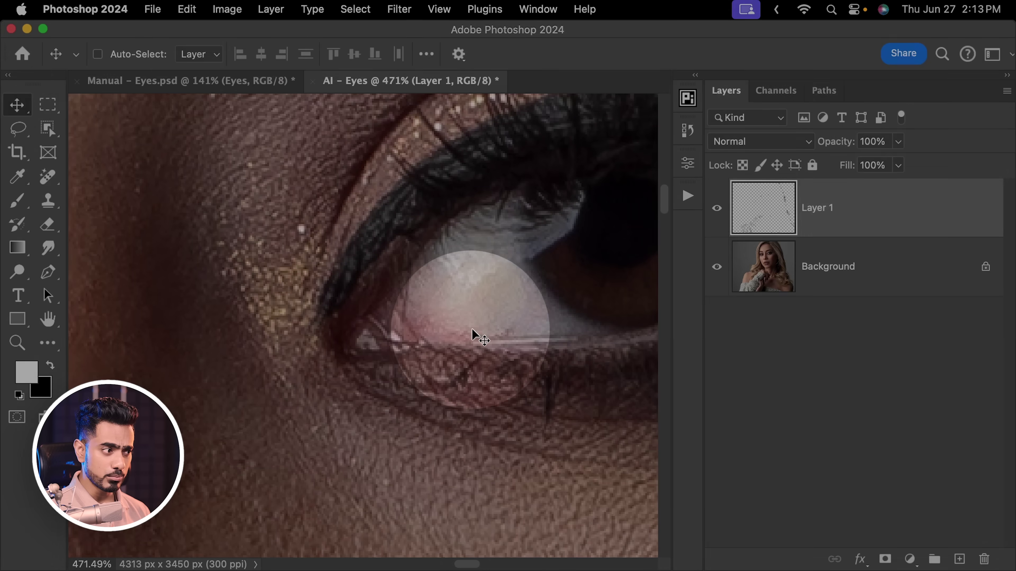
Examine the other eye up close and toggle Layer 1 to compare its vein removal before and after.
{"action": "scroll", "coordinate": [520, 344], "scroll_direction": "left", "scroll_amount": 5}
{"action": "scroll", "coordinate": [558, 350], "scroll_direction": "left", "scroll_amount": 10}
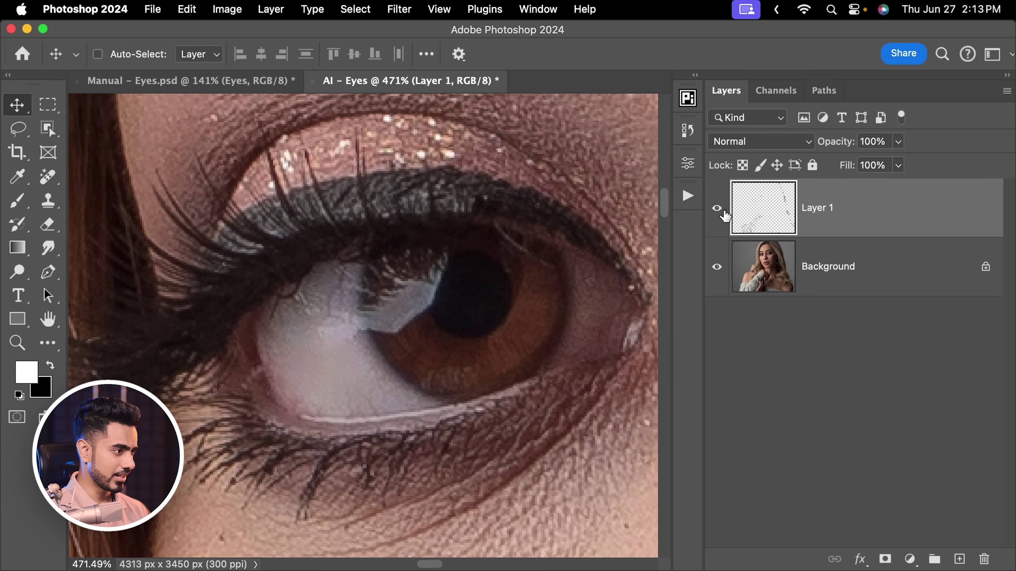
{"action": "left_click", "coordinate": [716, 208]}
{"action": "left_click", "coordinate": [716, 208]}
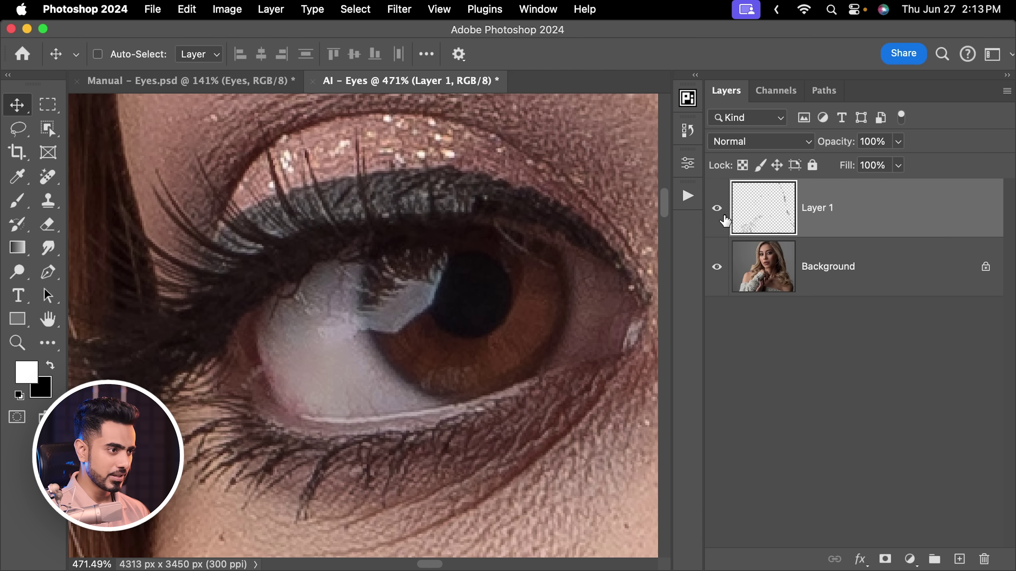
Stamp all visible layers into a new merged layer above Layer 1.
{"action": "key", "text": "super"}
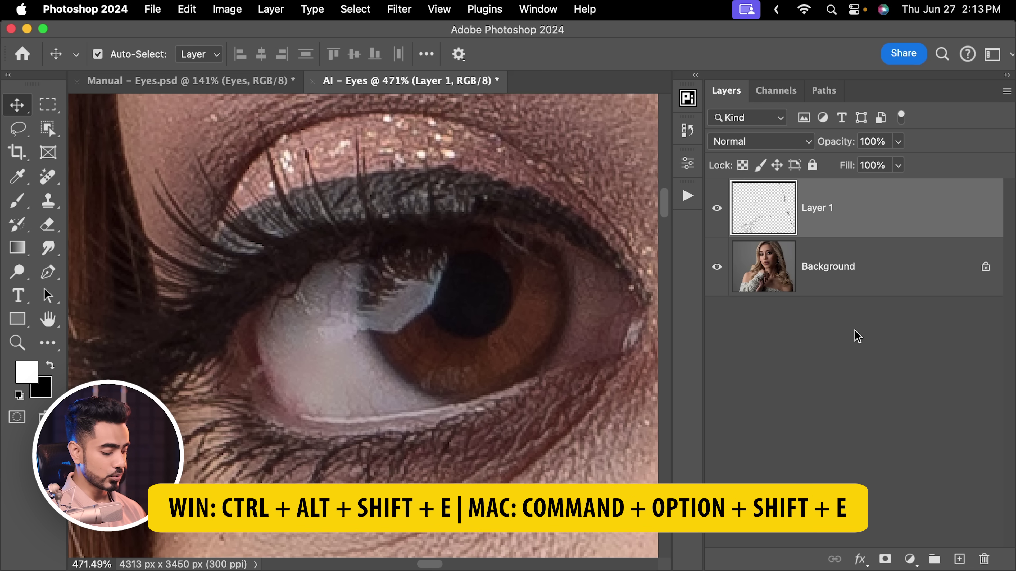
{"action": "key", "text": "super+alt+shift+e"}
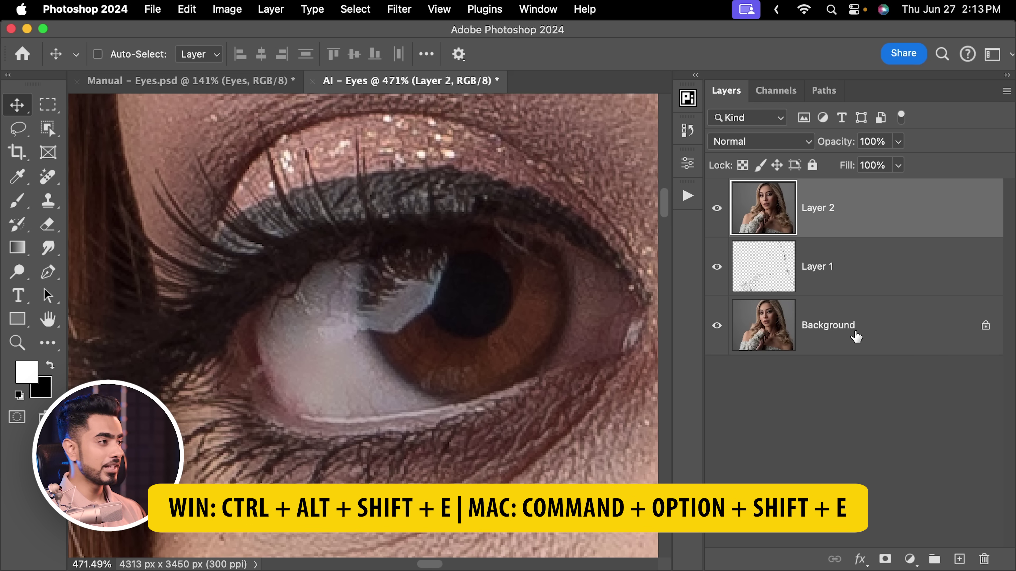
Run the Retouch4me Eye Brilliance filter on the merged layer, adjusting its Blend strength.
{"action": "left_click", "coordinate": [405, 12]}
{"action": "mouse_move", "coordinate": [530, 420]}
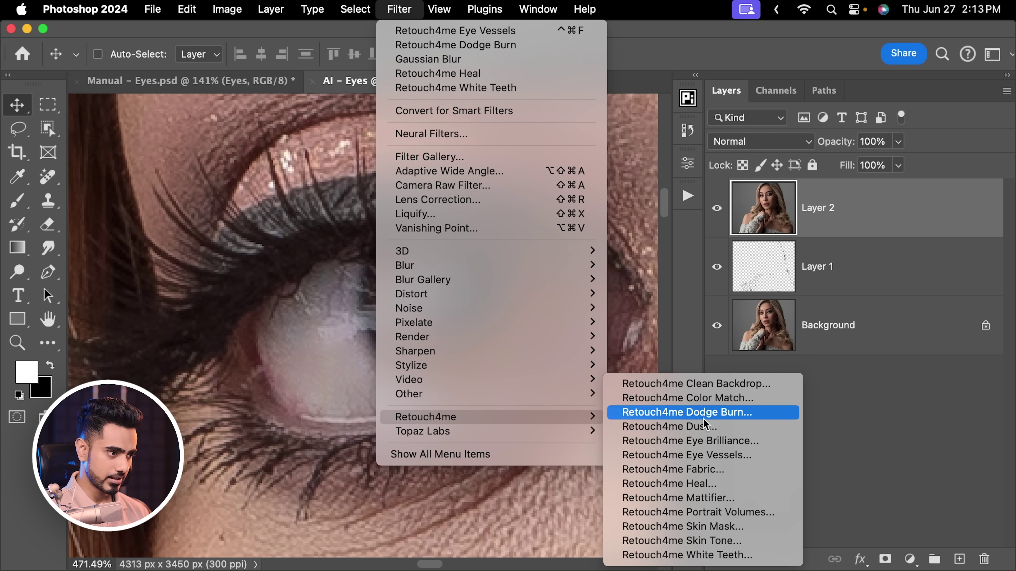
{"action": "left_click", "coordinate": [715, 441]}
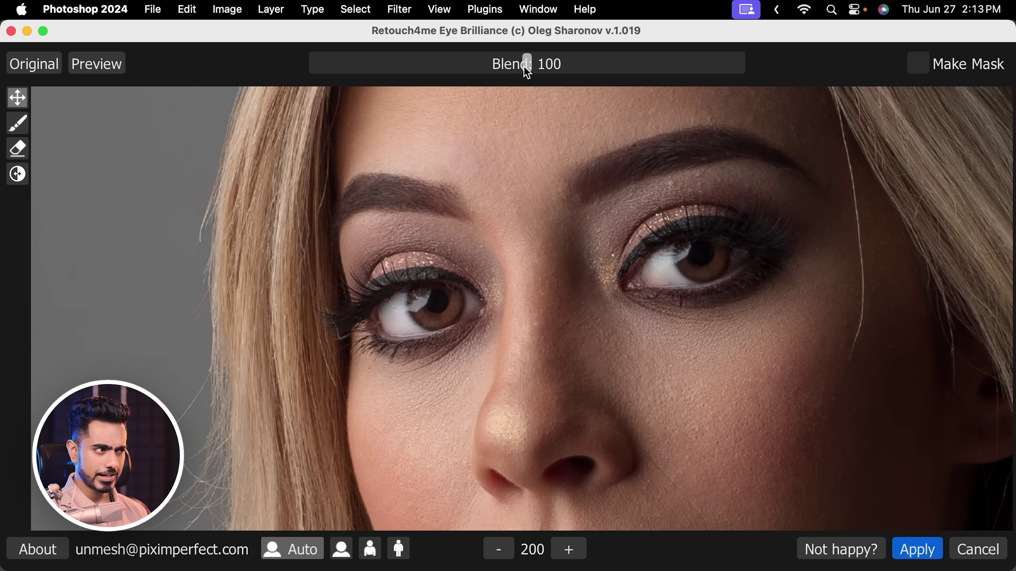
{"action": "left_click_drag", "start_coordinate": [528, 68], "coordinate": [712, 68]}
{"action": "left_click_drag", "start_coordinate": [771, 82], "coordinate": [545, 74]}
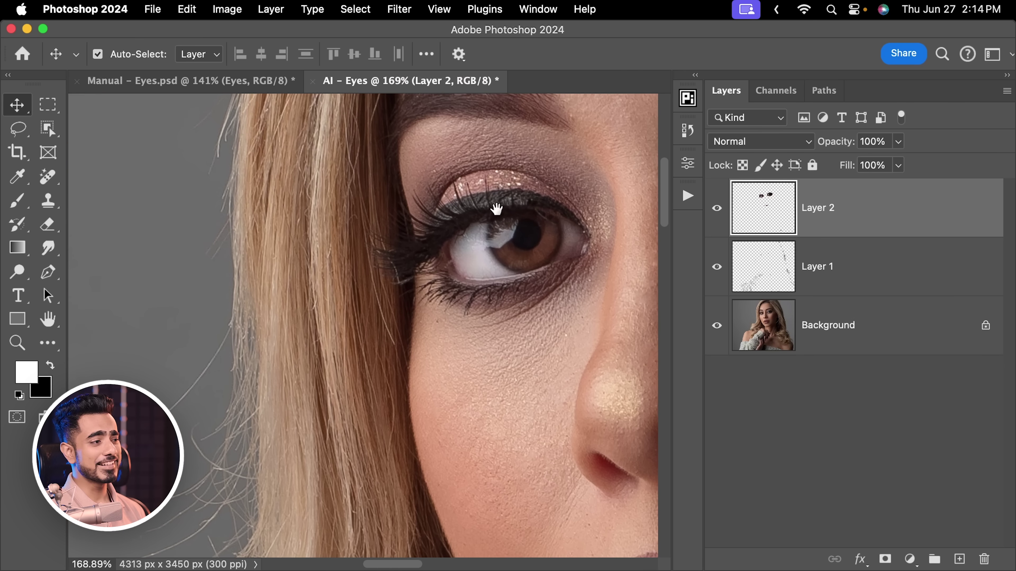
Compare both eyes before and after the AI retouch by temporarily showing only the Background layer.
{"action": "scroll", "coordinate": [494, 209], "scroll_direction": "right", "scroll_amount": 10}
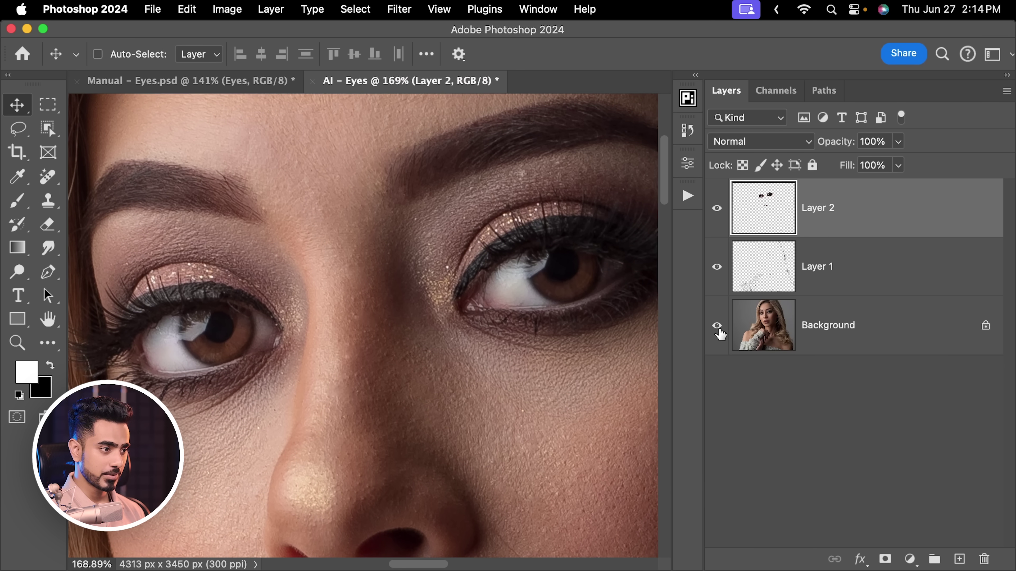
{"action": "left_click", "coordinate": [720, 330], "text": "alt"}
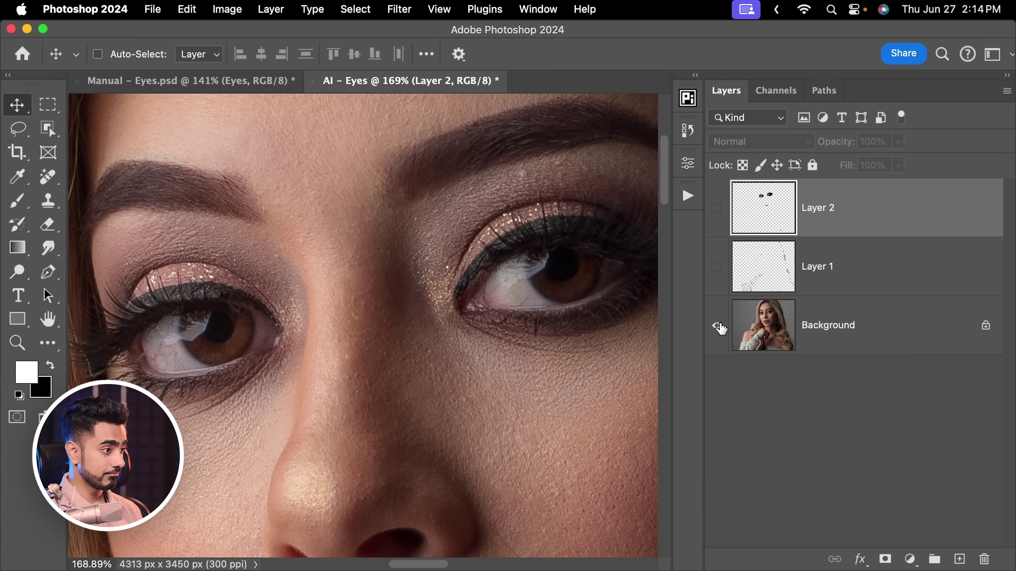
{"action": "left_click", "coordinate": [720, 327], "text": "alt"}
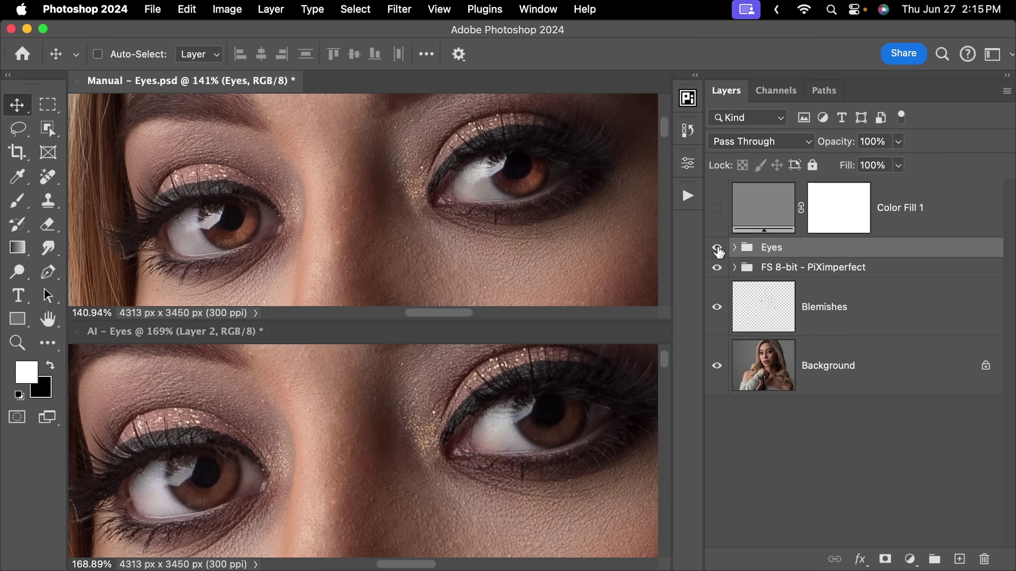
Compare the manual and AI eye retouches side by side at matching magnification, toggling the Eyes group and the AI layers.
{"action": "left_click", "coordinate": [717, 248]}
{"action": "left_click", "coordinate": [717, 249]}
{"action": "left_click", "coordinate": [436, 428]}
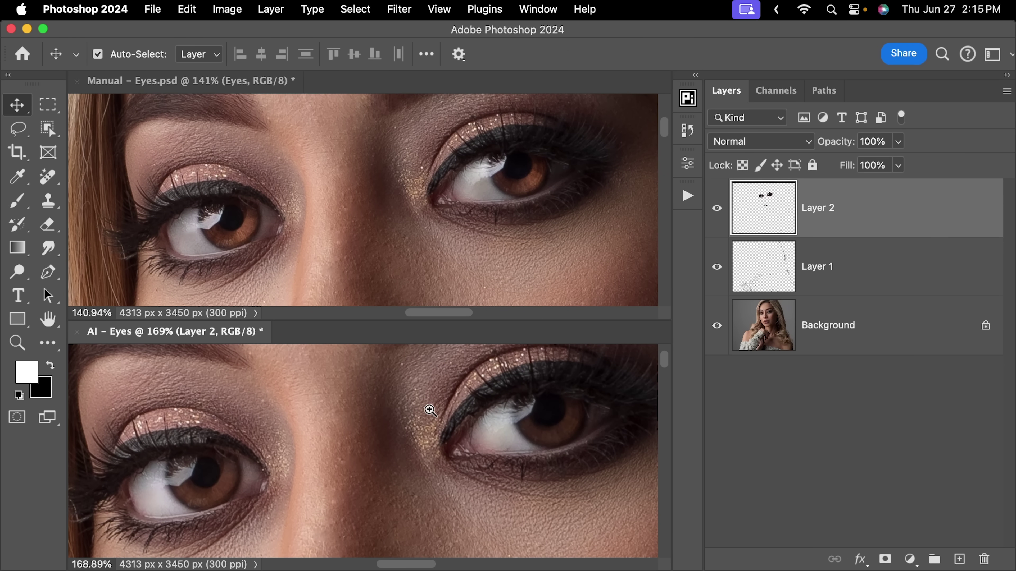
{"action": "left_click_drag", "start_coordinate": [429, 410], "coordinate": [407, 415]}
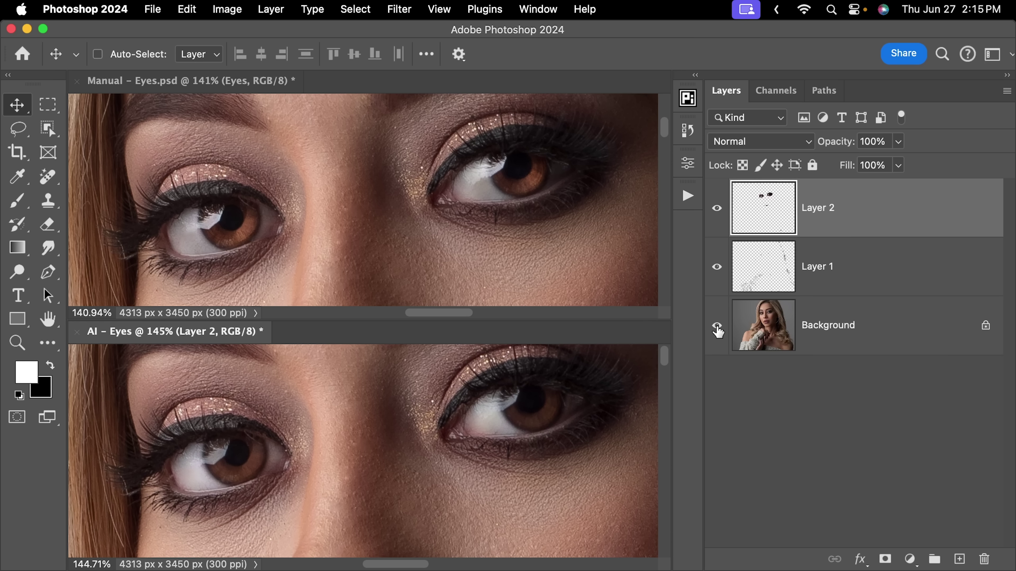
{"action": "left_click", "coordinate": [717, 327], "text": "alt"}
{"action": "left_click", "coordinate": [720, 331], "text": "alt"}
{"action": "left_click", "coordinate": [240, 87]}
{"action": "left_click", "coordinate": [718, 249]}
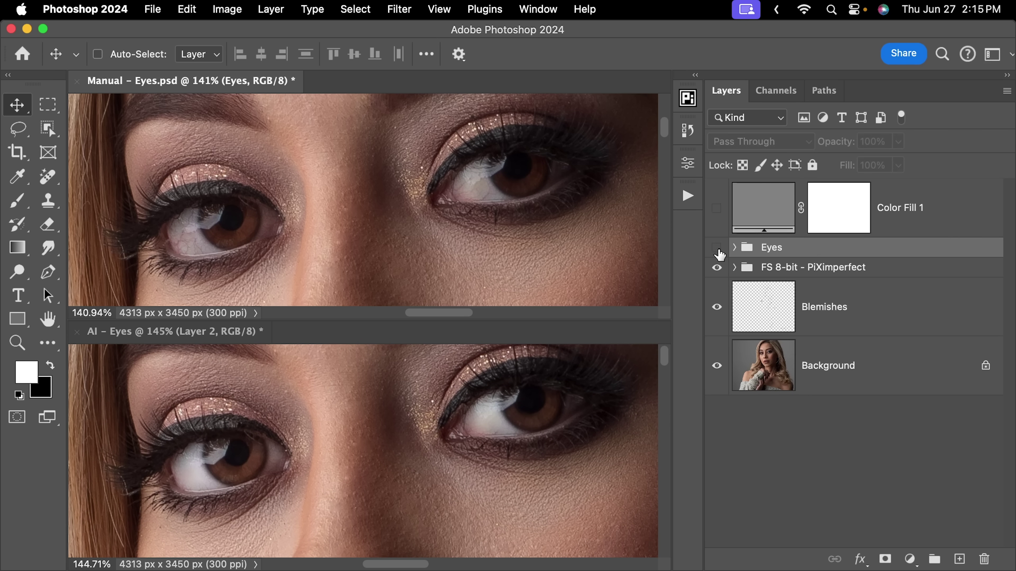
{"action": "left_click", "coordinate": [718, 249]}
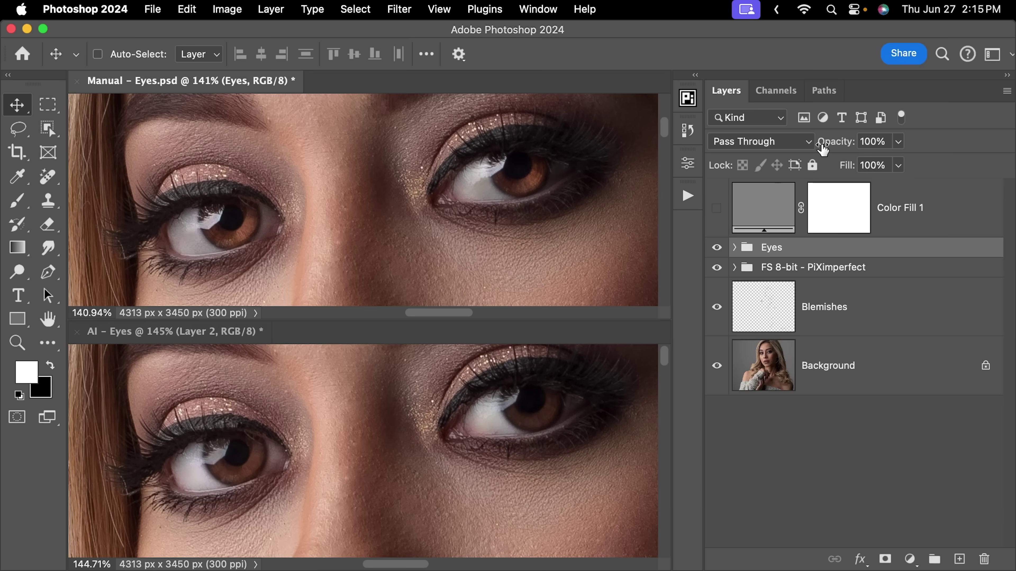
Reduce the Eyes group's opacity to 72% in the manual document.
{"action": "left_click_drag", "start_coordinate": [833, 143], "coordinate": [827, 147]}
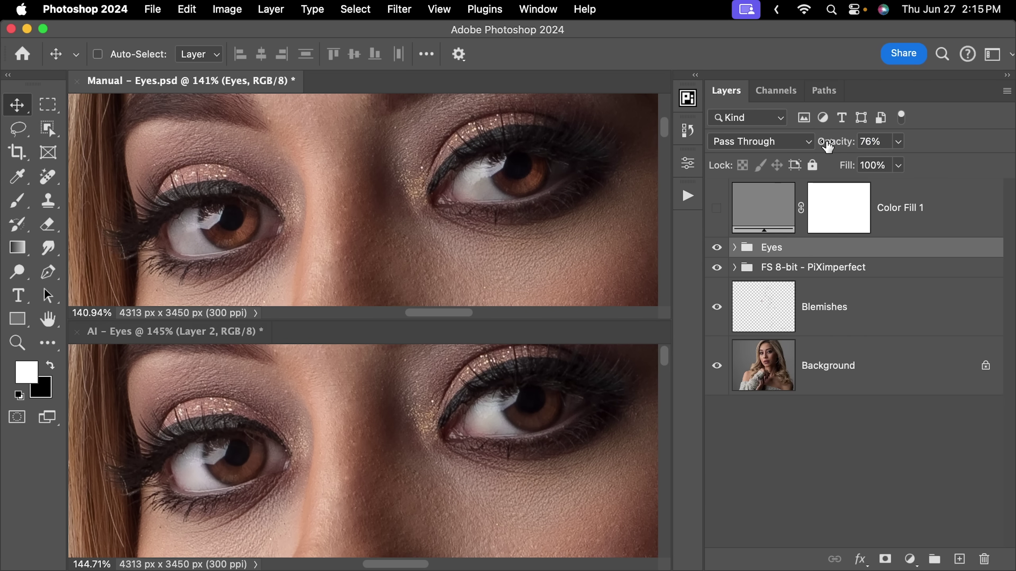
{"action": "left_click", "coordinate": [883, 143]}
{"action": "type", "text": "72"}
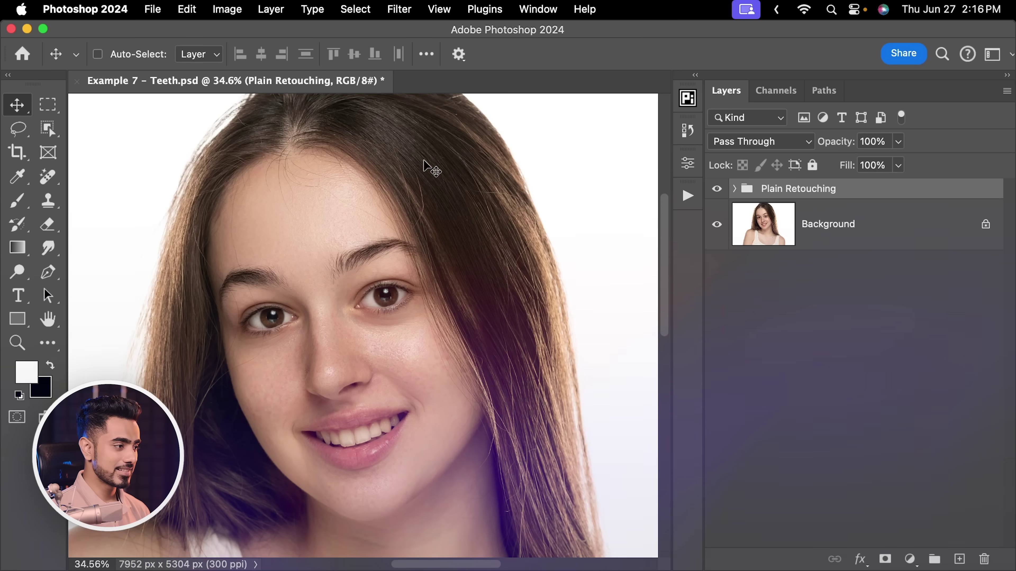
Examine the layers inside the Plain Retouching group and toggle the group to compare the portrait before and after.
{"action": "left_click", "coordinate": [735, 189]}
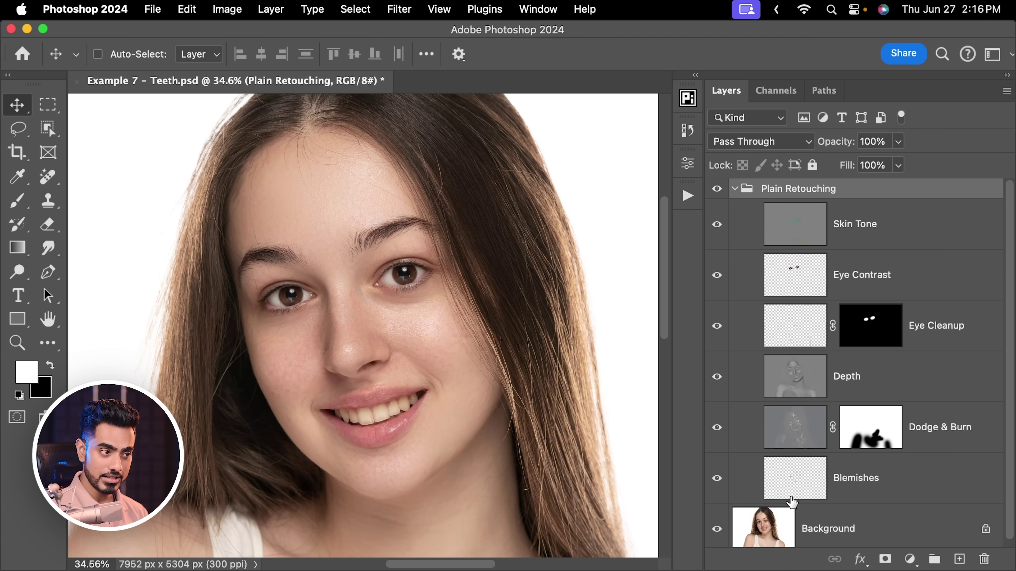
{"action": "left_click", "coordinate": [734, 189]}
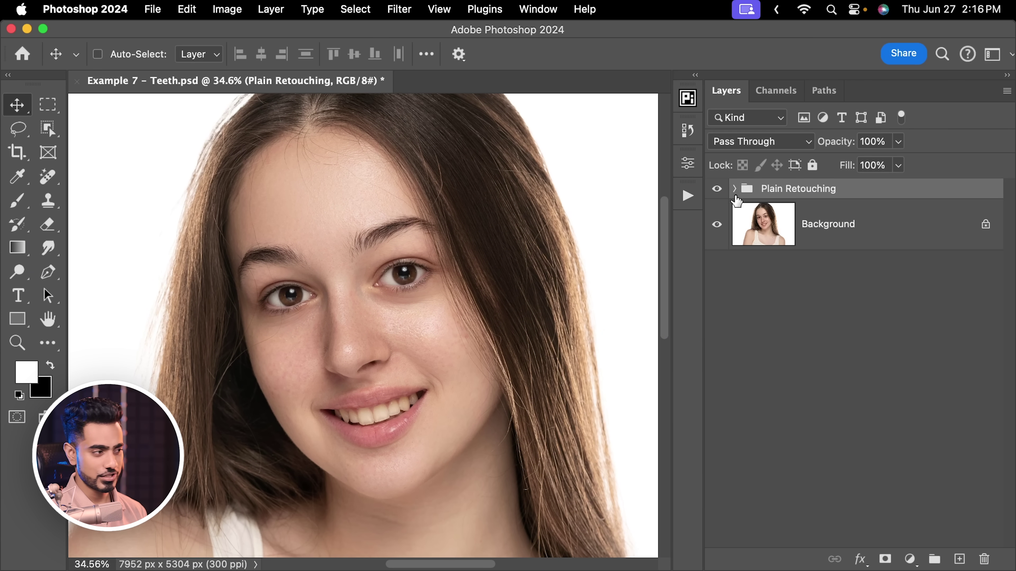
{"action": "left_click_drag", "start_coordinate": [323, 333], "coordinate": [386, 322]}
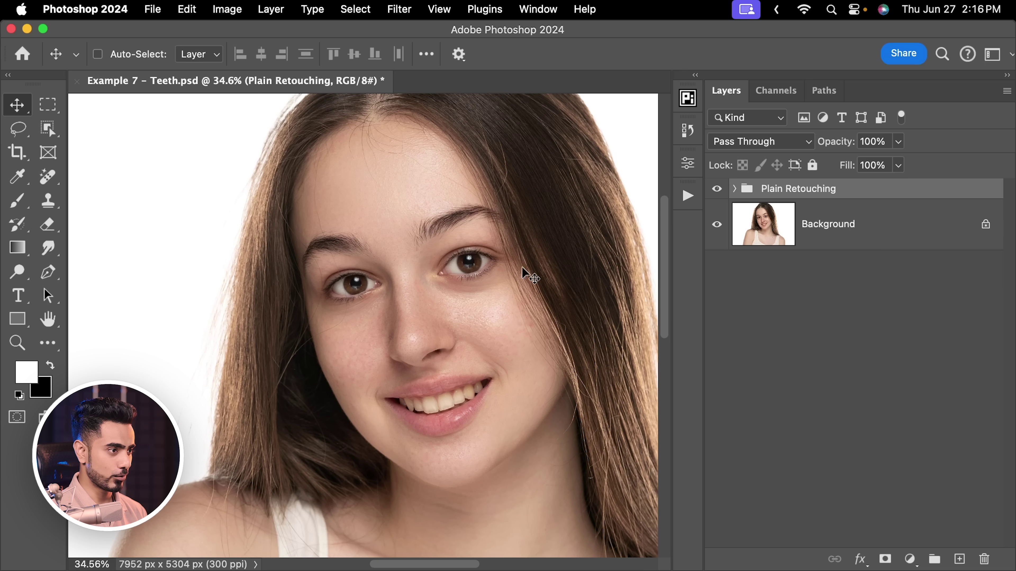
{"action": "left_click", "coordinate": [717, 188]}
{"action": "left_click", "coordinate": [718, 190]}
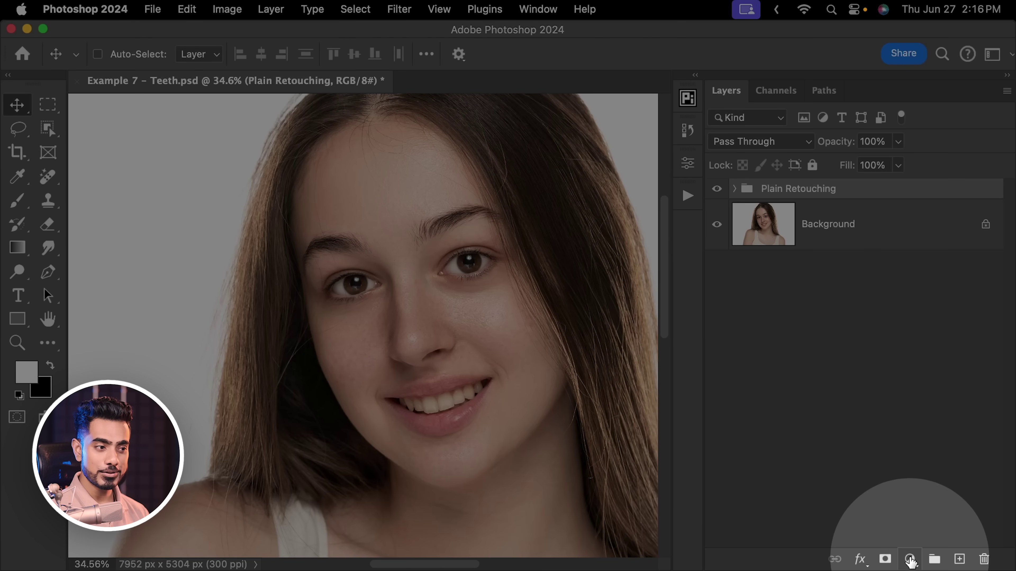
Add a Hue/Saturation adjustment layer above Plain Retouching and target the Yellows by sampling the color of the teeth.
{"action": "left_click", "coordinate": [910, 560]}
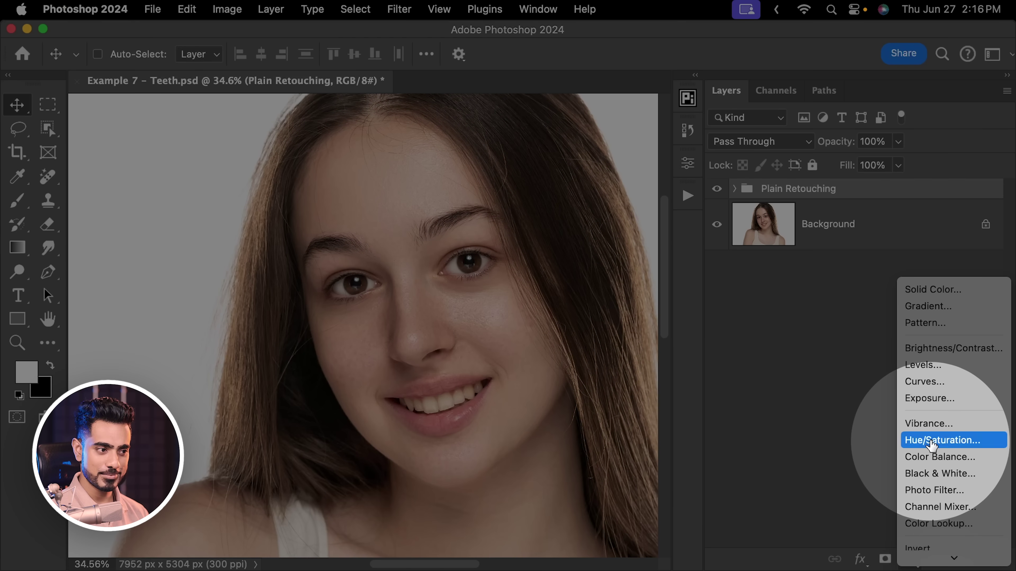
{"action": "left_click", "coordinate": [930, 442]}
{"action": "left_click", "coordinate": [452, 235]}
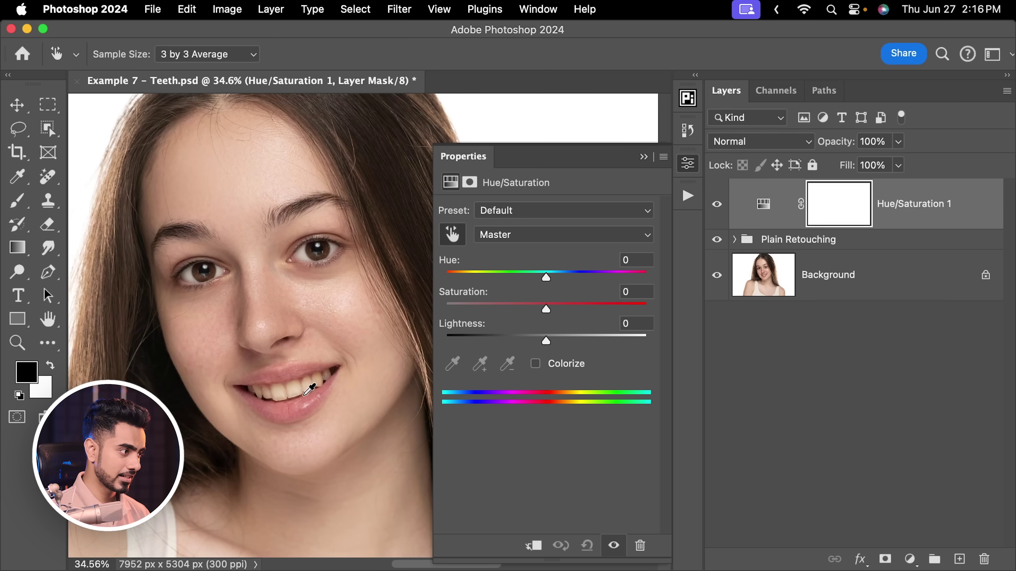
{"action": "scroll", "coordinate": [304, 386], "scroll_direction": "up", "scroll_amount": 5}
{"action": "left_click", "coordinate": [301, 386]}
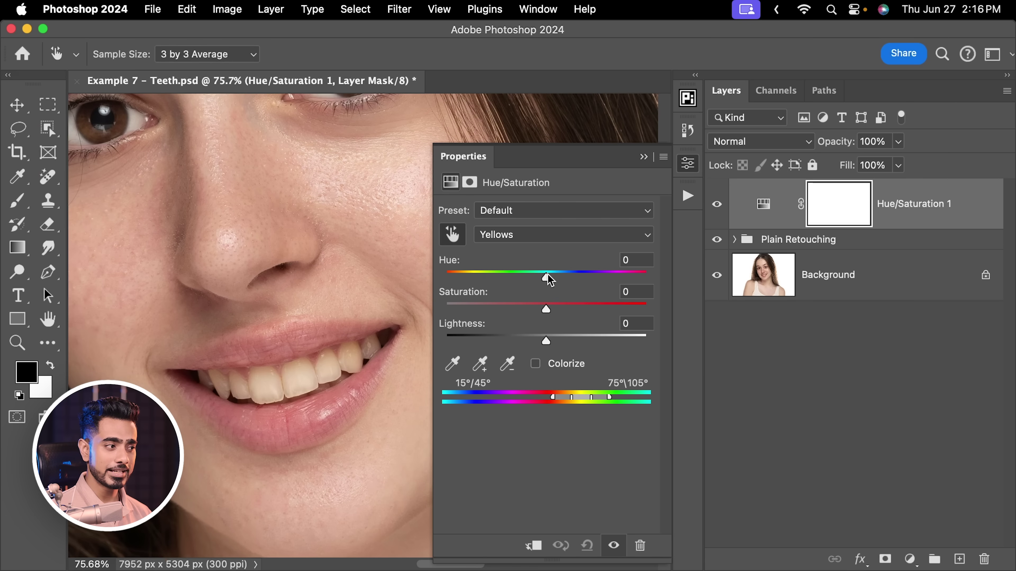
Exaggerate the Yellows with Hue +180 and Saturation +100, and adjust the color range to 15°/28° and 115°\171° to cover the teeth.
{"action": "left_click_drag", "start_coordinate": [547, 276], "coordinate": [648, 278]}
{"action": "left_click_drag", "start_coordinate": [547, 309], "coordinate": [679, 308]}
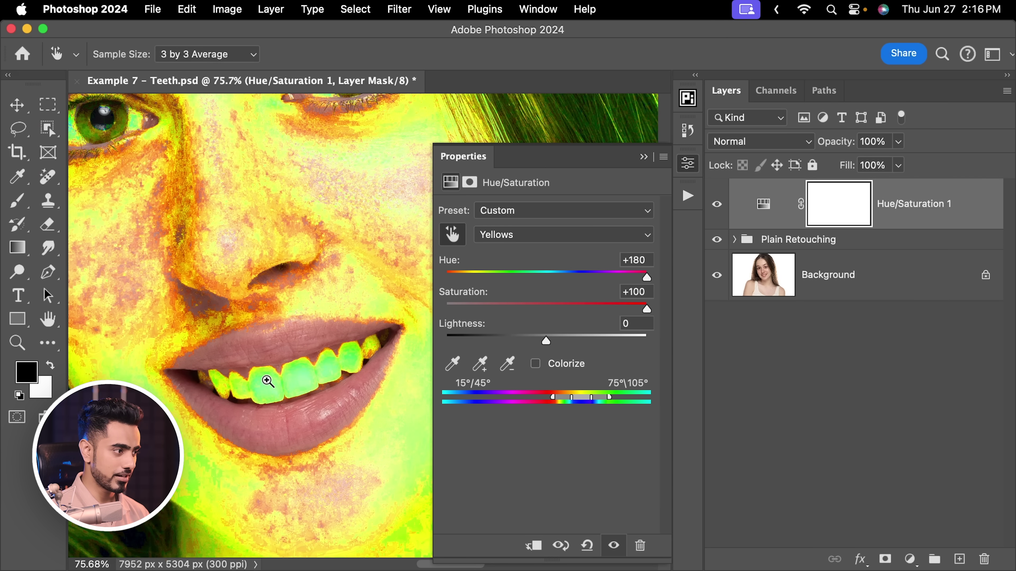
{"action": "scroll", "coordinate": [268, 381], "scroll_direction": "up", "scroll_amount": 5}
{"action": "scroll", "coordinate": [222, 372], "scroll_direction": "down", "scroll_amount": 3}
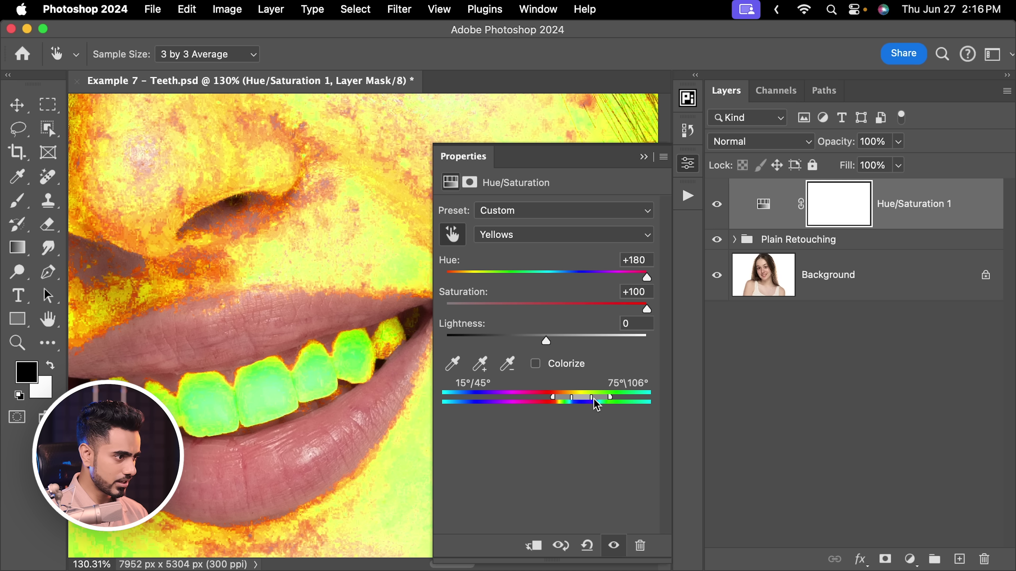
{"action": "left_click_drag", "start_coordinate": [595, 404], "coordinate": [648, 399]}
{"action": "scroll", "coordinate": [296, 363], "scroll_direction": "up", "scroll_amount": 4}
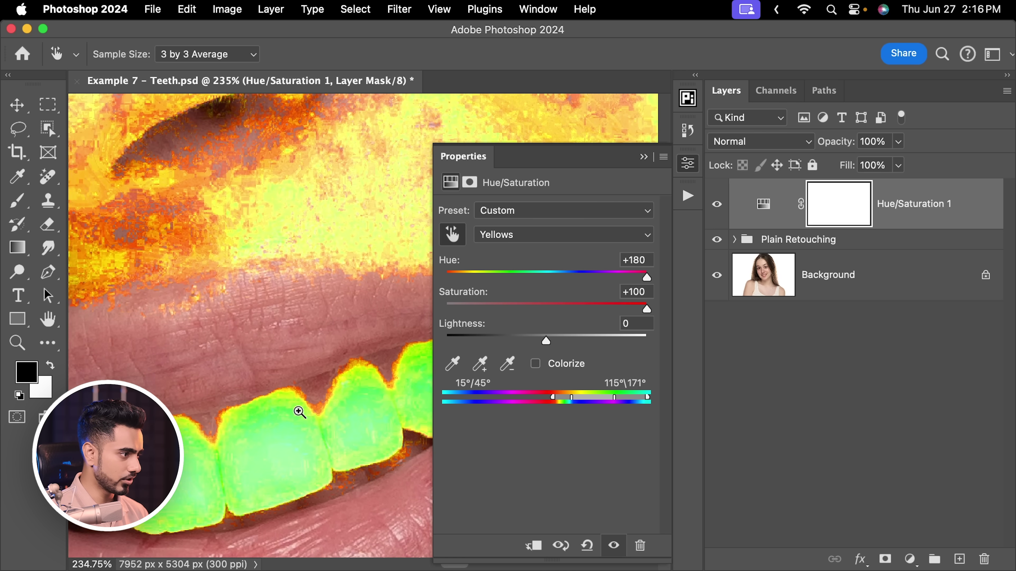
{"action": "scroll", "coordinate": [299, 412], "scroll_direction": "up", "scroll_amount": 4}
{"action": "mouse_move", "coordinate": [552, 406]}
{"action": "left_mouse_down"}
{"action": "mouse_move", "coordinate": [574, 407]}
{"action": "mouse_move", "coordinate": [554, 405]}
{"action": "left_mouse_up"}
{"action": "scroll", "coordinate": [265, 402], "scroll_direction": "down", "scroll_amount": 3}
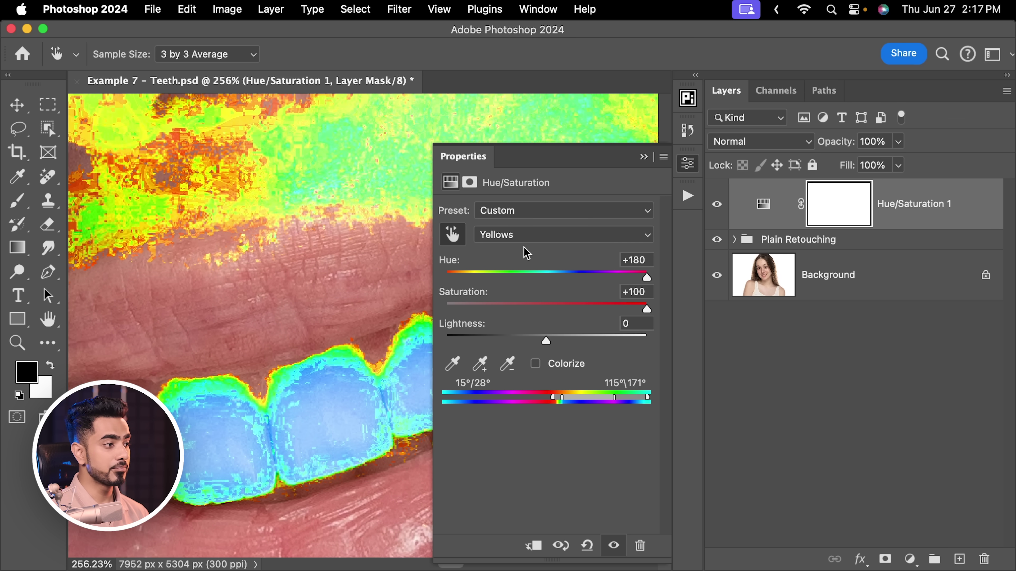
Reset the Yellows hue to 0, then whiten the teeth with Saturation -15 and Lightness +45.
{"action": "double_click", "coordinate": [457, 265]}
{"action": "double_click", "coordinate": [460, 298]}
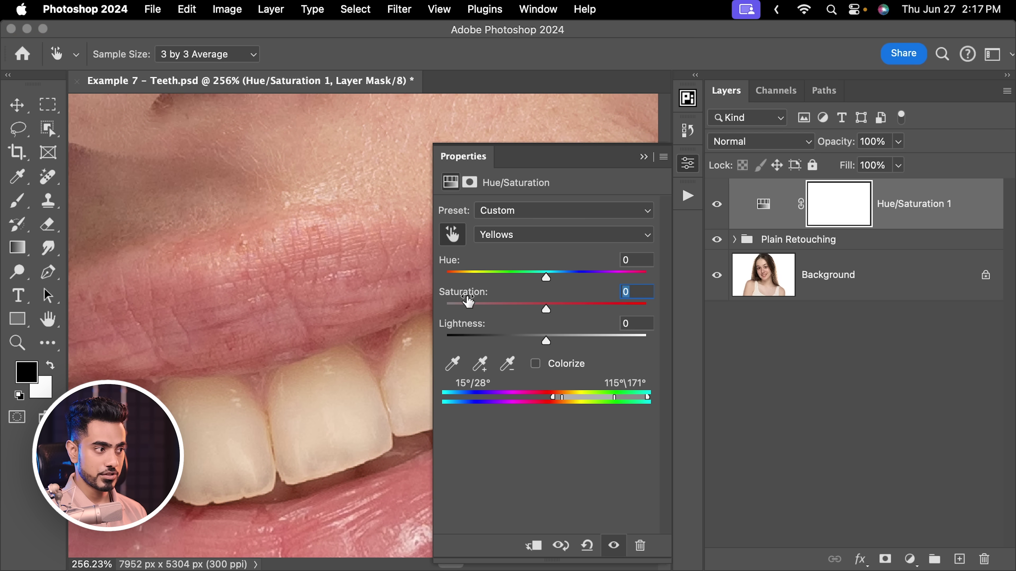
{"action": "scroll", "coordinate": [279, 331], "scroll_direction": "down", "scroll_amount": 3}
{"action": "left_click_drag", "start_coordinate": [546, 341], "coordinate": [591, 339]}
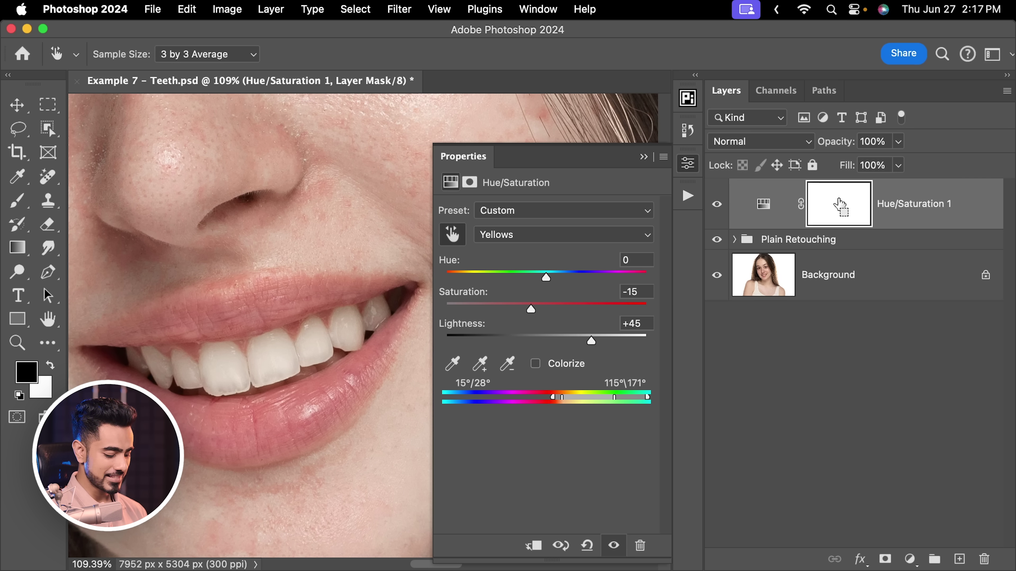
Invert the Hue/Saturation layer mask to black and paint white over the teeth with a soft 175 px brush.
{"action": "key", "text": "super+i"}
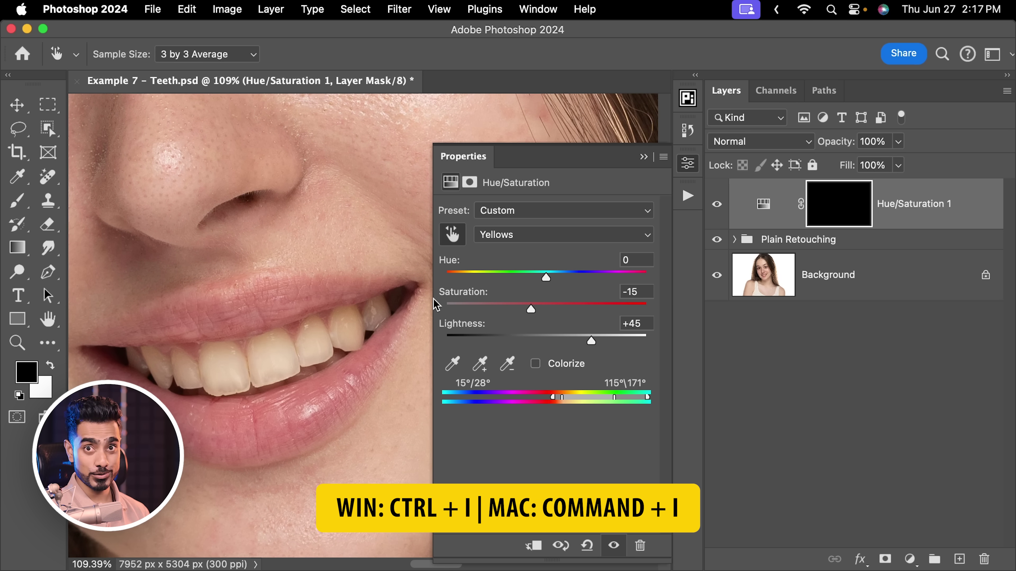
{"action": "key", "text": "b"}
{"action": "left_click_drag", "start_coordinate": [199, 336], "coordinate": [224, 335]}
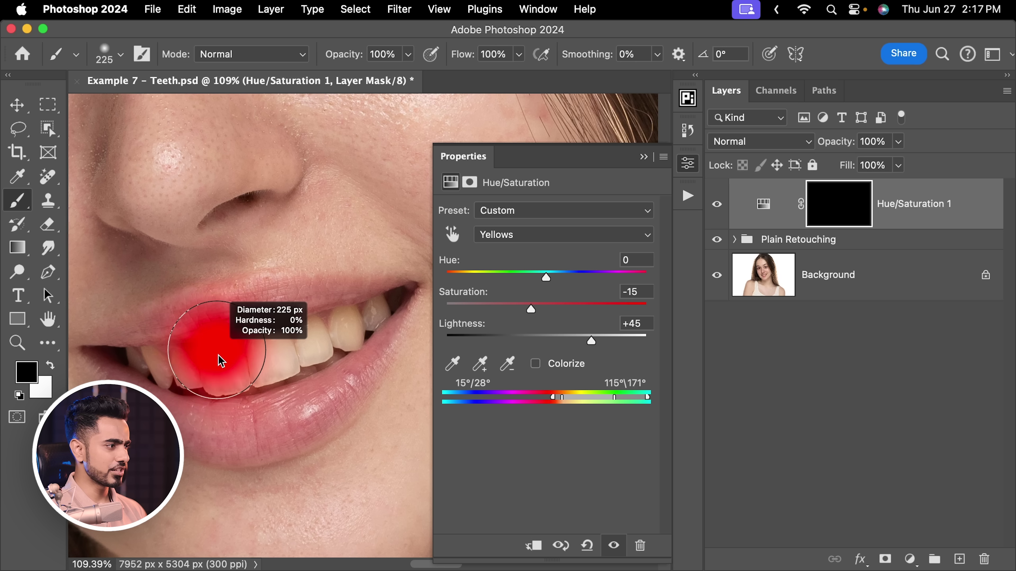
{"action": "key", "text": "x"}
{"action": "key", "text": "bracketleft"}
{"action": "mouse_move", "coordinate": [136, 352]}
{"action": "left_mouse_down"}
{"action": "mouse_move", "coordinate": [216, 364]}
{"action": "mouse_move", "coordinate": [164, 361]}
{"action": "mouse_move", "coordinate": [295, 338]}
{"action": "mouse_move", "coordinate": [281, 362]}
{"action": "mouse_move", "coordinate": [244, 374]}
{"action": "mouse_move", "coordinate": [343, 328]}
{"action": "mouse_move", "coordinate": [139, 353]}
{"action": "left_mouse_up"}
{"action": "scroll", "coordinate": [261, 348], "scroll_direction": "down", "scroll_amount": 10}
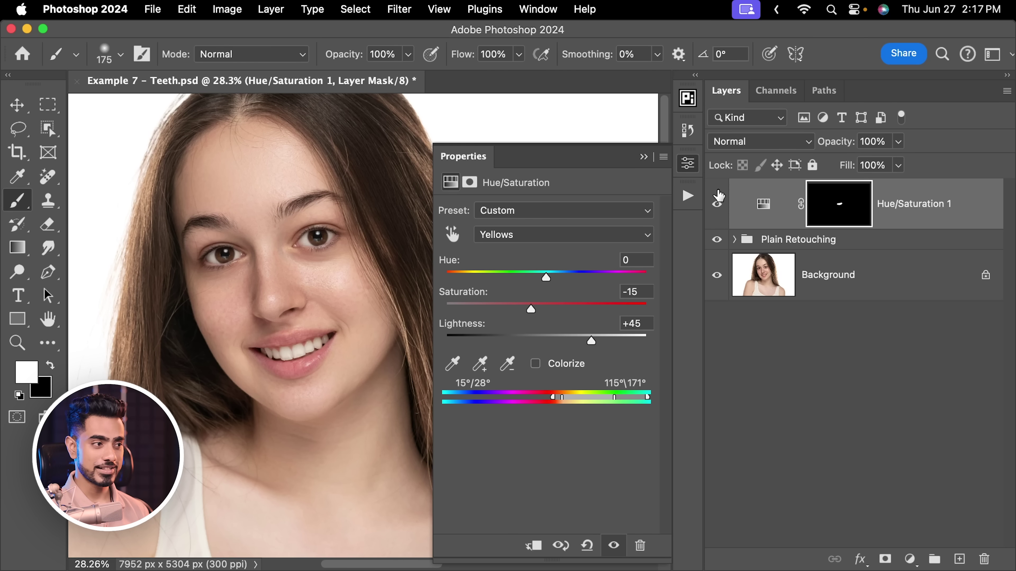
Hide the Hue/Saturation 1 layer and stamp all visible layers into a new layer at the top of the stack.
{"action": "left_click", "coordinate": [717, 202]}
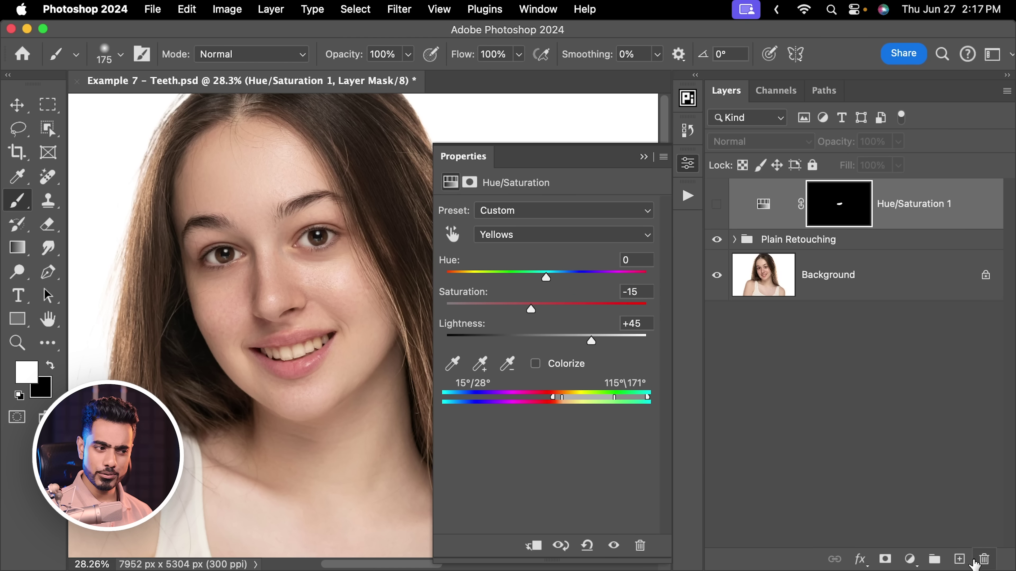
{"action": "left_click", "coordinate": [959, 559]}
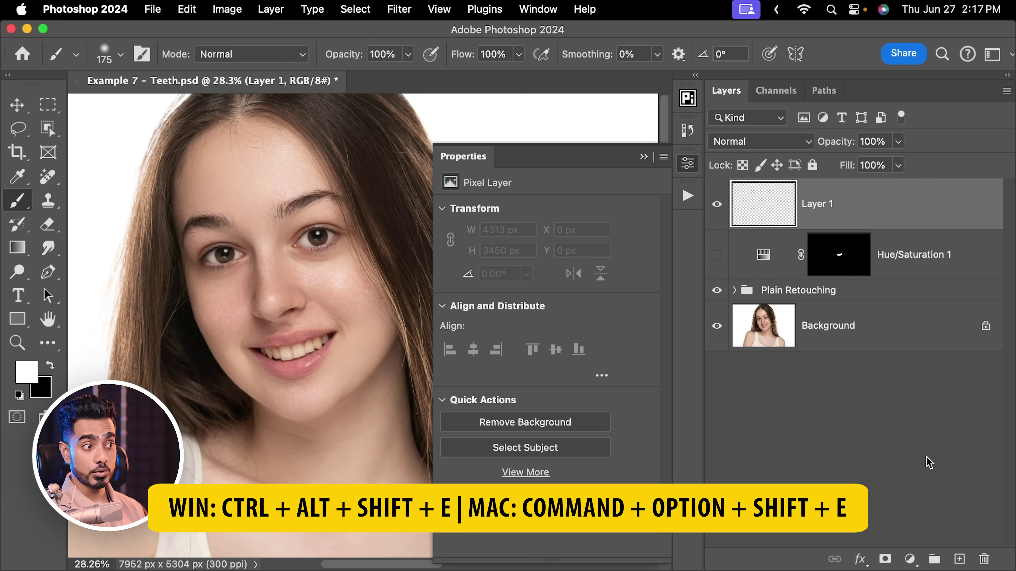
{"action": "key", "text": "super+alt+shift+e"}
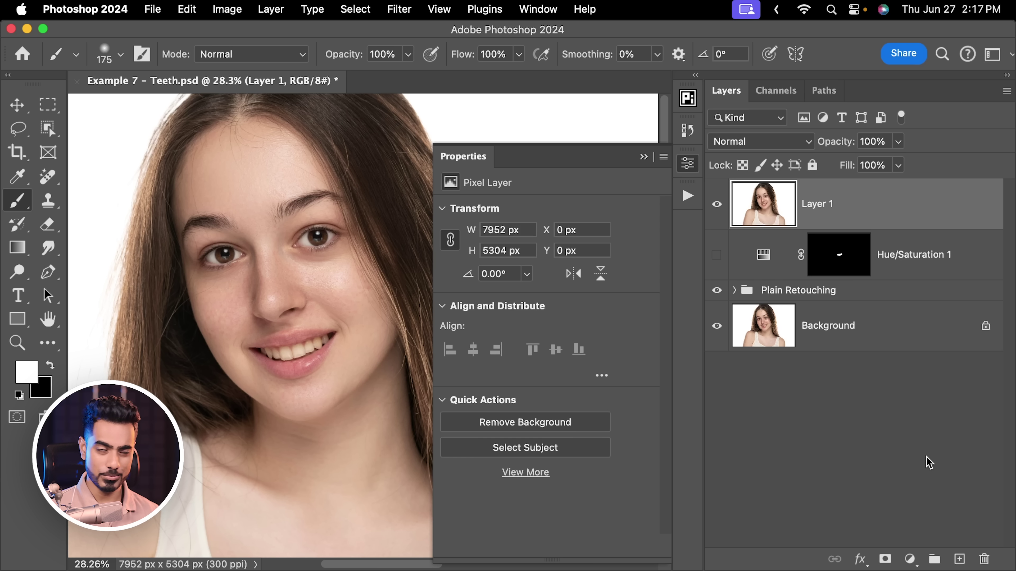
Whiten the teeth on Layer 1 with Retouch4me White Teeth, using Brighten 28, Whiten 26 and Make Mask enabled.
{"action": "left_click", "coordinate": [399, 10]}
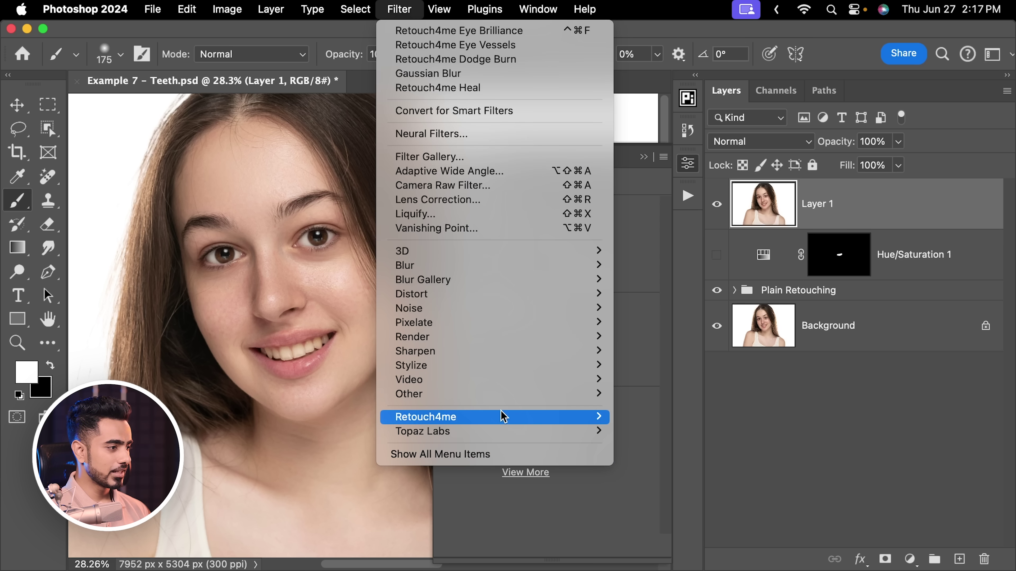
{"action": "mouse_move", "coordinate": [505, 420]}
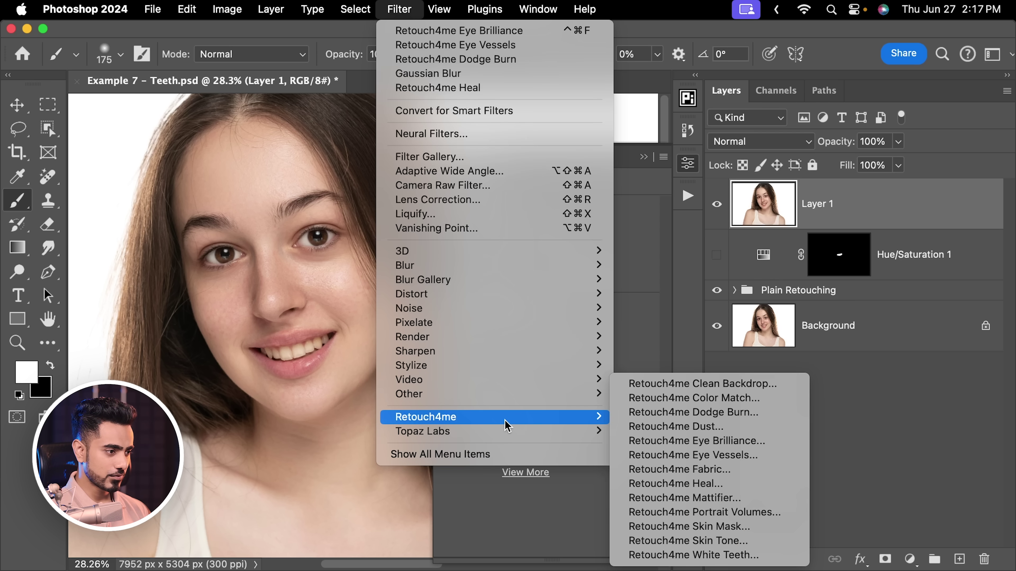
{"action": "left_click", "coordinate": [680, 557]}
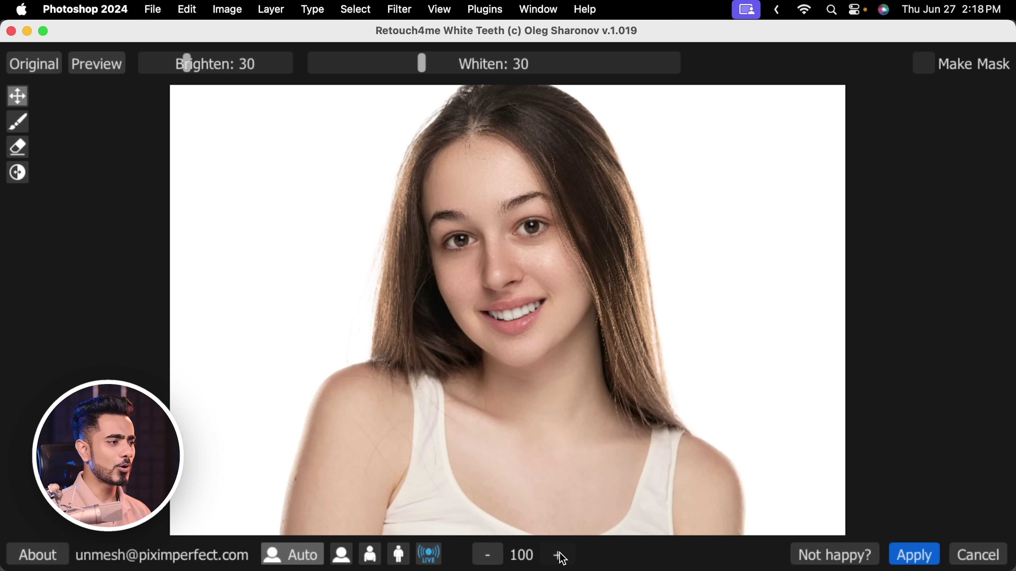
{"action": "left_click", "coordinate": [559, 555]}
{"action": "left_click_drag", "start_coordinate": [553, 177], "coordinate": [568, 396]}
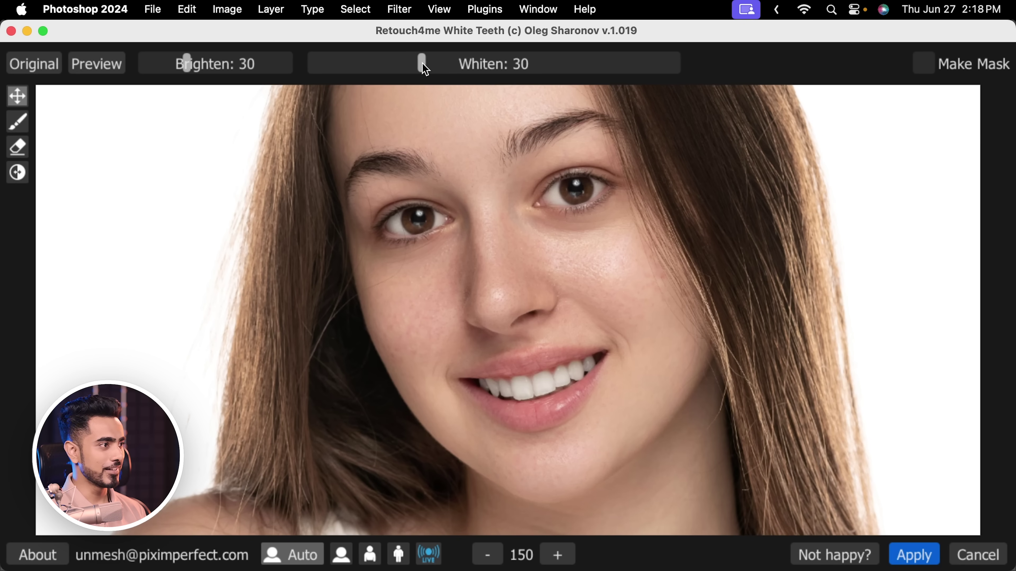
{"action": "mouse_move", "coordinate": [426, 66]}
{"action": "left_mouse_down"}
{"action": "mouse_move", "coordinate": [573, 66]}
{"action": "mouse_move", "coordinate": [406, 69]}
{"action": "left_mouse_up"}
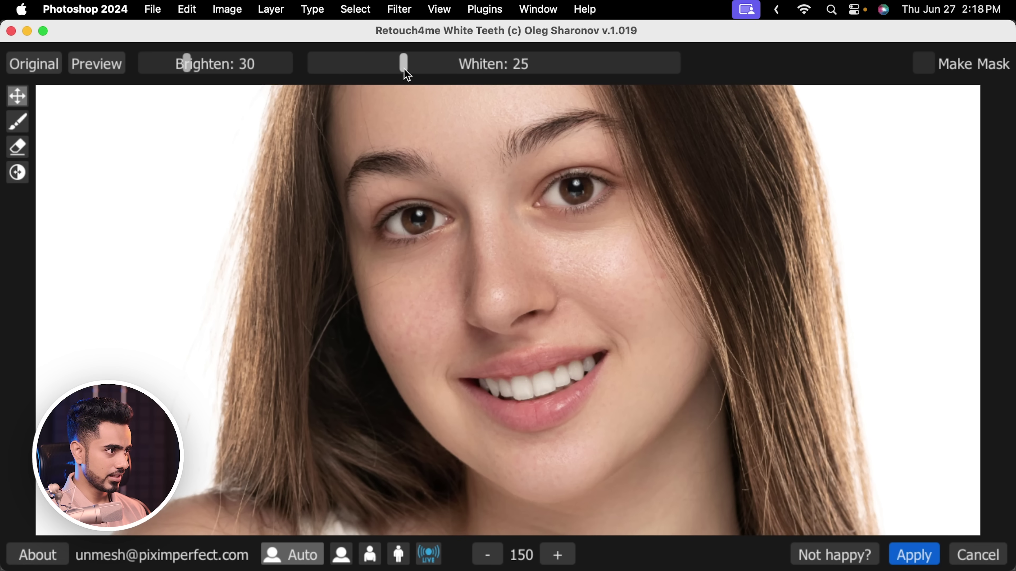
{"action": "mouse_move", "coordinate": [186, 64]}
{"action": "left_mouse_down"}
{"action": "mouse_move", "coordinate": [211, 64]}
{"action": "mouse_move", "coordinate": [184, 64]}
{"action": "left_mouse_up"}
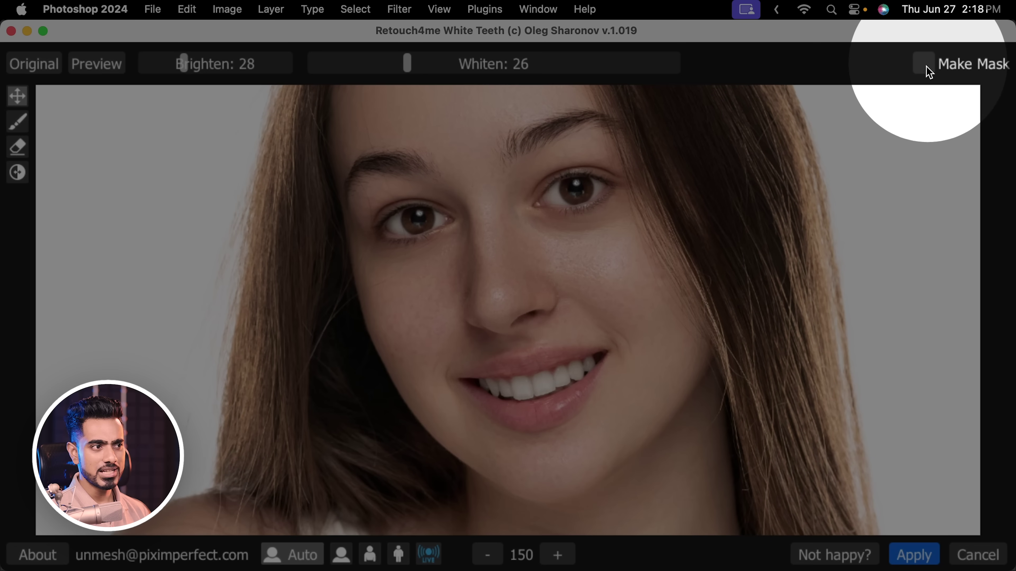
{"action": "left_click", "coordinate": [923, 65]}
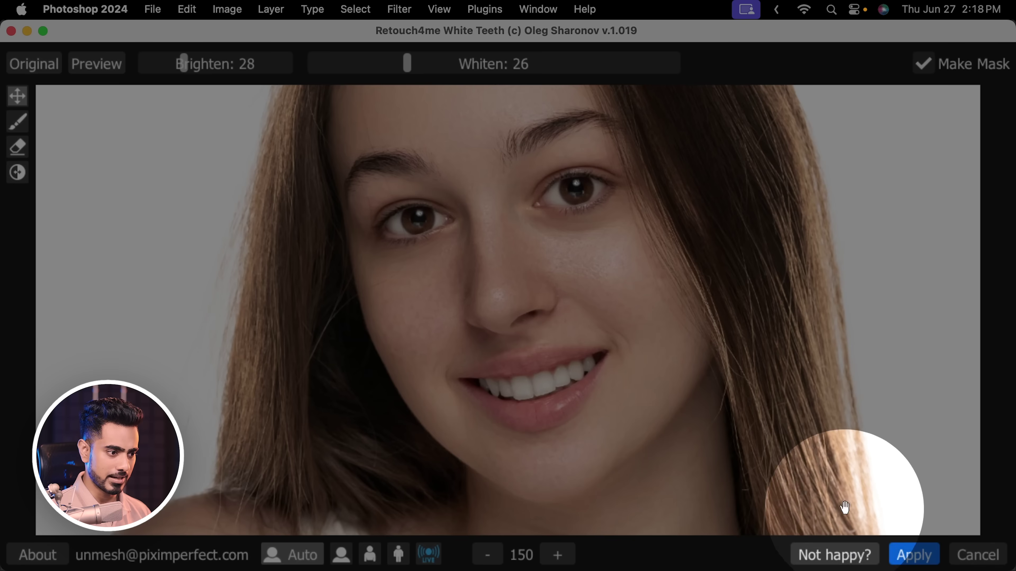
{"action": "left_click", "coordinate": [913, 554]}
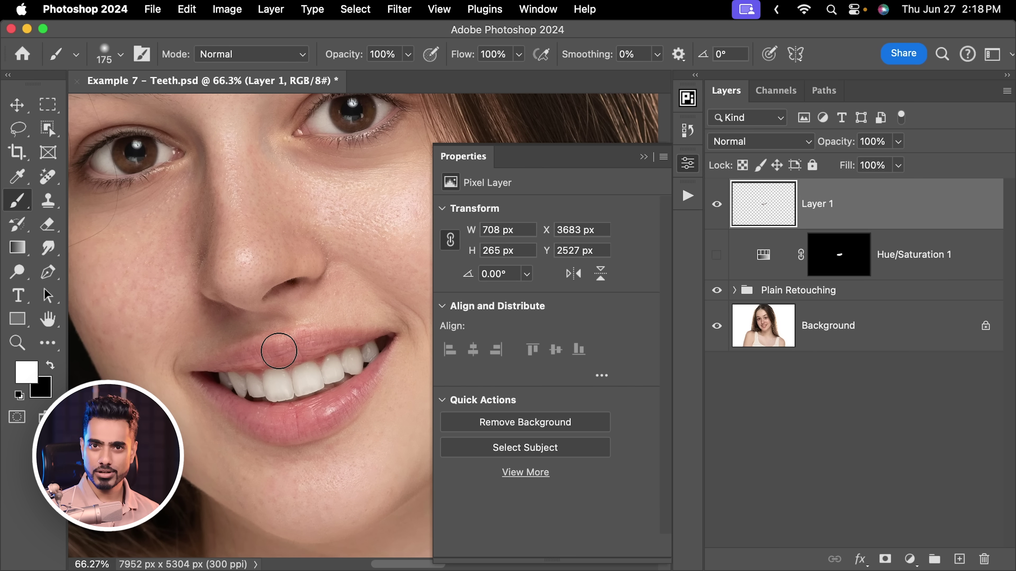
Compare the teeth with Layer 1 hidden and shown, examining the edges between teeth and gums up close.
{"action": "left_click", "coordinate": [713, 224]}
{"action": "left_click", "coordinate": [712, 226]}
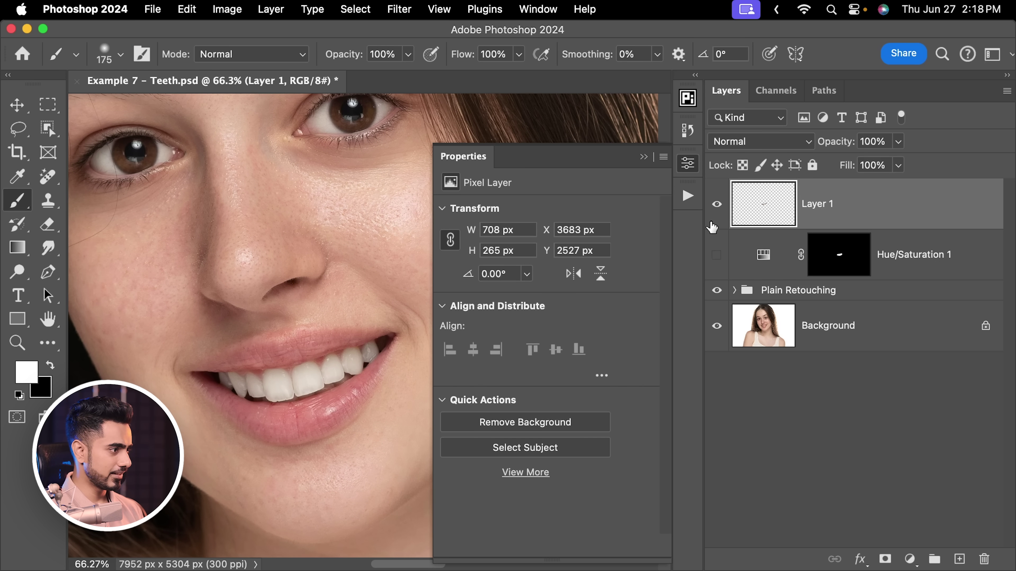
{"action": "left_click_drag", "start_coordinate": [291, 380], "coordinate": [372, 299]}
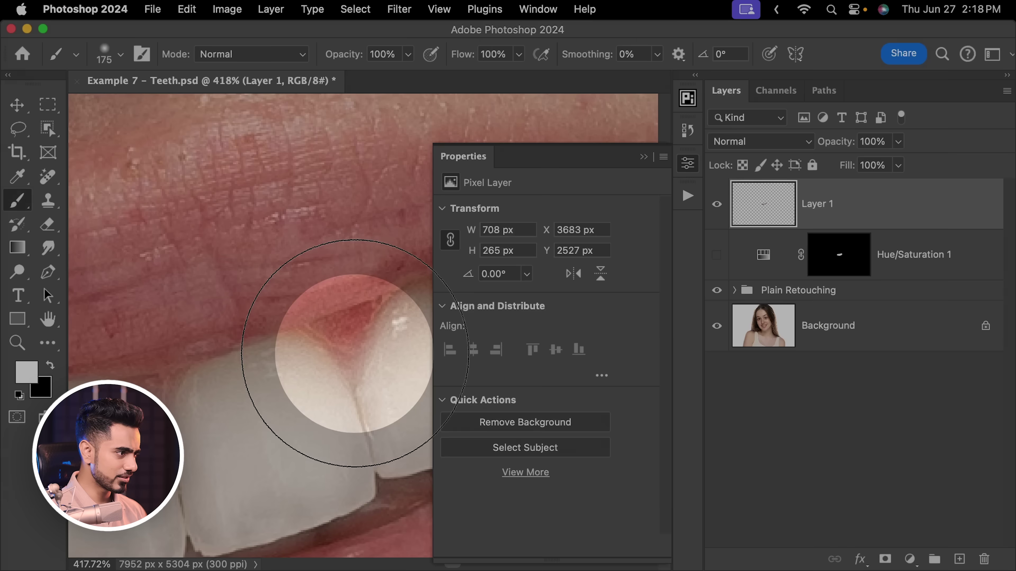
{"action": "left_click", "coordinate": [717, 205]}
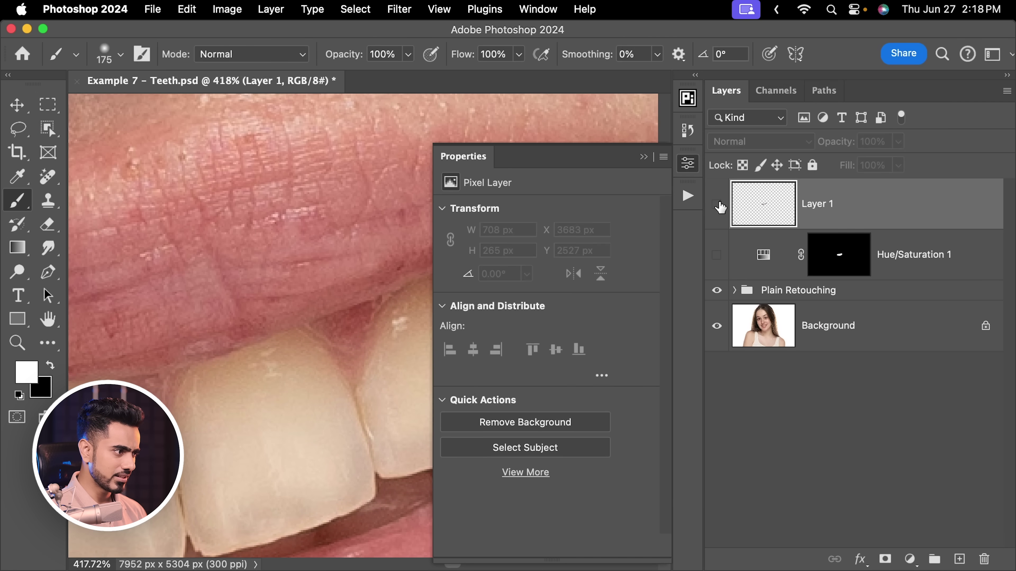
{"action": "left_click", "coordinate": [717, 204]}
{"action": "left_click_drag", "start_coordinate": [273, 390], "coordinate": [306, 283]}
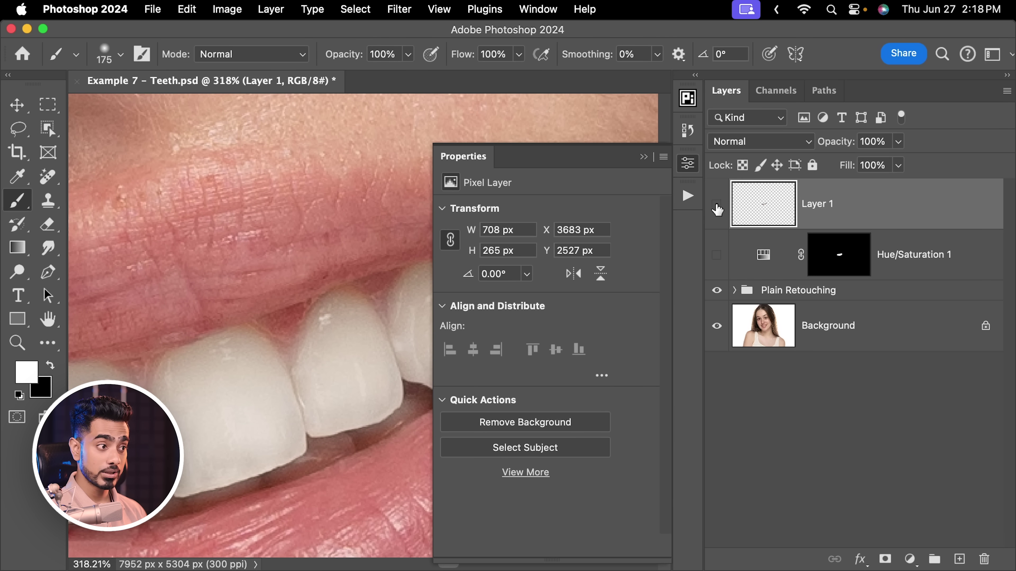
Switch visibility from Layer 1 to Hue/Saturation 1 and collapse the Properties panel to inspect the manual teeth whitening.
{"action": "left_click", "coordinate": [717, 205]}
{"action": "left_click", "coordinate": [717, 255]}
{"action": "left_click_drag", "start_coordinate": [307, 360], "coordinate": [229, 430]}
{"action": "left_click", "coordinate": [641, 159]}
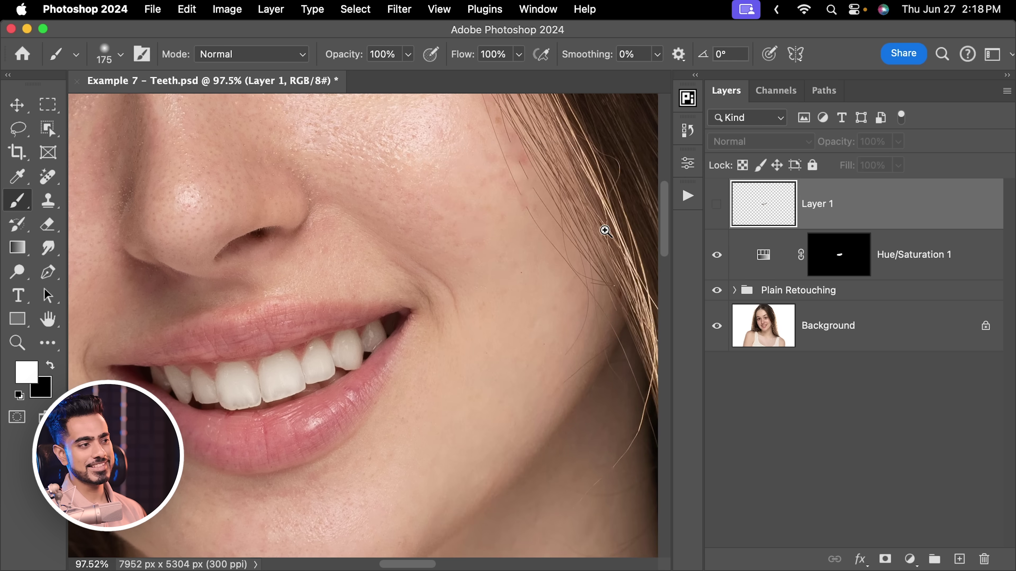
{"action": "left_click_drag", "start_coordinate": [605, 230], "coordinate": [374, 353]}
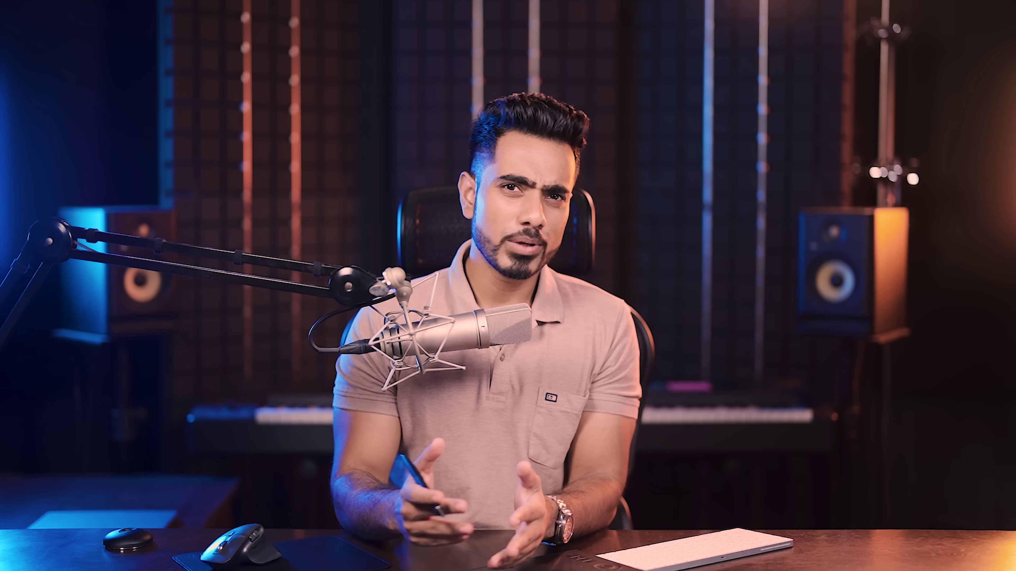